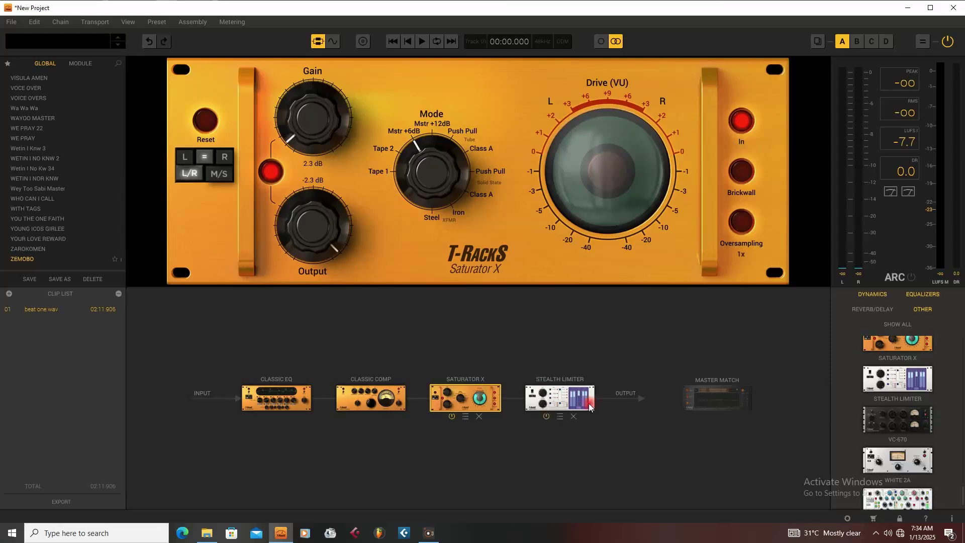
Step: Compare the beat's playback with the chain's processing disabled and enabled
left_click(559, 398)
left_click(277, 398)
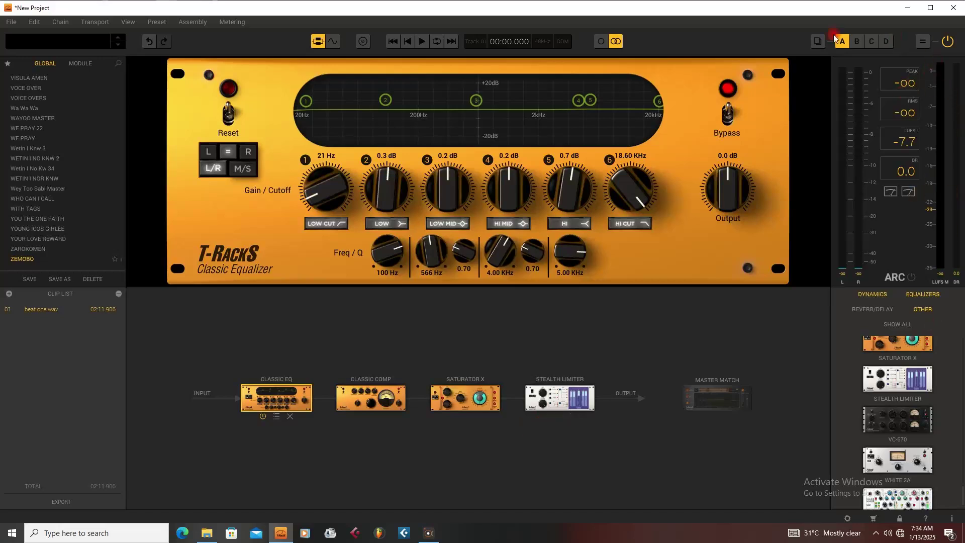
left_click(946, 42)
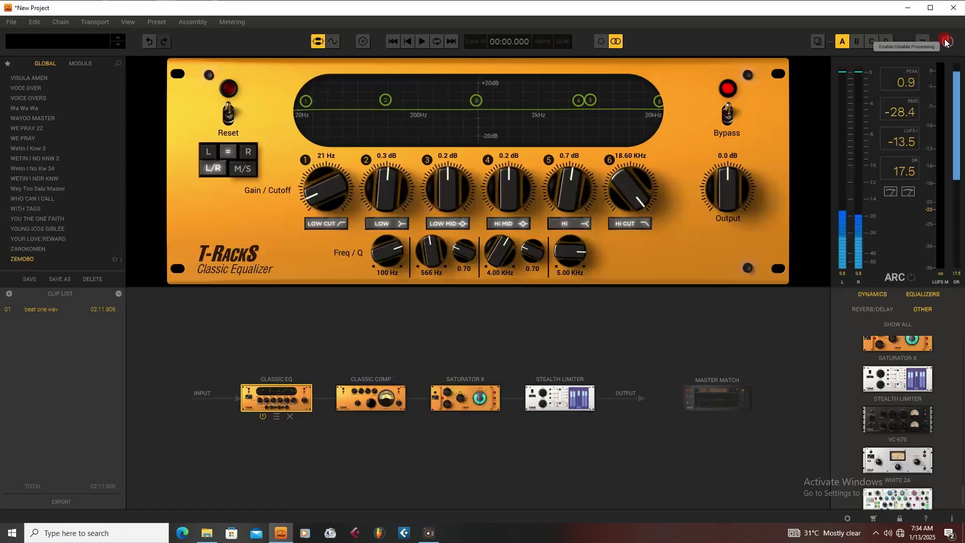
key("space")
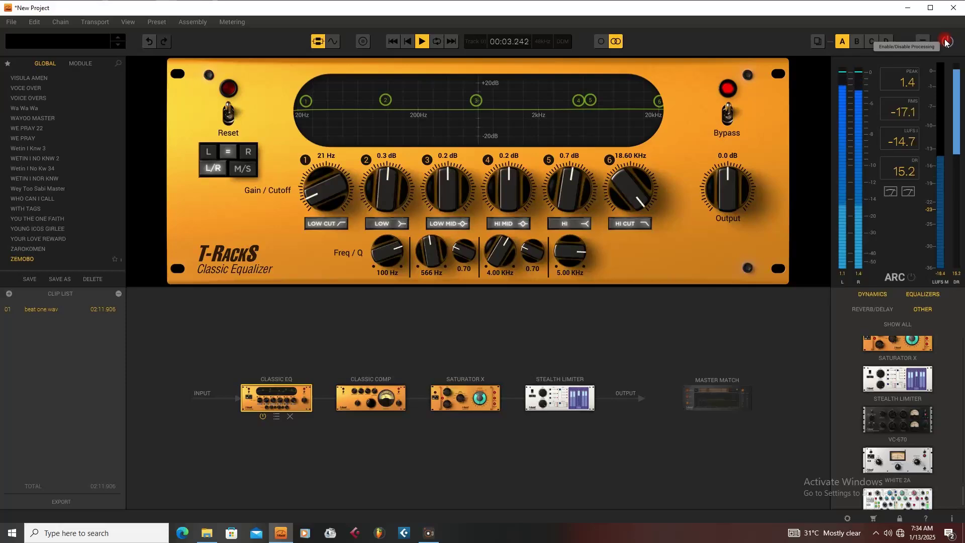
key("space")
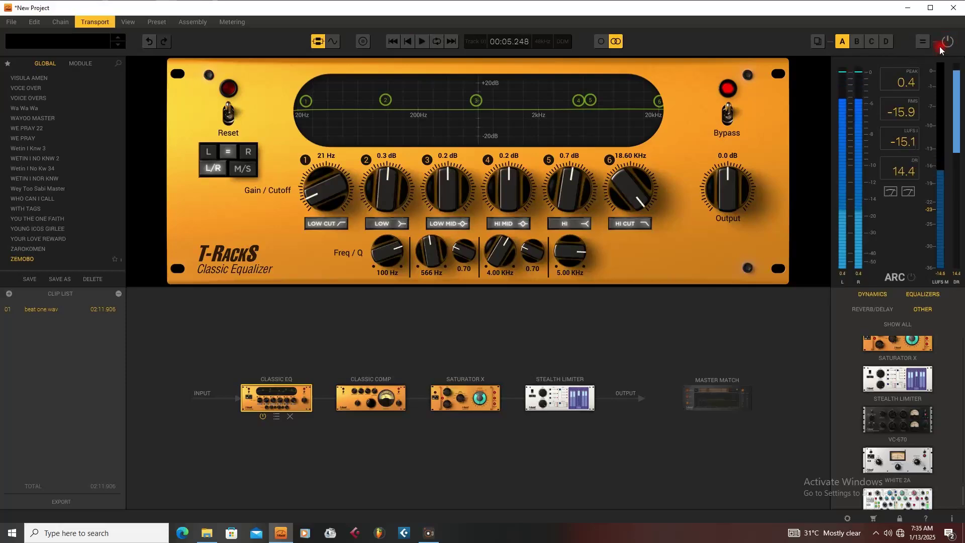
key("space")
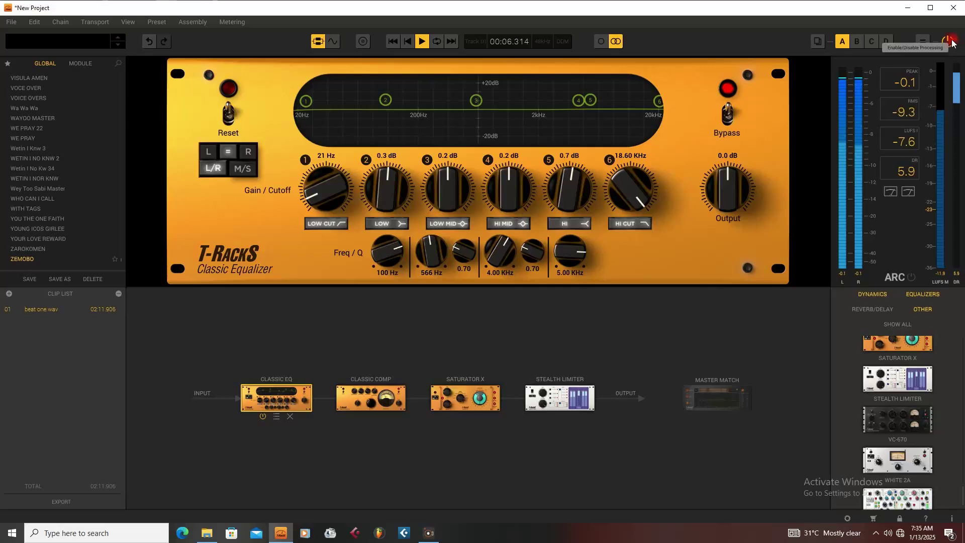
key("space")
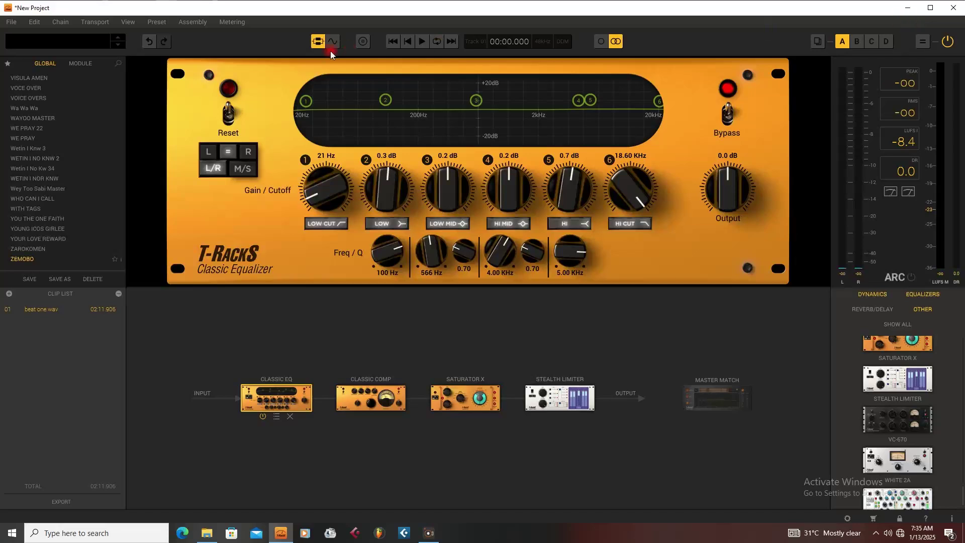
Step: Start a new empty project, clearing the old clip and the whole processor chain
left_click(11, 22)
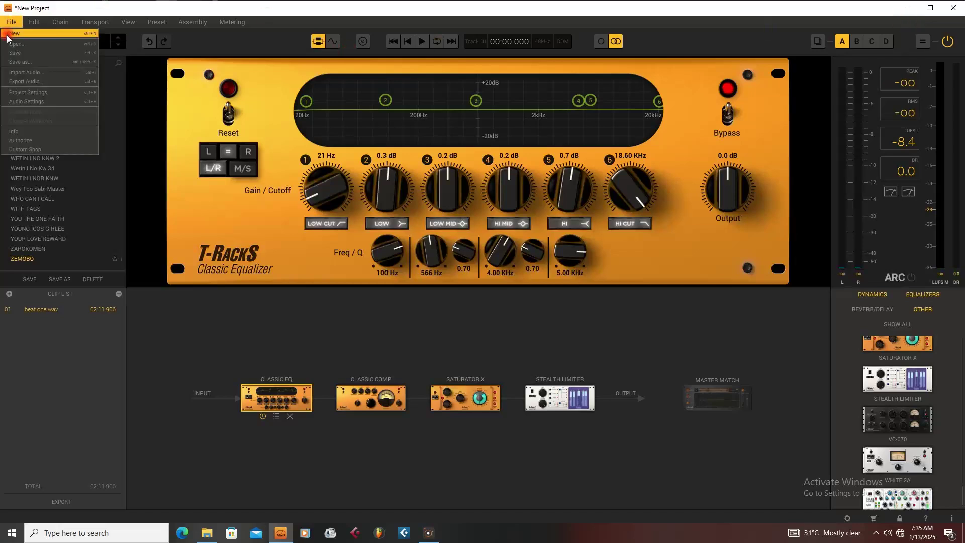
left_click(14, 34)
left_click(481, 303)
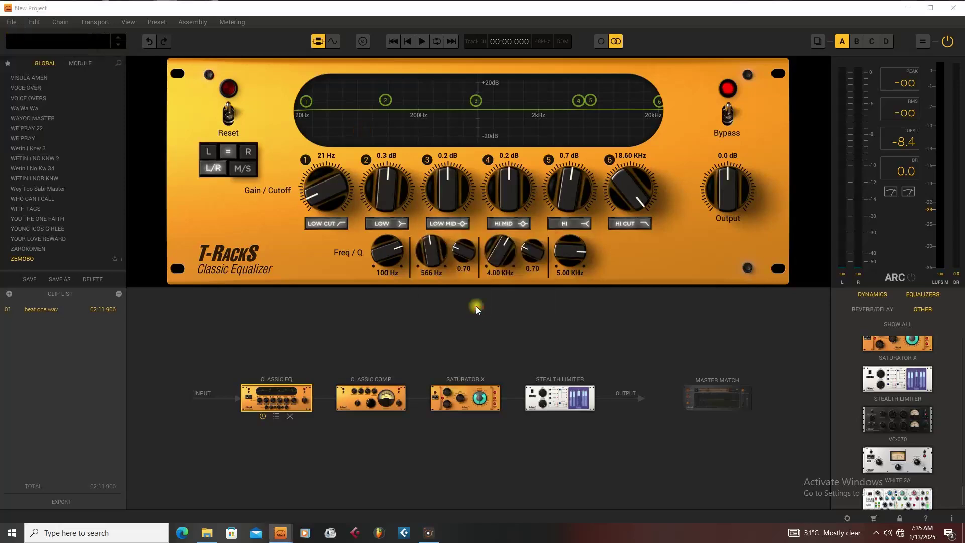
left_click(446, 311)
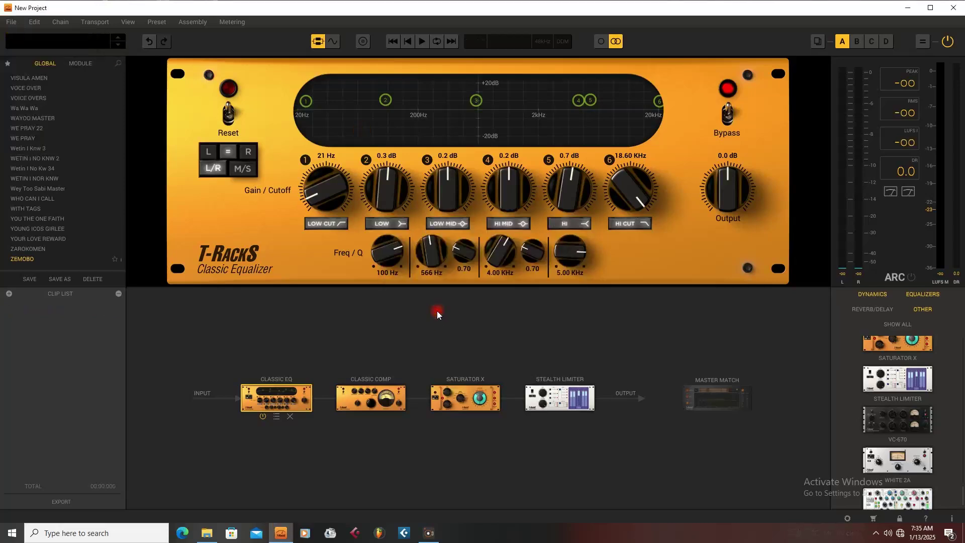
left_click(10, 23)
left_click(13, 34)
left_click(483, 303)
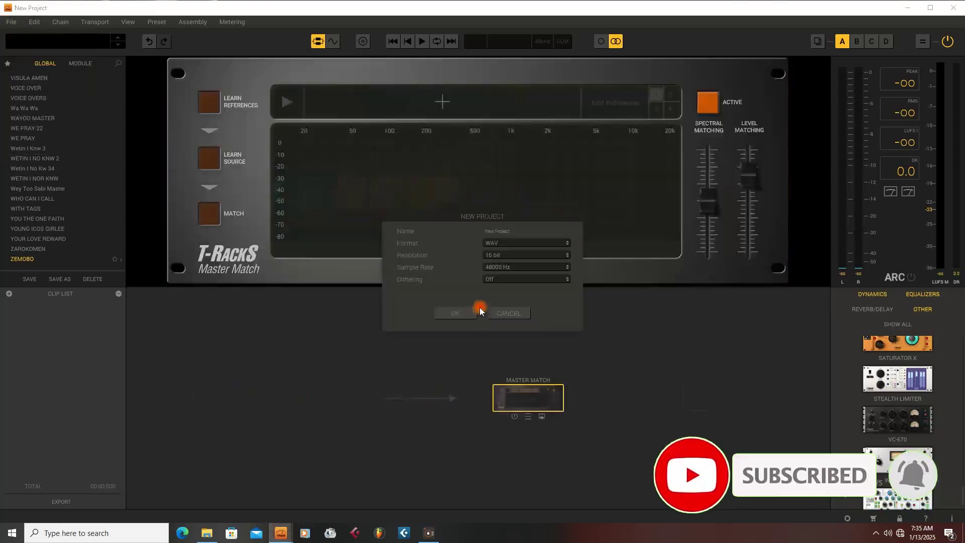
left_click(510, 314)
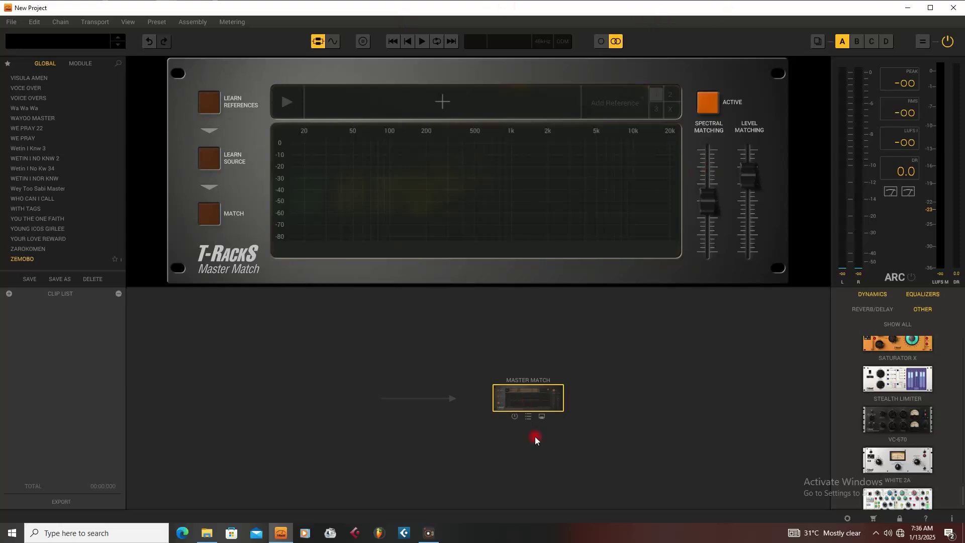
Step: Import the wave file "beat one" from the afrobeeat ssss folder into the project
left_click(207, 533)
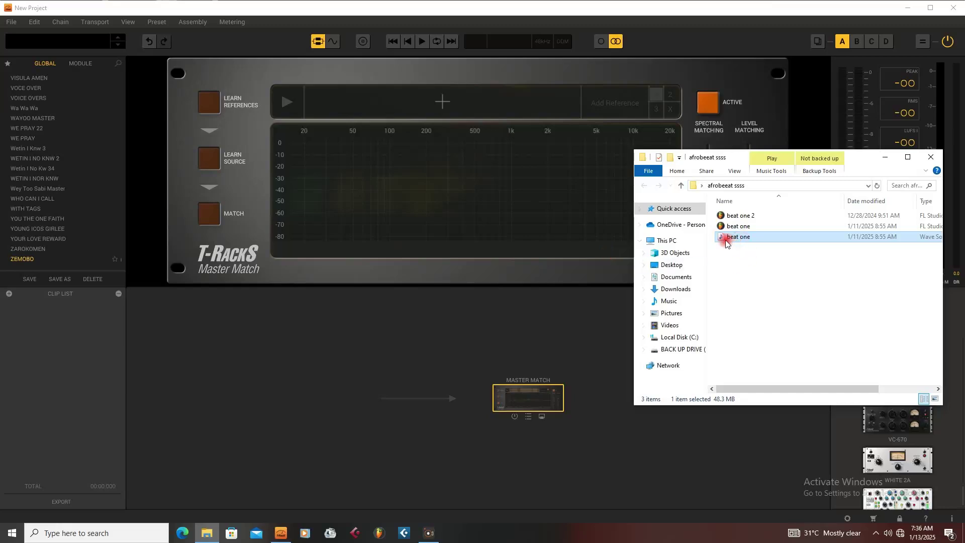
left_click_drag(726, 244, 406, 326)
left_click_drag(246, 407, 246, 403)
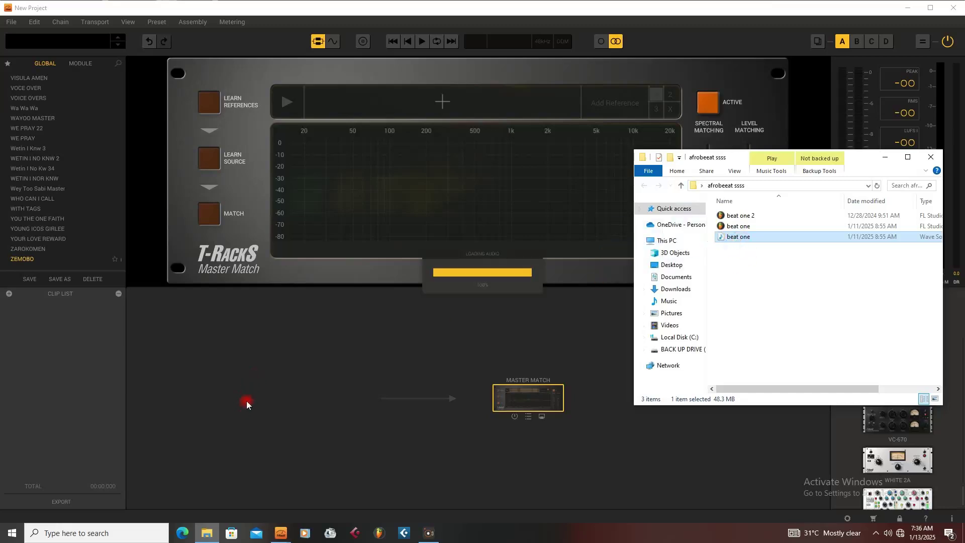
left_click(531, 10)
Step: Trim the silent tail at the end of the clip in the waveform view and play the clip
left_click(333, 41)
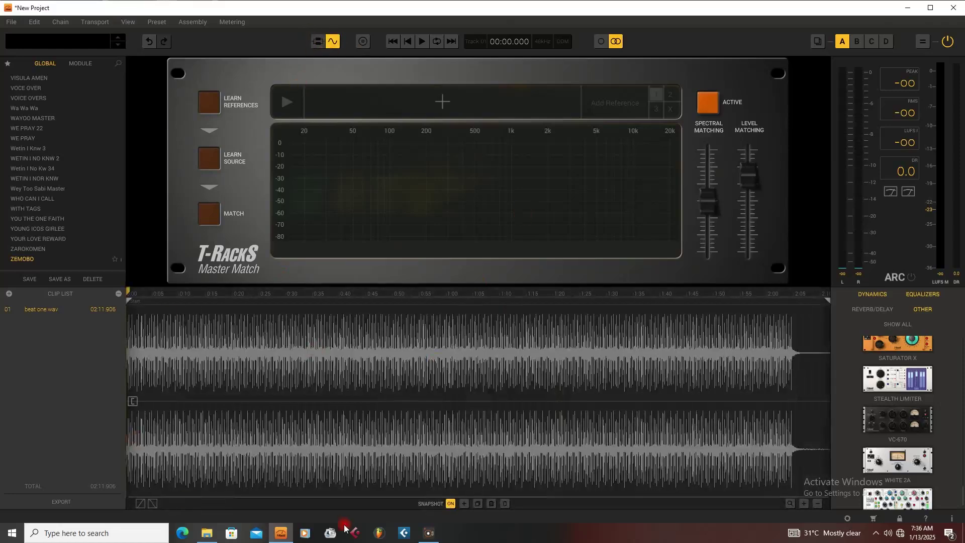
left_click_drag(824, 402, 800, 415)
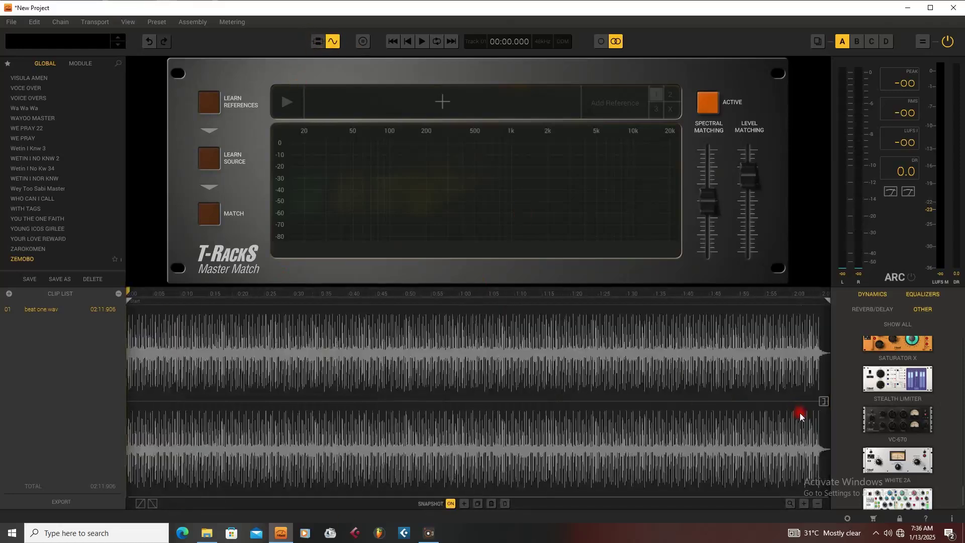
key("space")
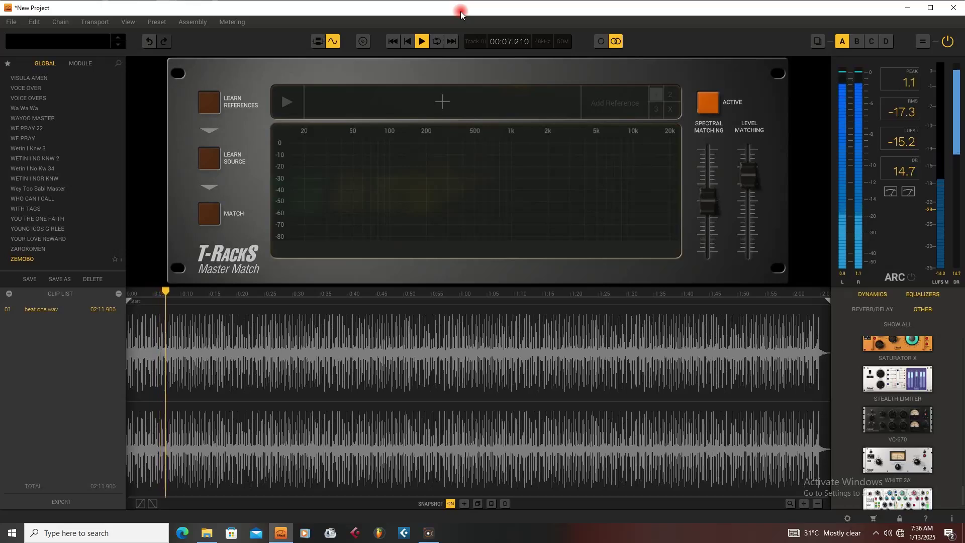
key("space")
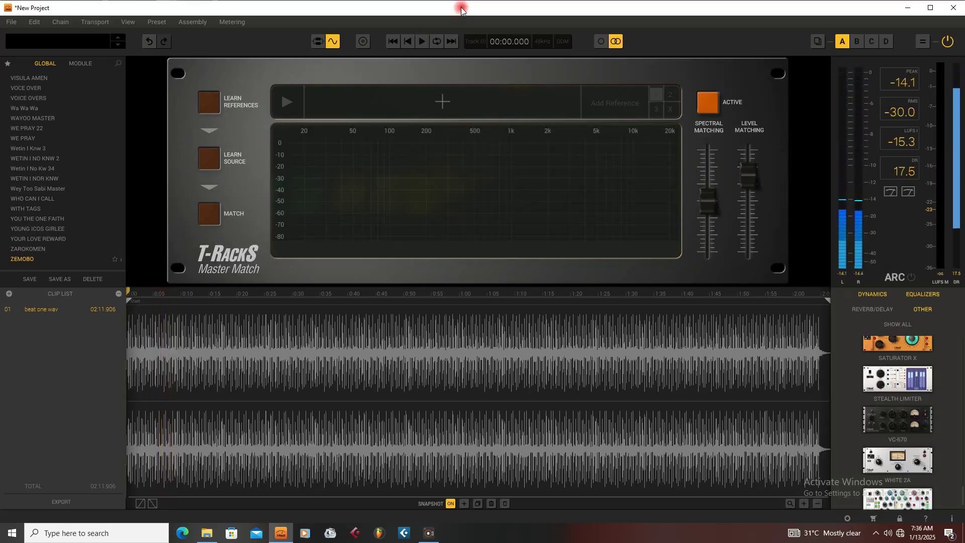
Step: Add a Classic EQ module to the empty processor chain
left_click(318, 41)
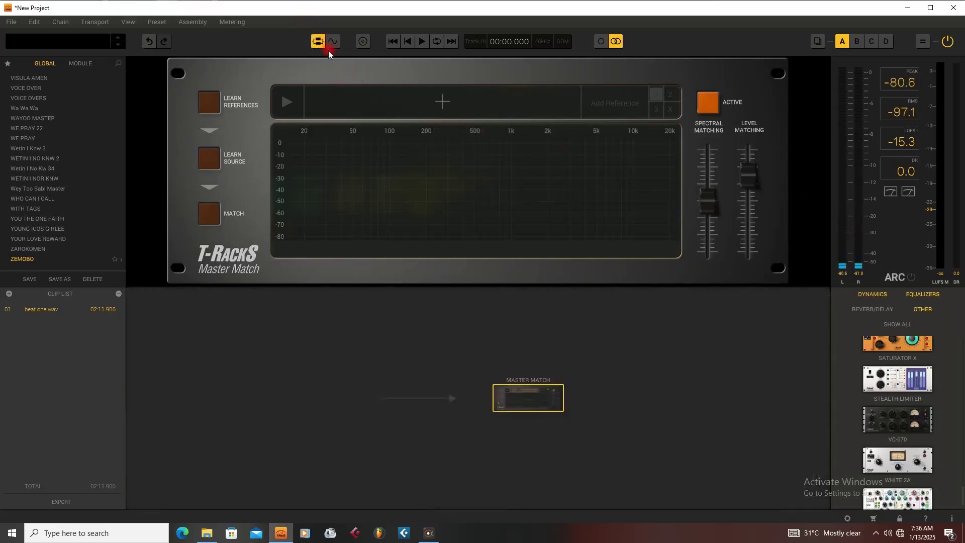
scroll(947, 336, "up", 2)
left_click(886, 297)
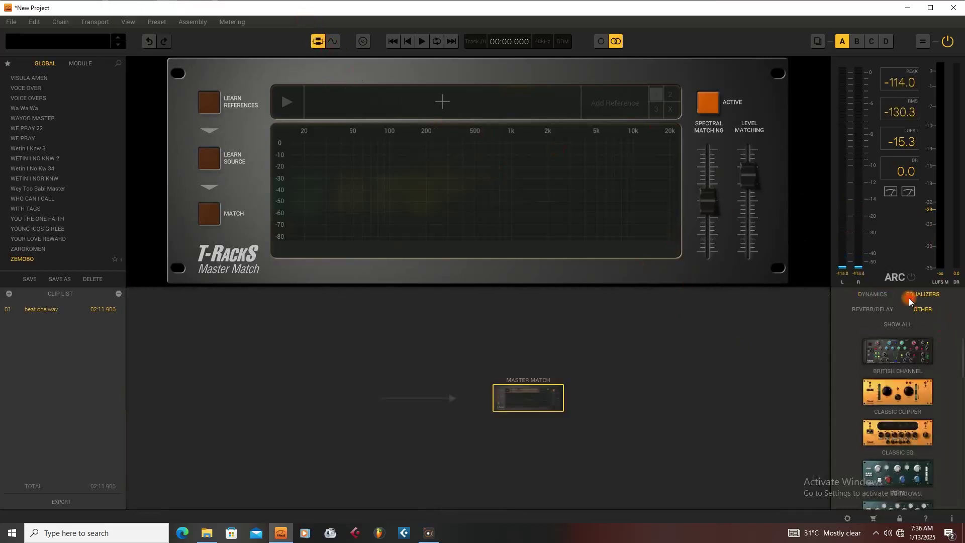
left_click(920, 300)
left_click(872, 294)
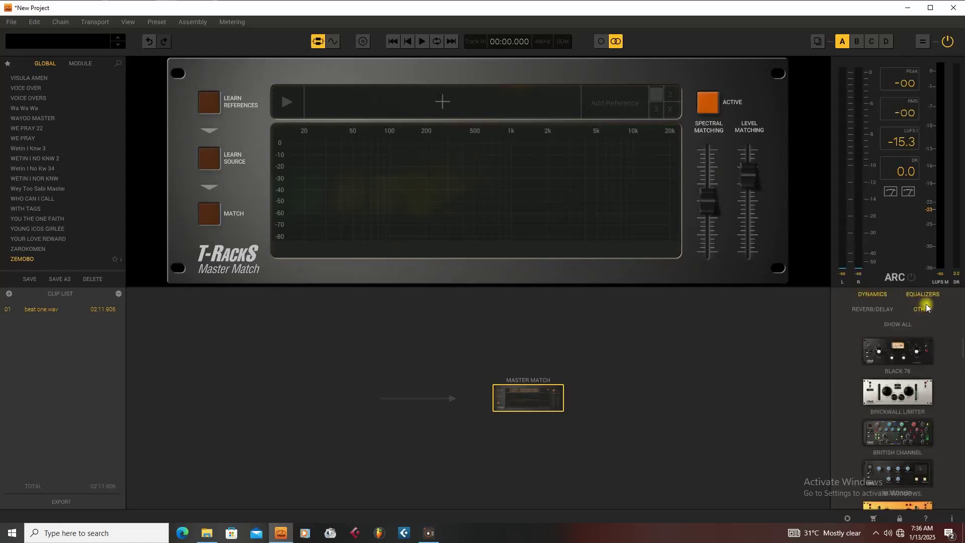
scroll(936, 426, "down", 3)
scroll(933, 410, "down", 2)
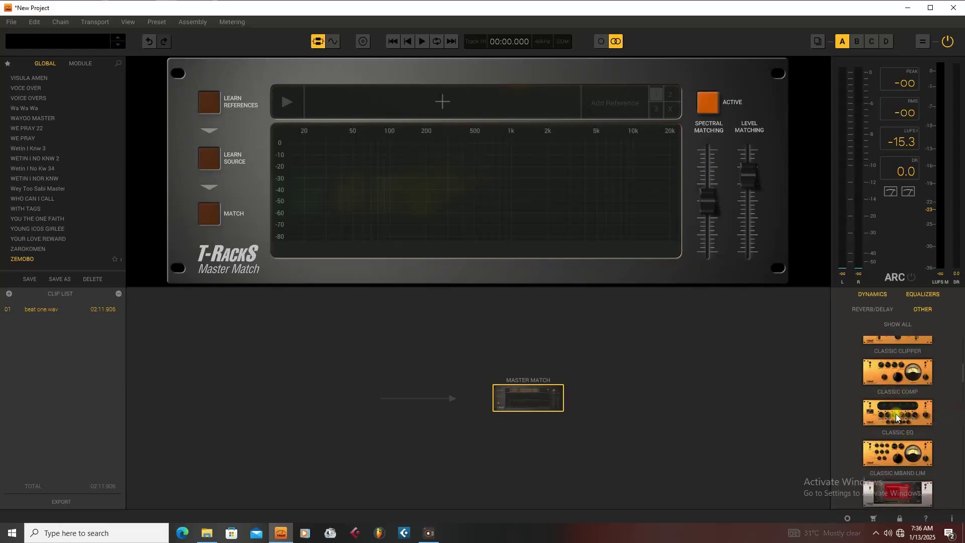
left_click_drag(876, 405, 417, 397)
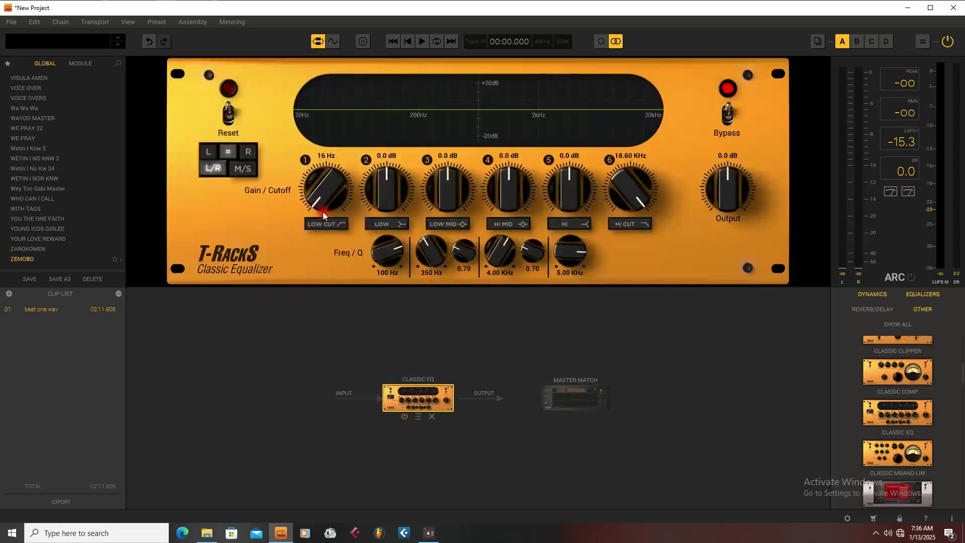
Step: Enable the Classic EQ's Low Cut band with a 25 Hz cutoff and audition the beat
key("space")
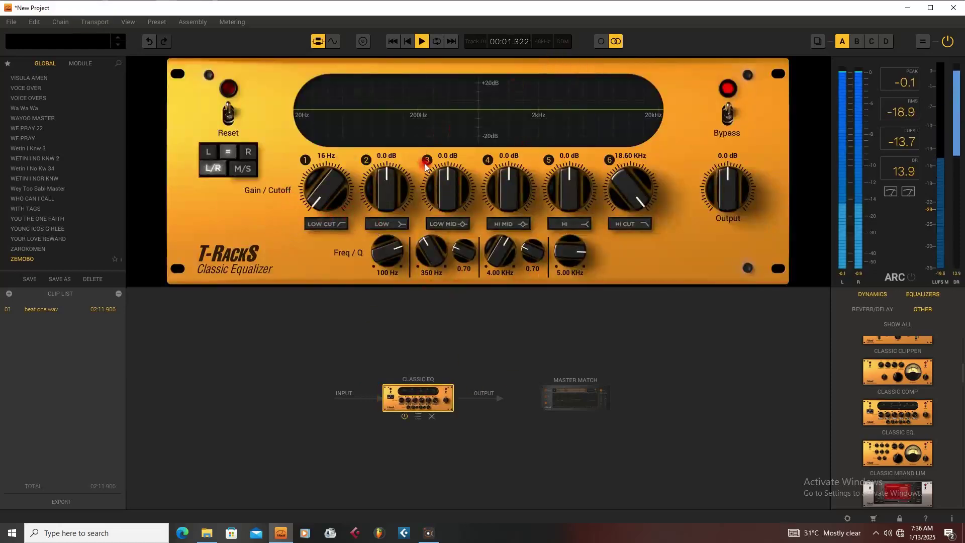
key("space")
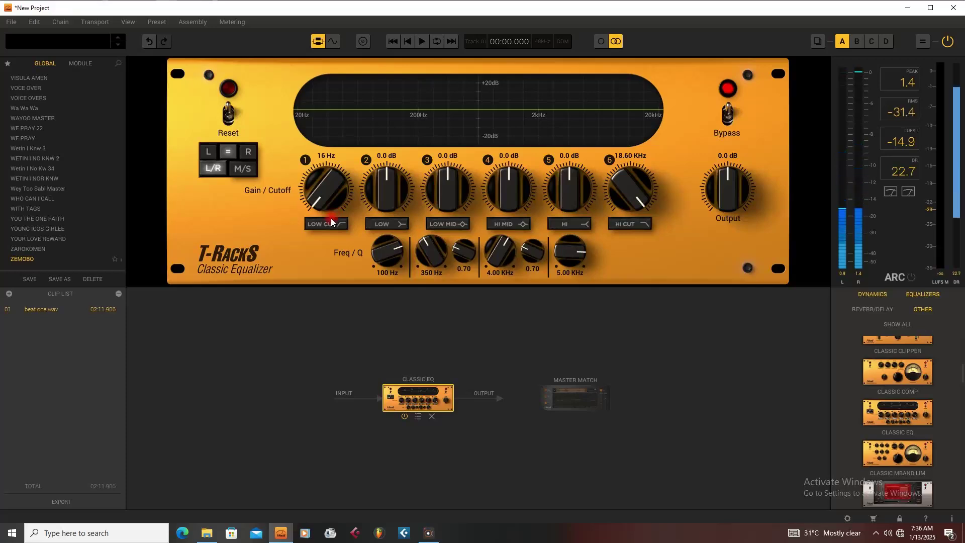
left_click(330, 225)
left_click_drag(343, 186, 300, 139)
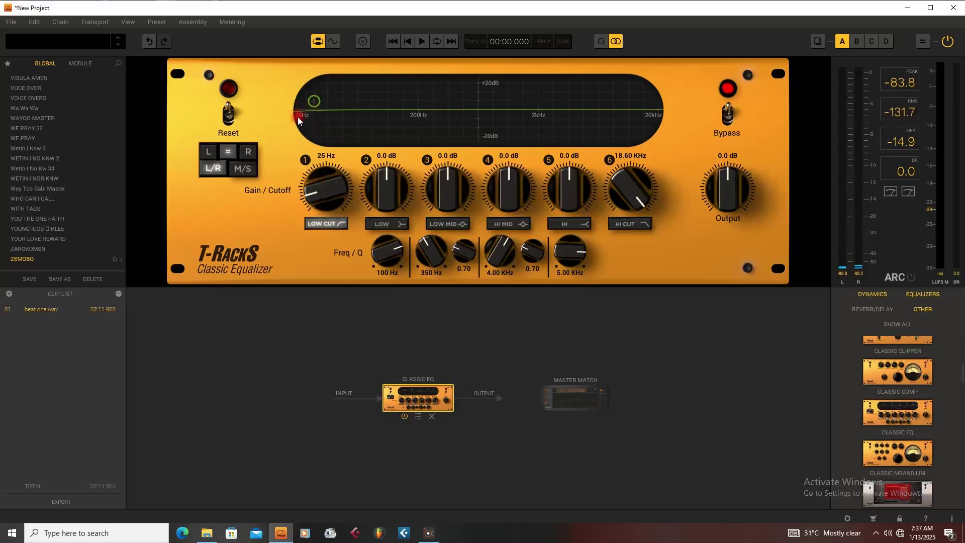
left_click_drag(324, 195, 325, 189)
key("space")
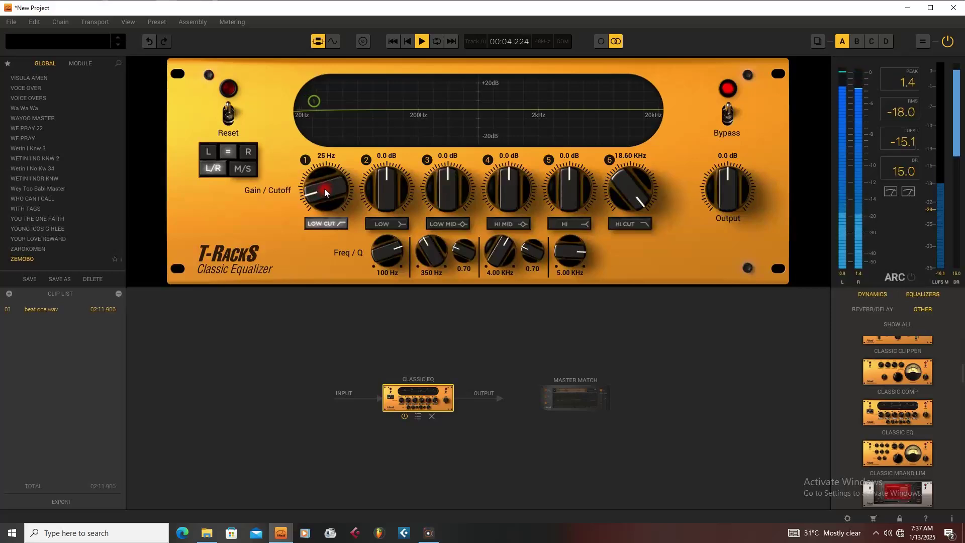
key("space")
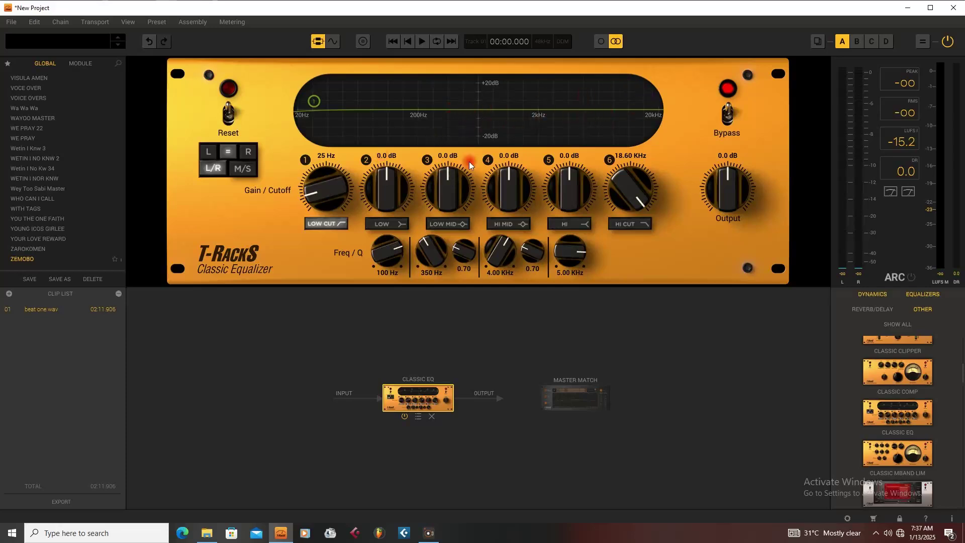
Step: Enable the Classic EQ's Hi Mid, Hi and Hi Cut bands and set the Hi gain to 0.2 dB
key("space")
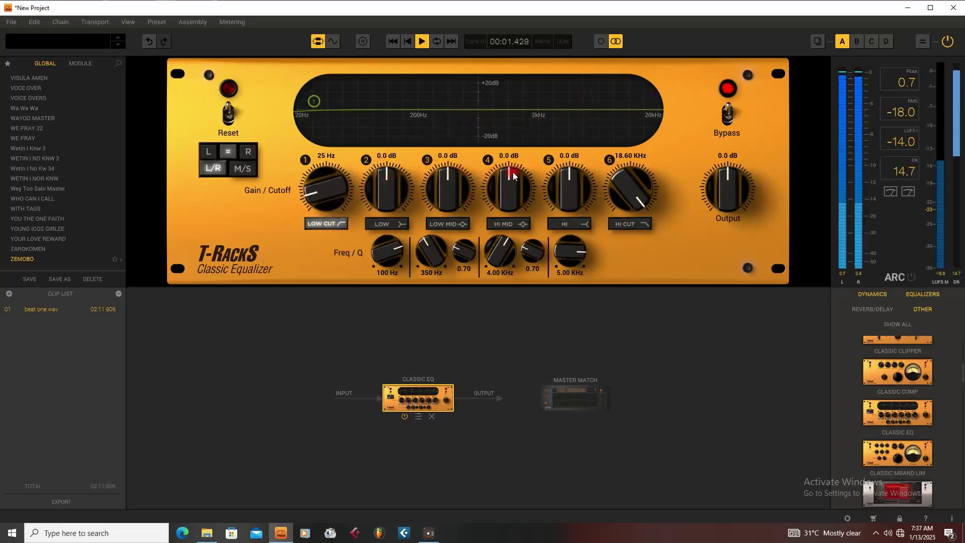
key("space")
left_click(516, 224)
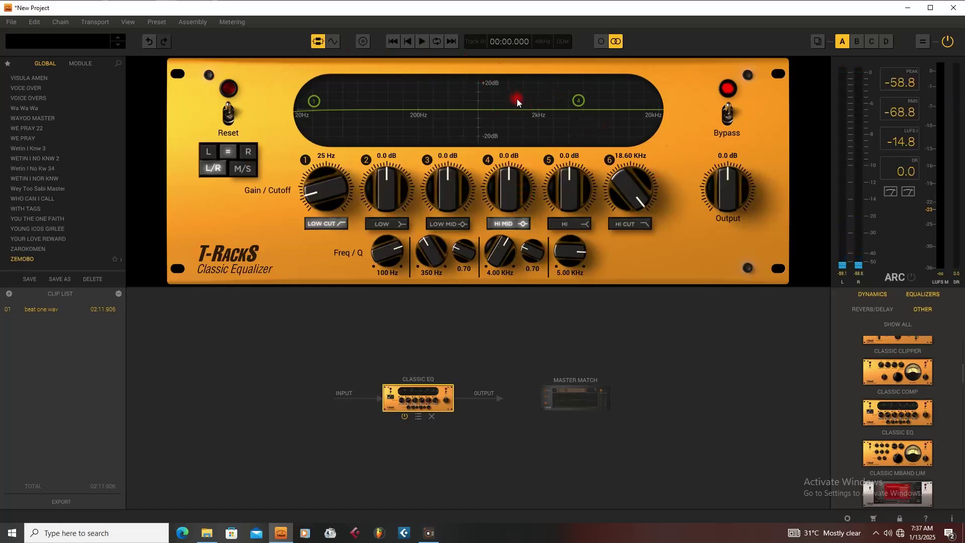
left_click(634, 226)
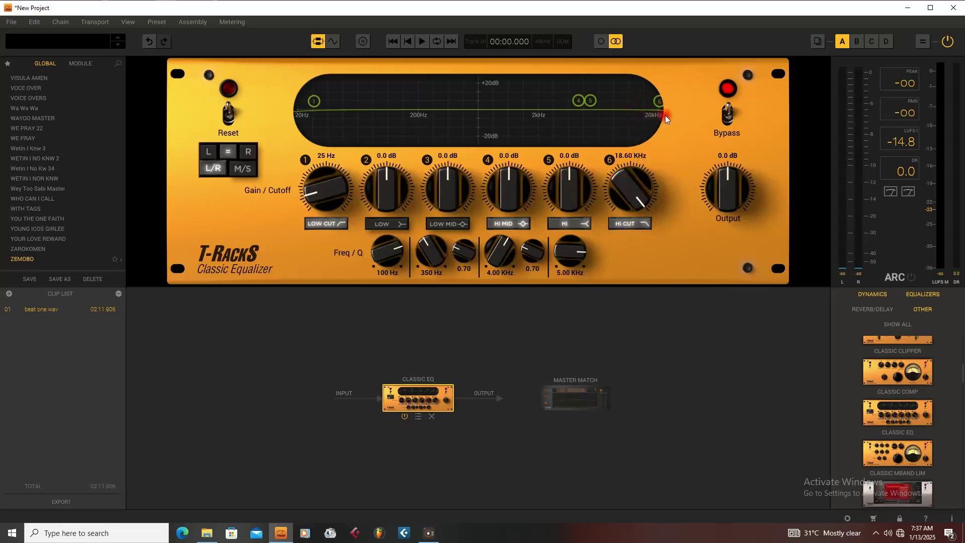
left_click_drag(628, 176, 669, 121)
key("space")
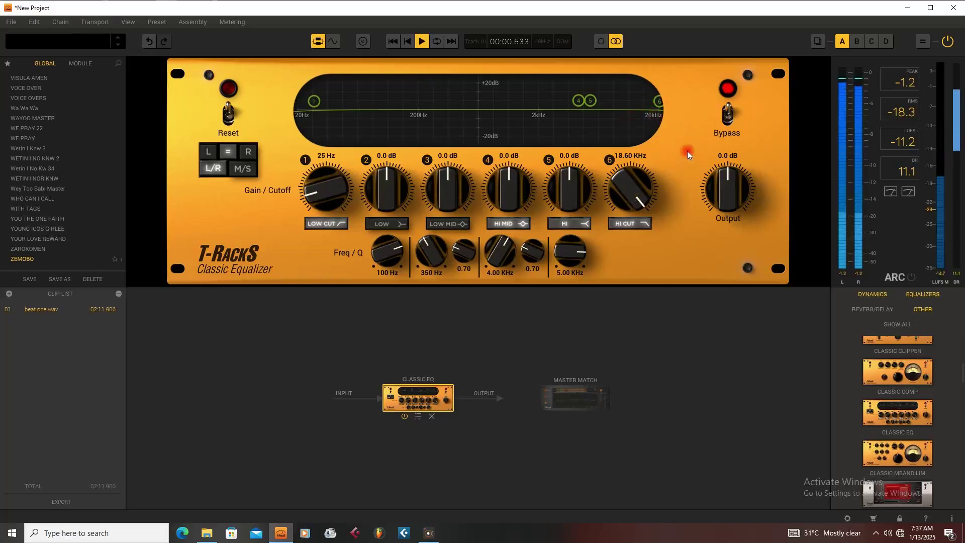
key("space")
left_click_drag(566, 190, 574, 186)
Step: Enable the Low Mid band and tune it during playback to about 825 Hz with -0.2 dB gain
key("space")
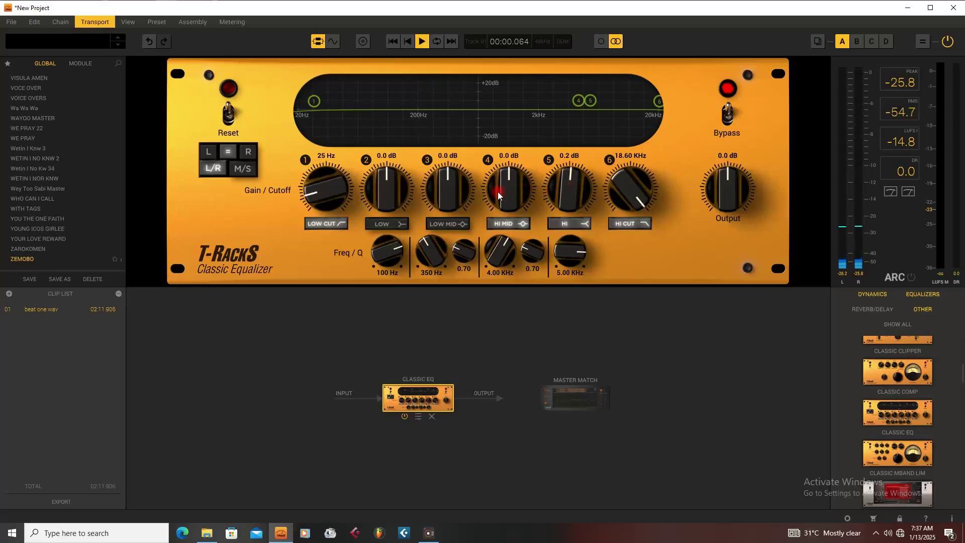
left_click_drag(442, 243, 427, 237)
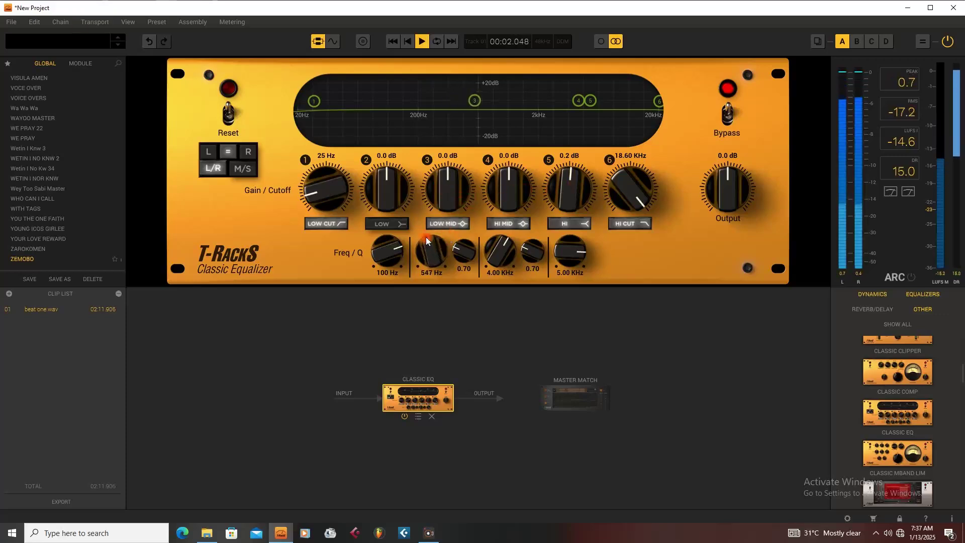
key("space")
left_click_drag(446, 193, 447, 189)
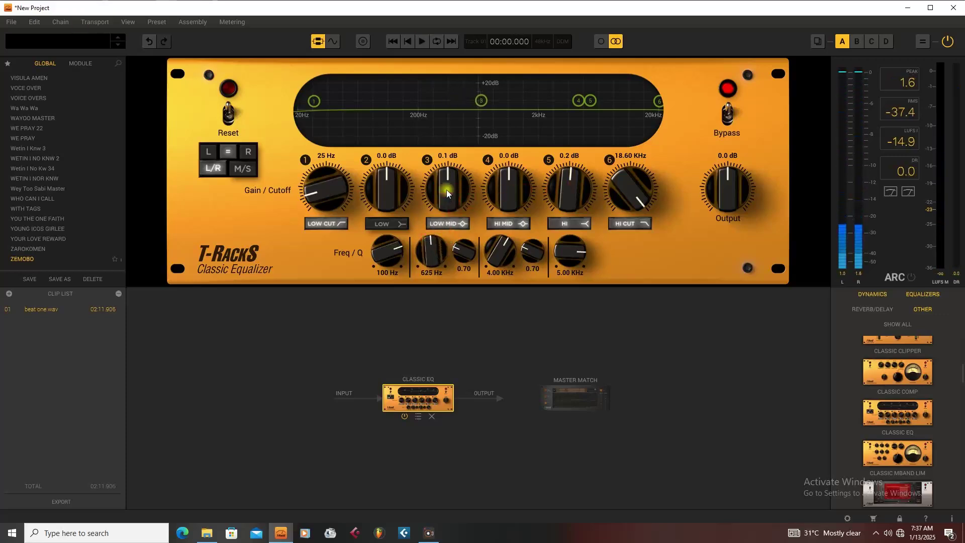
key("space")
left_click_drag(432, 249, 427, 246)
left_click_drag(440, 187, 442, 189)
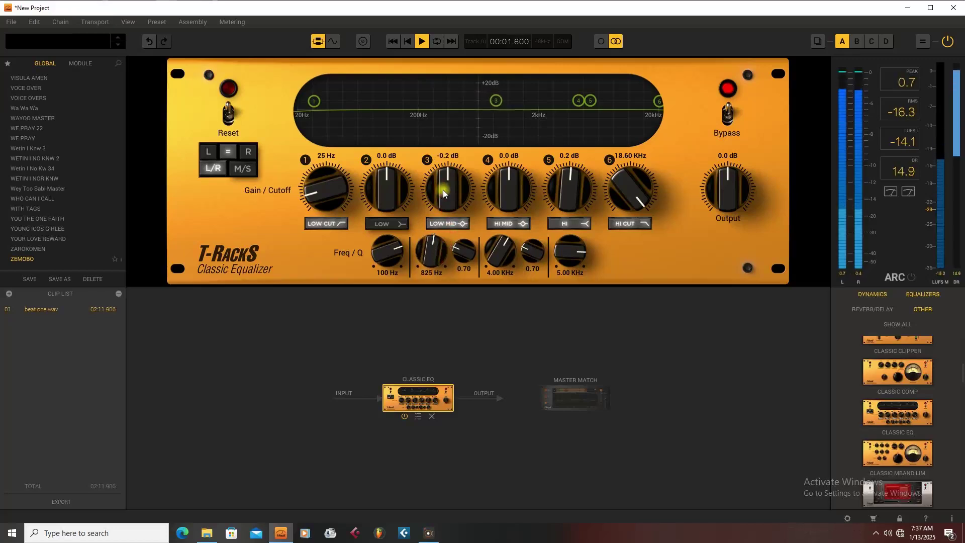
Step: Lower the Classic EQ's Low Mid frequency to 687 Hz and set the Hi Mid gain to 0.2 dB during playback
left_click_drag(428, 247, 427, 261)
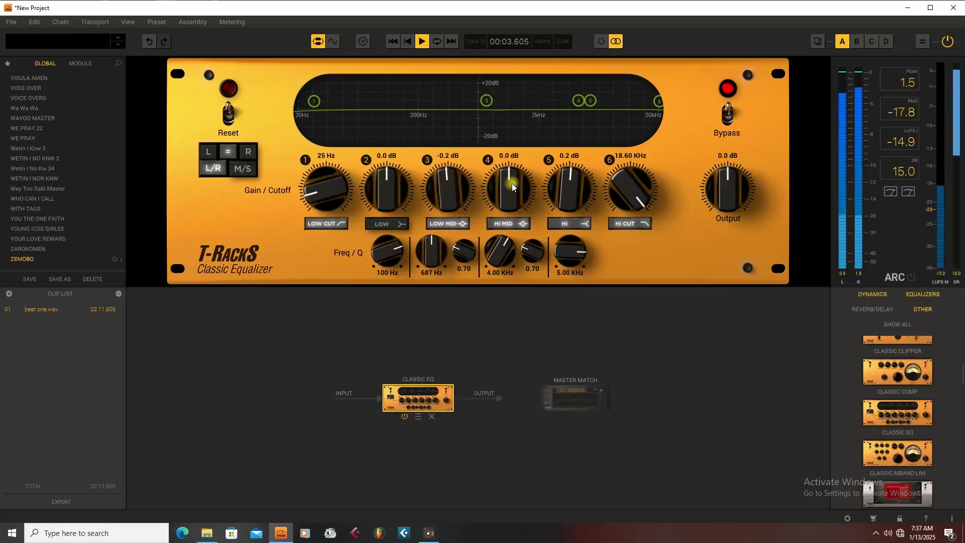
left_click_drag(512, 189, 513, 186)
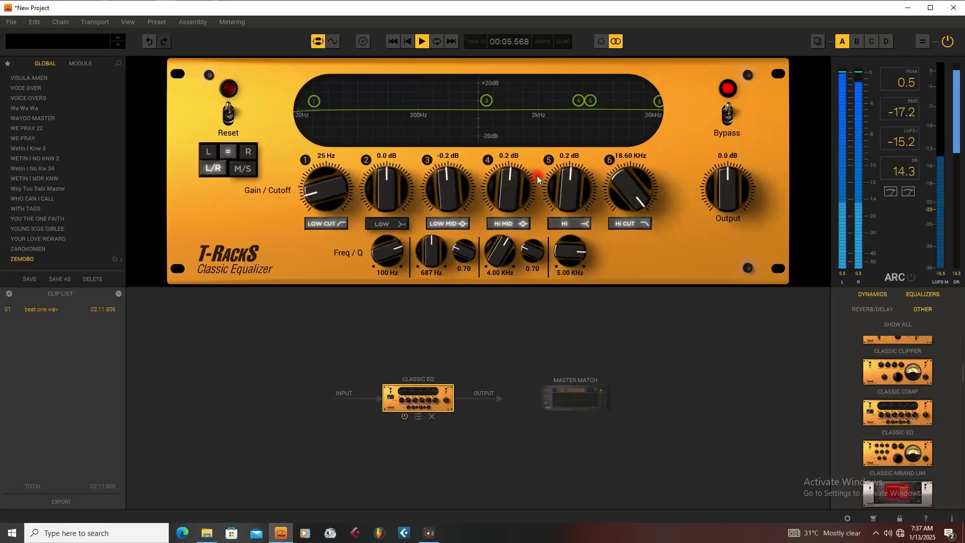
key("space")
Step: Audition the beat with the Classic EQ bypassed and active to compare the sound
left_click(729, 114)
left_click(729, 116)
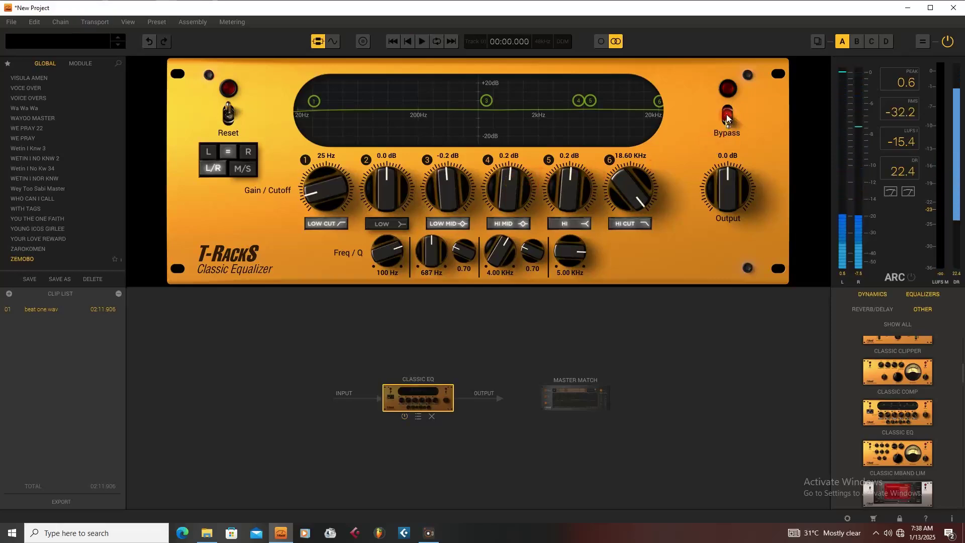
key("space")
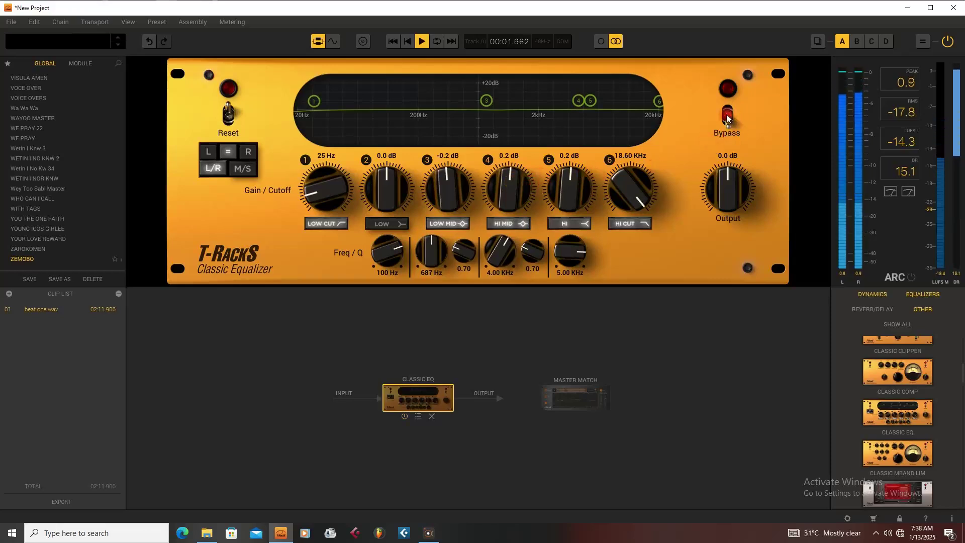
key("space")
left_click(727, 116)
key("space")
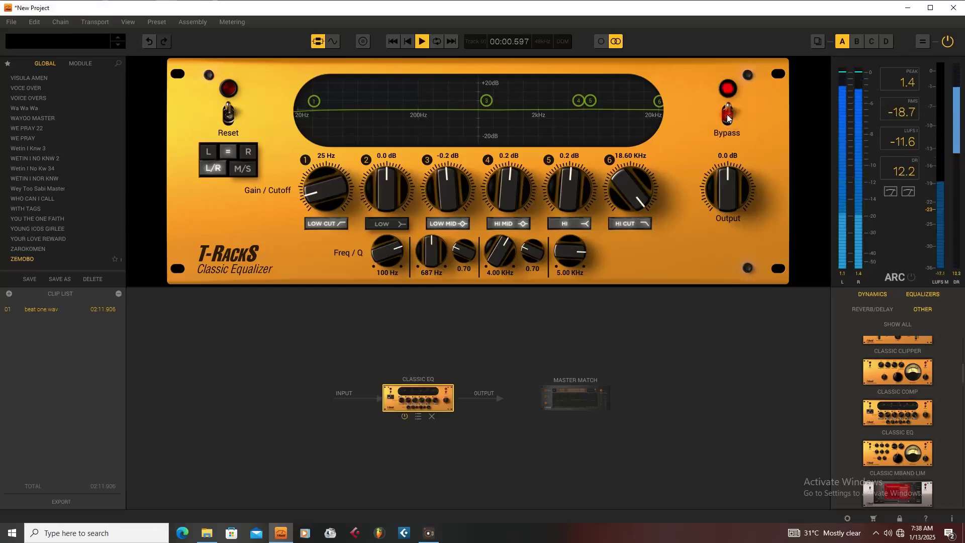
left_click(727, 116)
key("space")
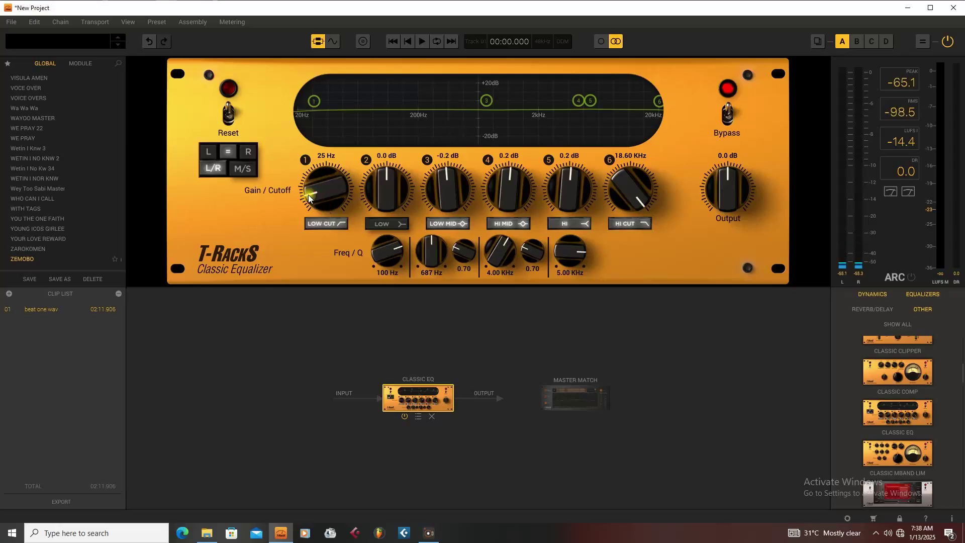
scroll(308, 195, "up", 1)
scroll(307, 195, "down", 1)
key("space")
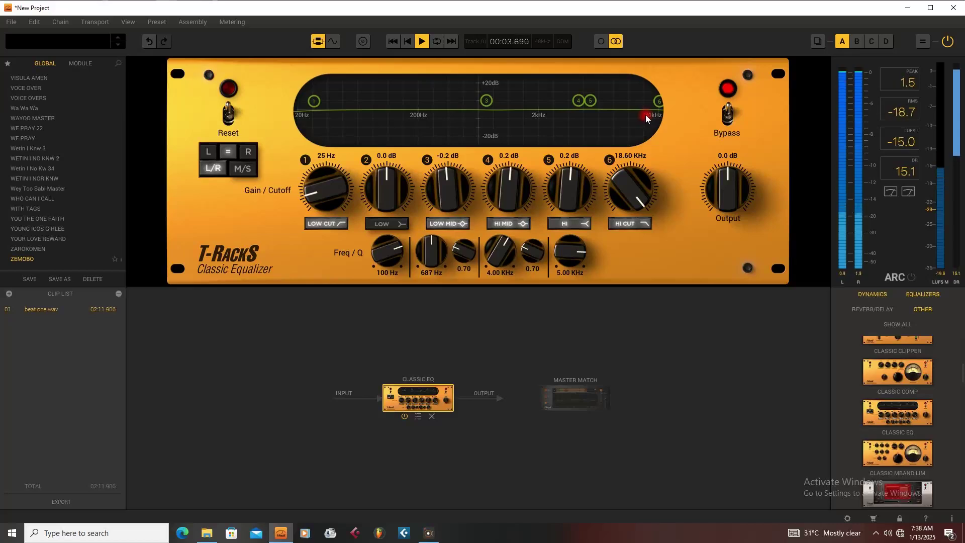
key("space")
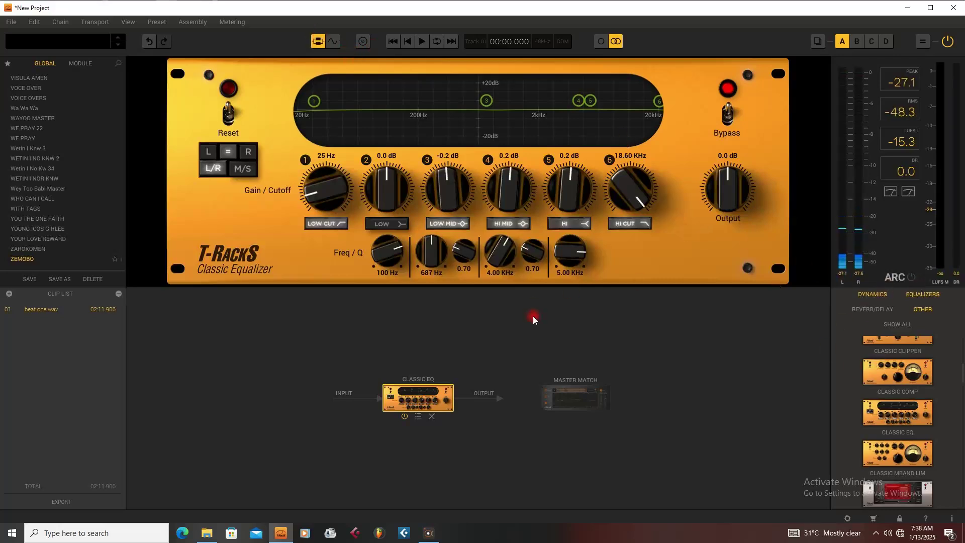
Step: Add a Classic Comp module after the Classic EQ in the chain and audition the beat
scroll(884, 397, "up", 1)
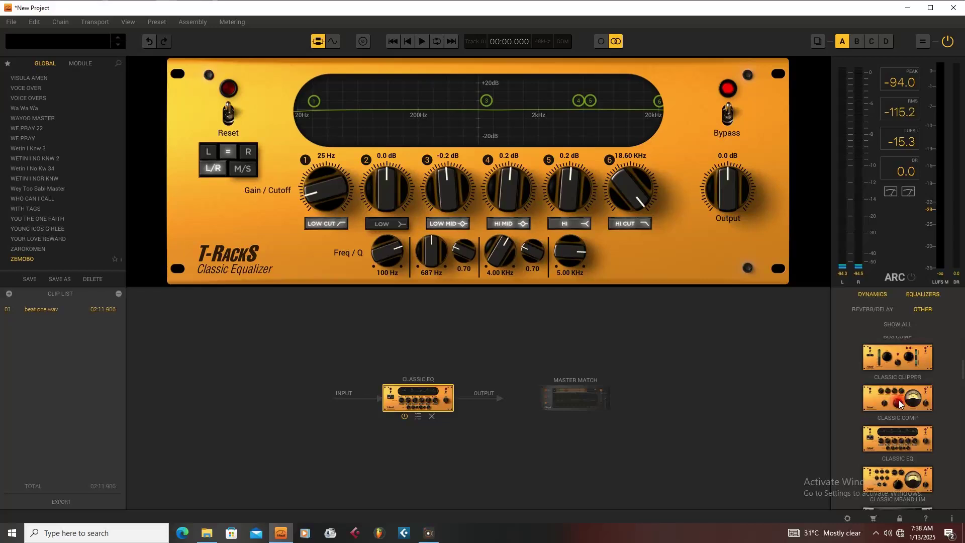
left_click_drag(902, 400, 463, 397)
key("space")
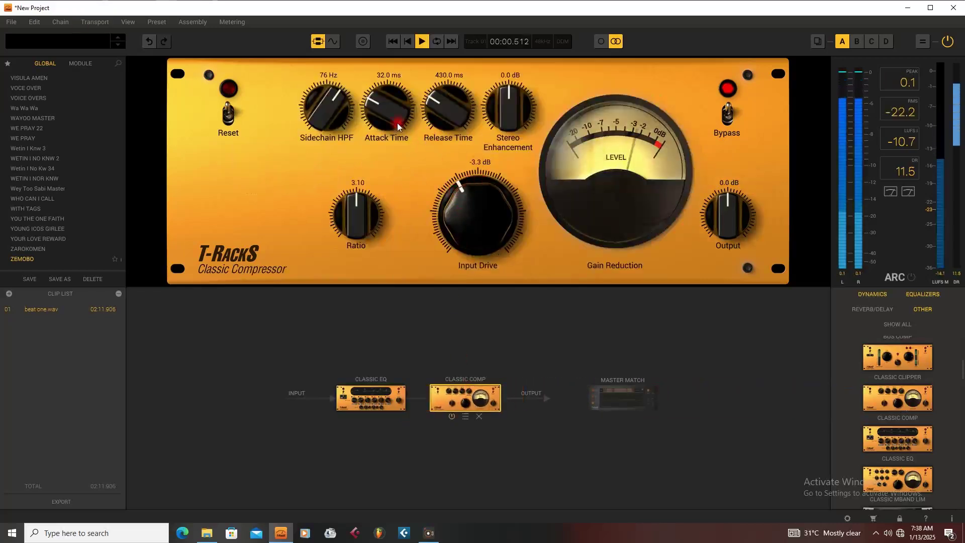
key("space")
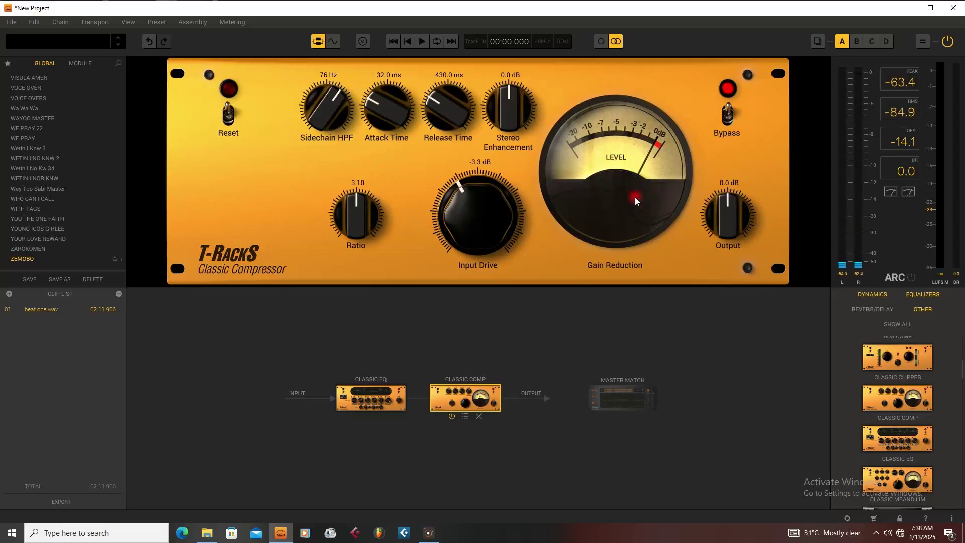
Step: Show the beat's waveform in place of the processor chain and audition the compressor's gain reduction
left_click(338, 43)
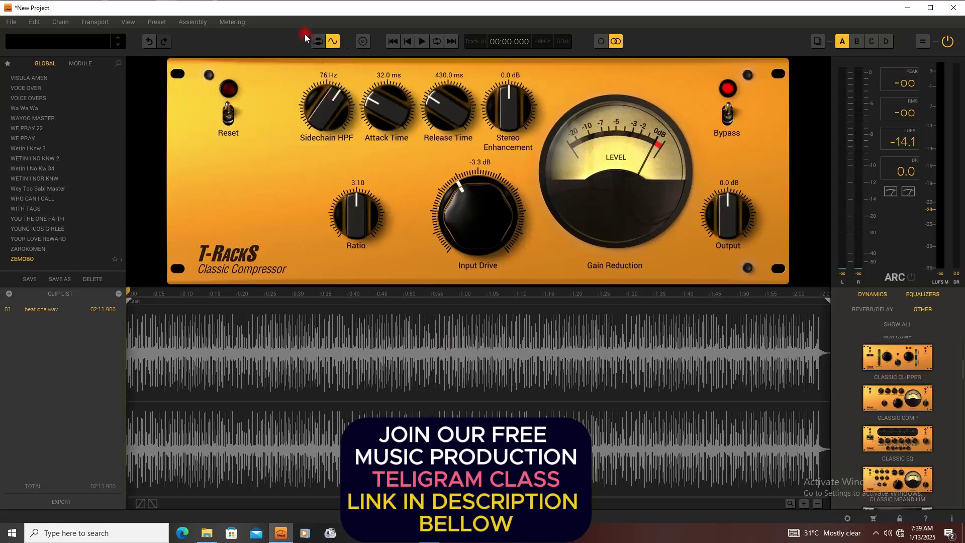
key("space")
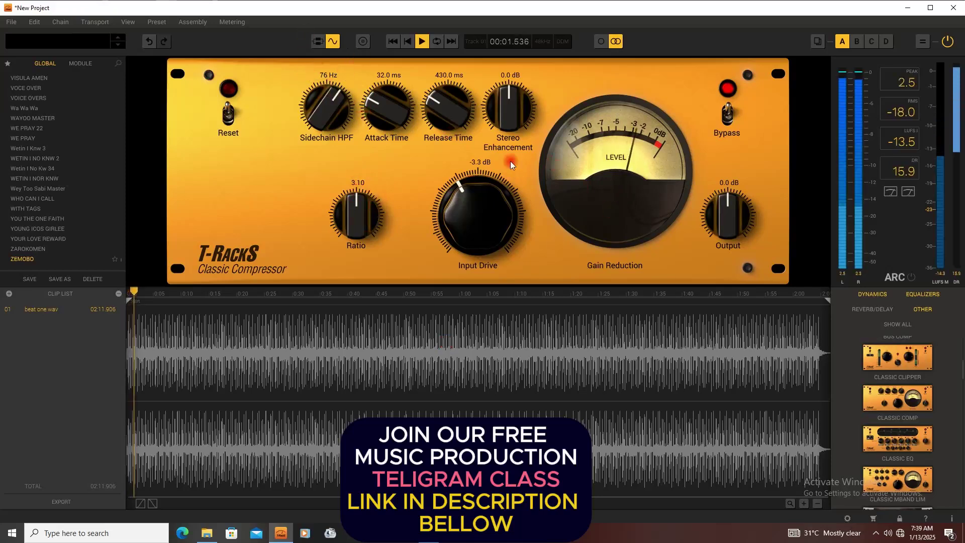
key("space")
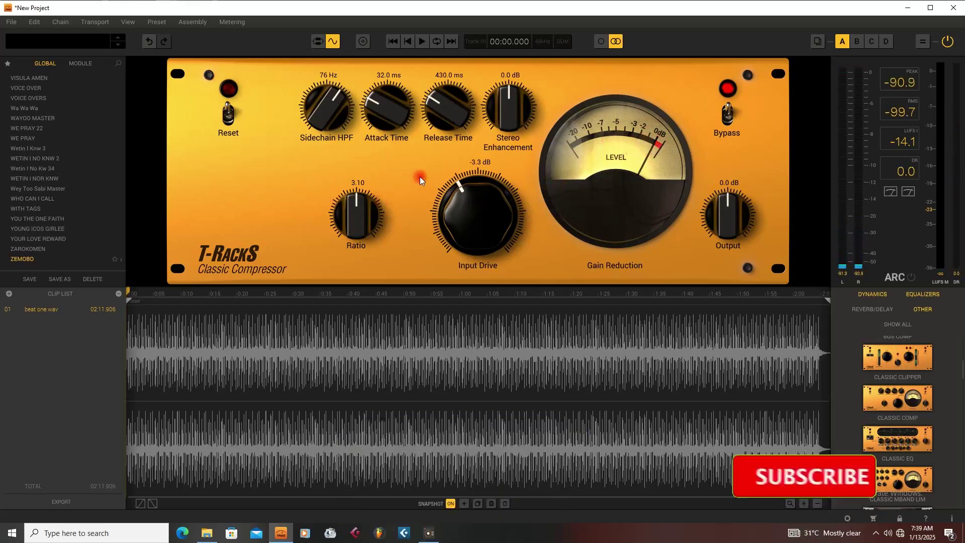
Step: Set the Classic Compressor's Ratio to about 2.44, auditioning the beat between adjustments
mouse_move(357, 201)
left_mouse_down()
mouse_move(345, 236)
mouse_move(344, 215)
left_mouse_up()
key("space")
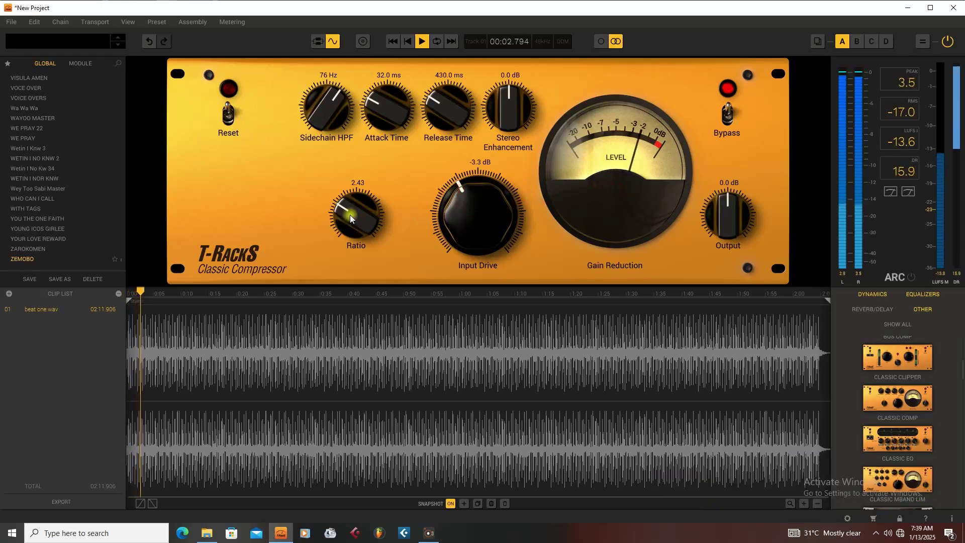
left_click_drag(350, 215, 349, 213)
key("space")
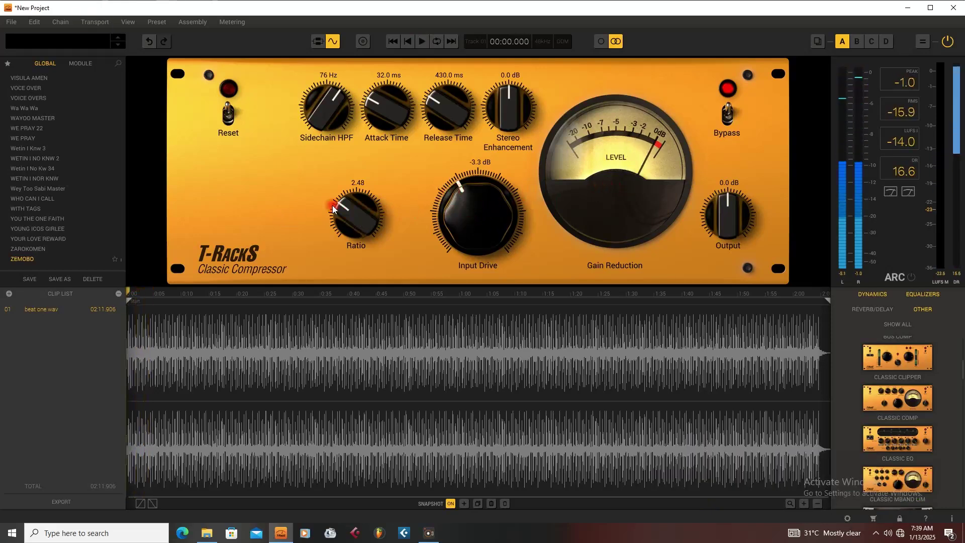
left_click_drag(342, 207, 342, 209)
key("space")
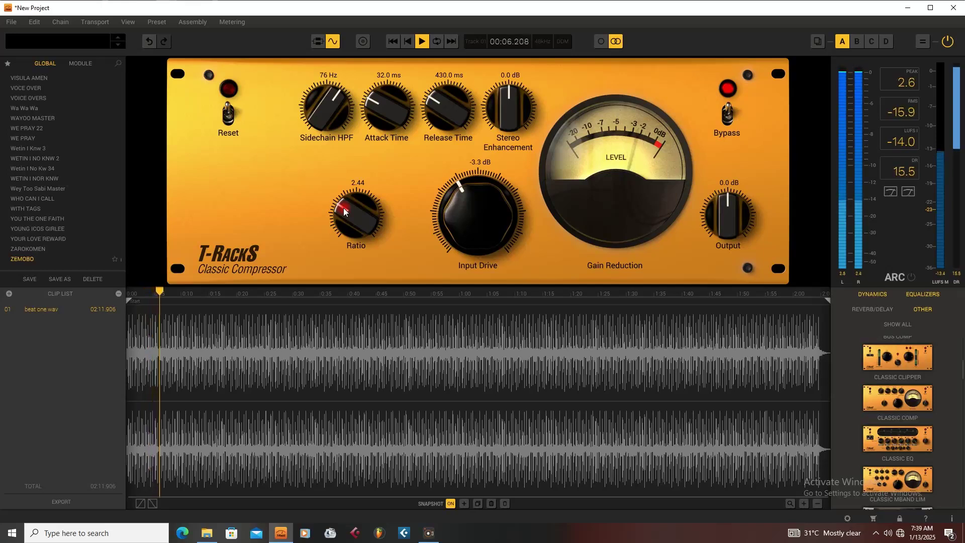
key("space")
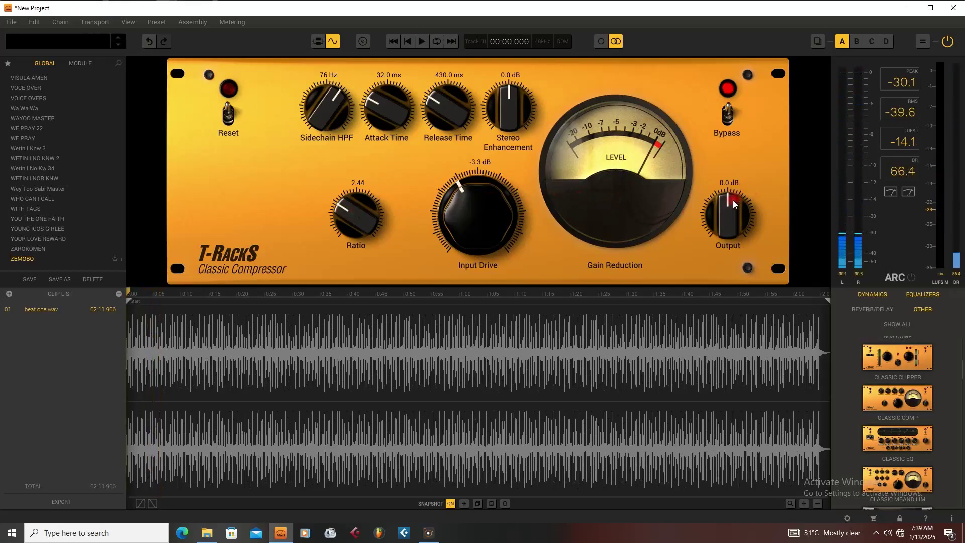
Step: Audition the beat and set the compressor's Attack Time to 39.3 ms and Release Time to 306.6 ms
key("space")
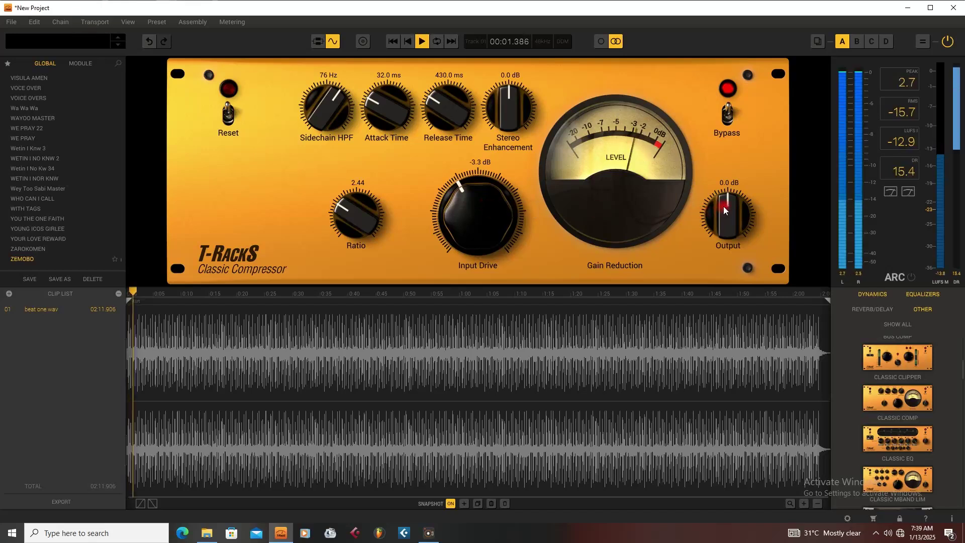
key("space")
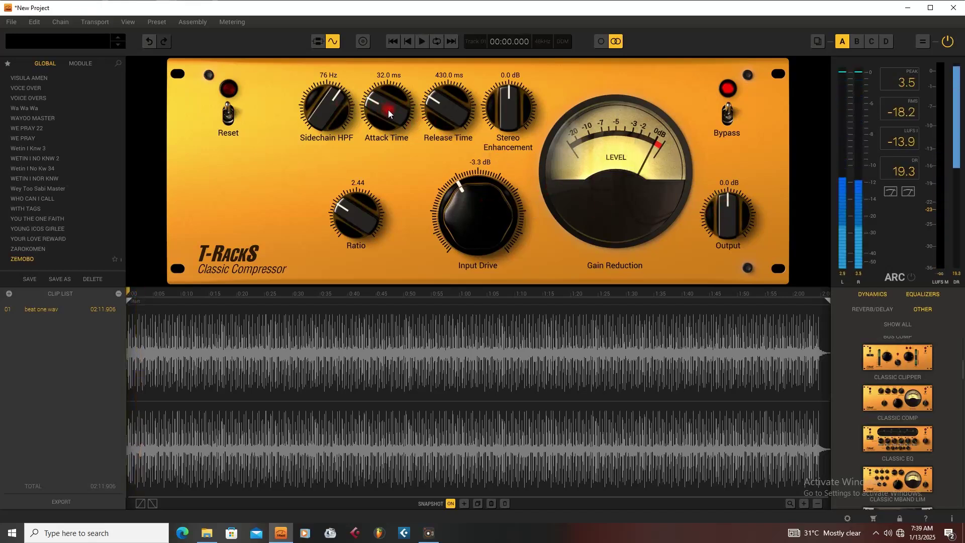
mouse_move(379, 108)
left_mouse_down()
mouse_move(384, 76)
mouse_move(390, 104)
left_mouse_up()
key("space")
key("space")
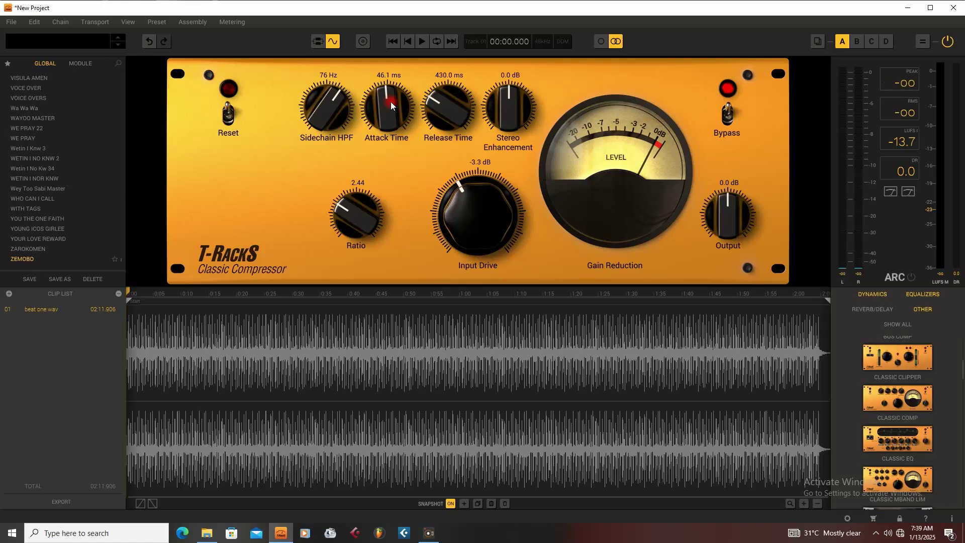
key("space")
mouse_move(391, 103)
left_mouse_down()
mouse_move(433, 109)
mouse_move(391, 108)
left_mouse_up()
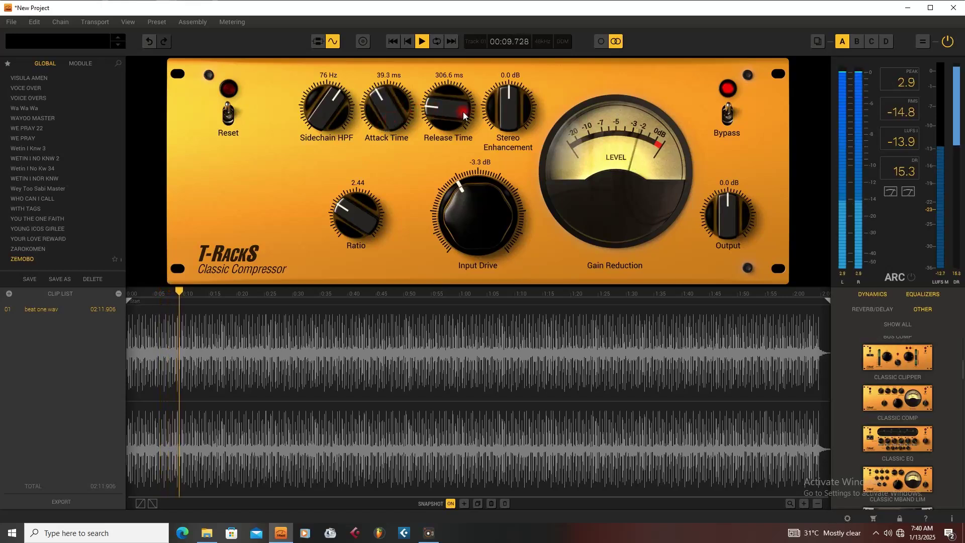
key("space")
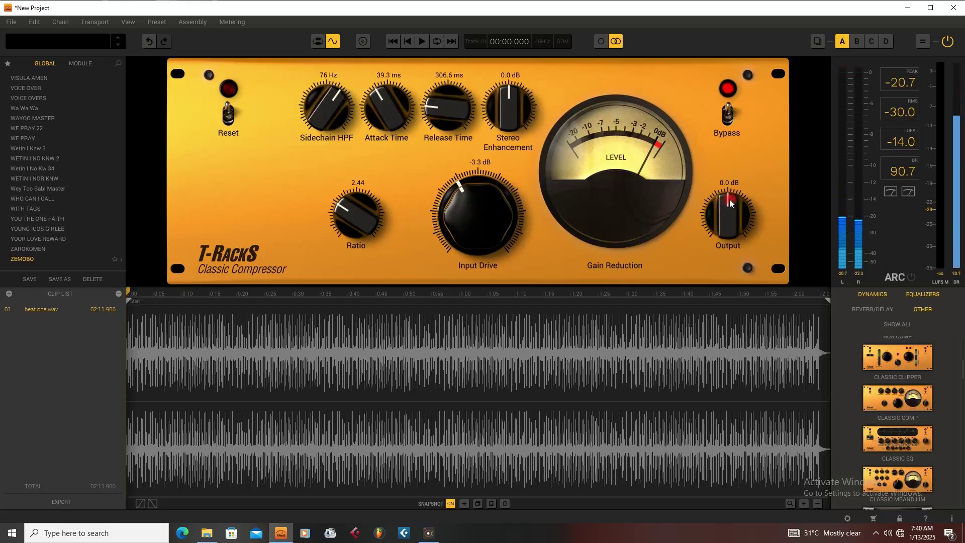
Step: Lower the compressor's Output to -5.1 dB and raise its Input Drive to 0.1 dB while auditioning
left_click_drag(729, 199, 726, 228)
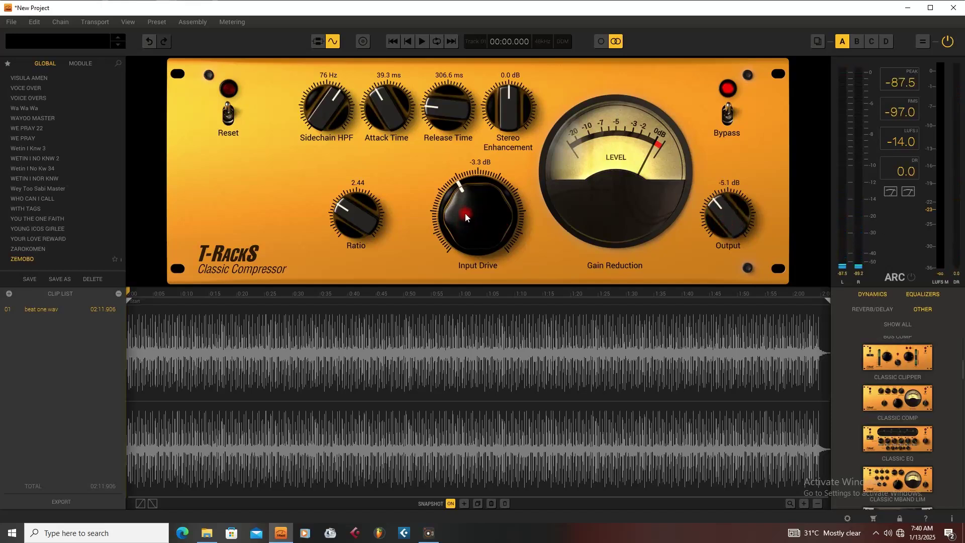
key("space")
left_click_drag(464, 214, 465, 192)
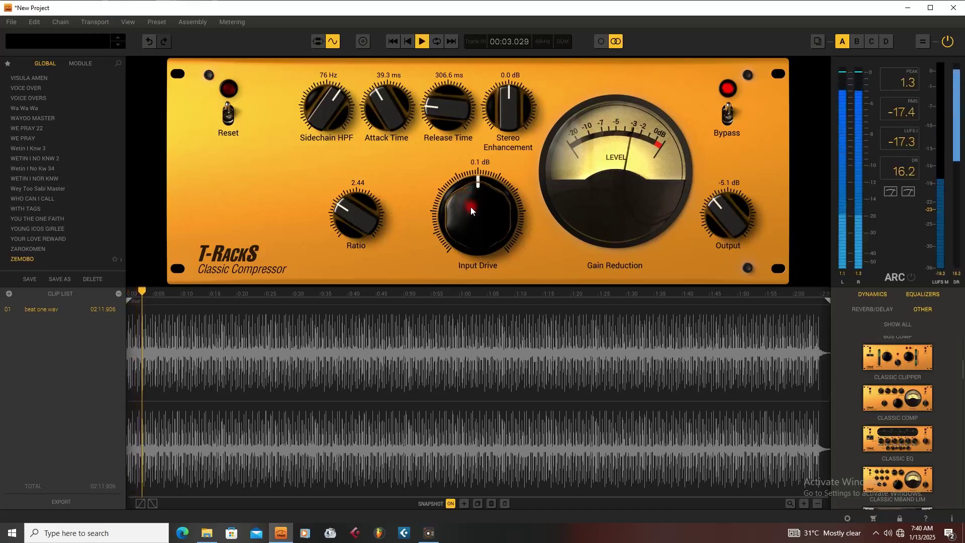
key("space")
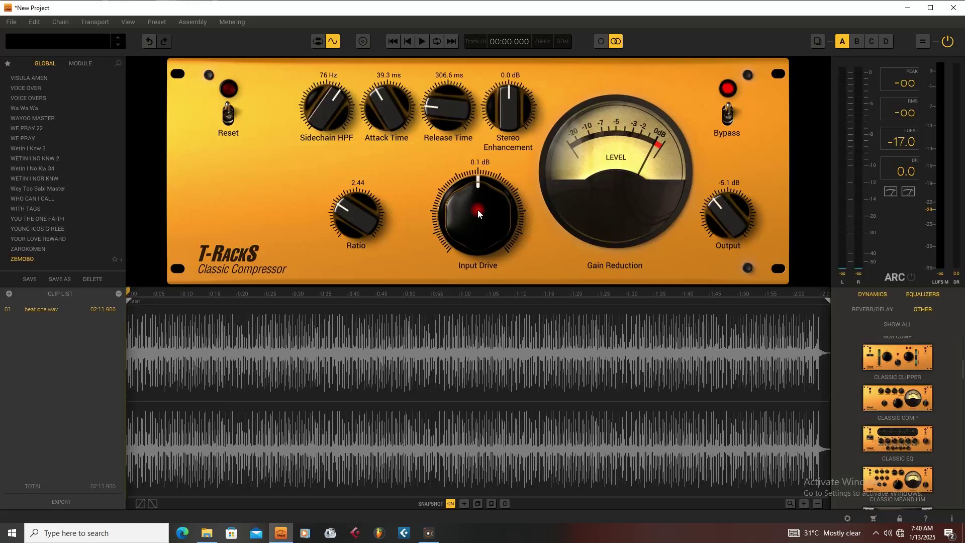
Step: Reduce the compressor's Ratio to 2.36 and its Output to -5.6 dB during playback
key("space")
left_click_drag(343, 212, 344, 216)
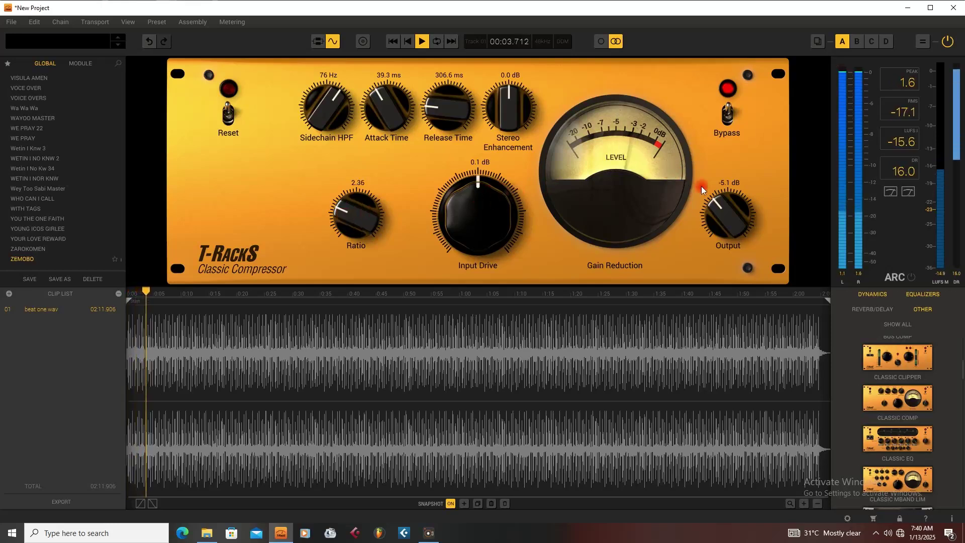
left_click_drag(718, 210, 720, 211)
key("space")
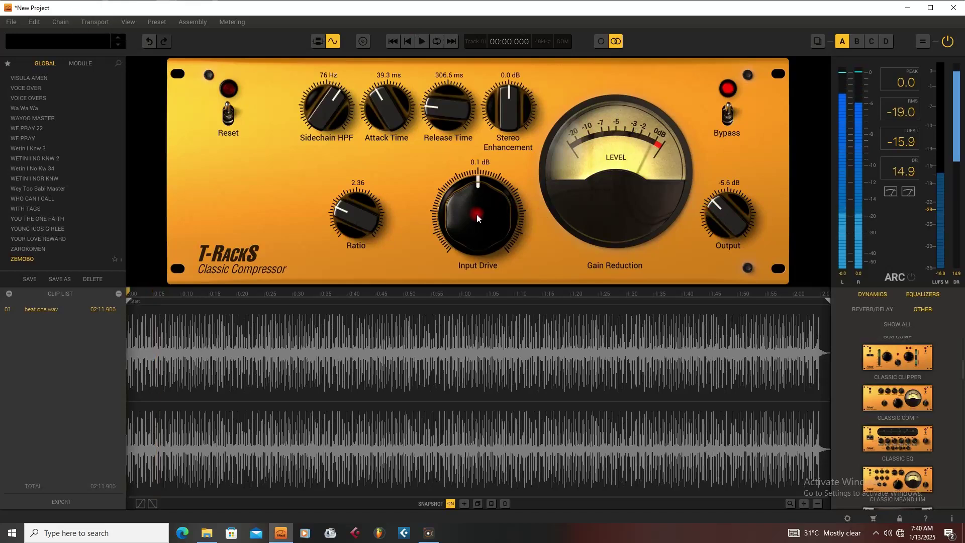
Step: Set the compressor's Input Drive to 1.7 dB, Output to -6.8 dB and Ratio to 2.23 while auditioning the beat
mouse_move(477, 215)
left_mouse_down()
mouse_move(478, 190)
mouse_move(477, 198)
left_mouse_up()
key("space")
left_click_drag(712, 198, 714, 209)
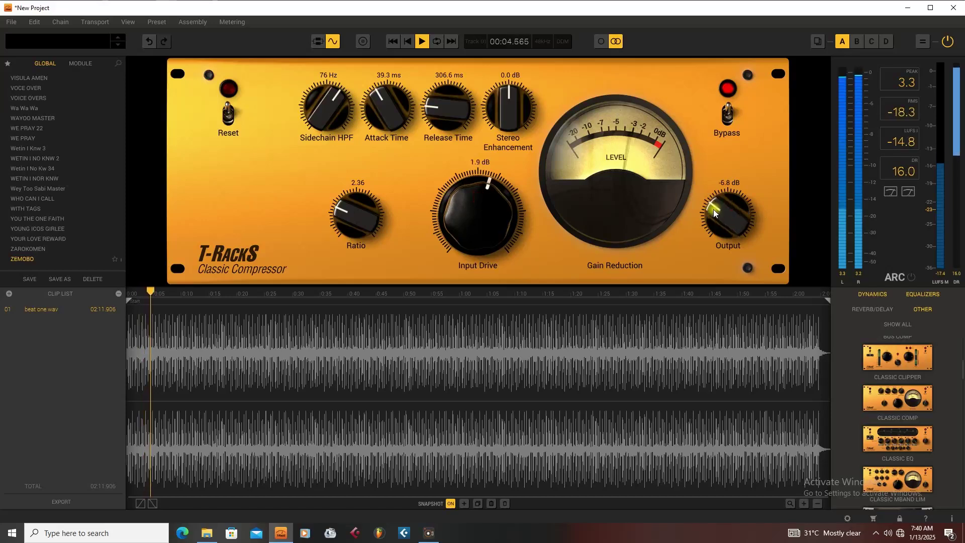
left_click_drag(477, 201, 433, 200)
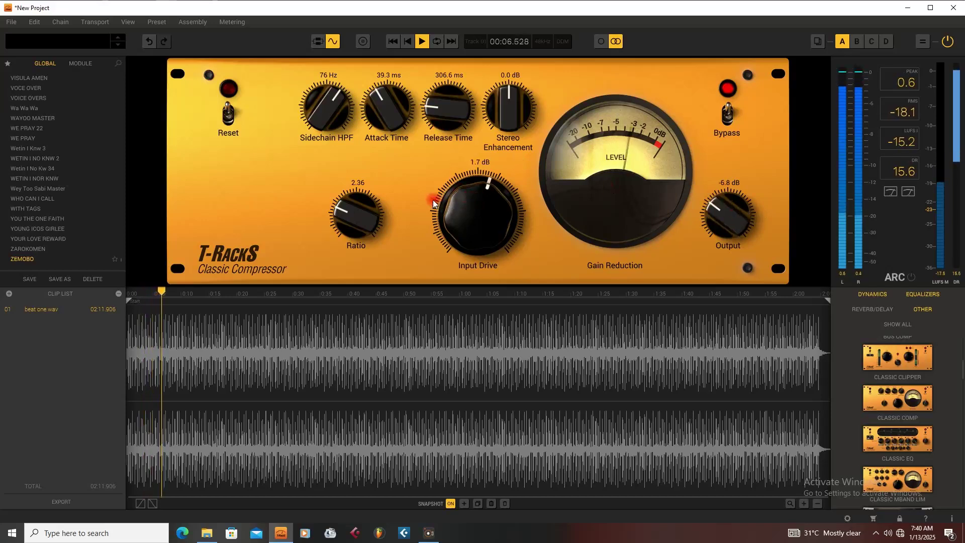
left_click_drag(363, 206, 352, 216)
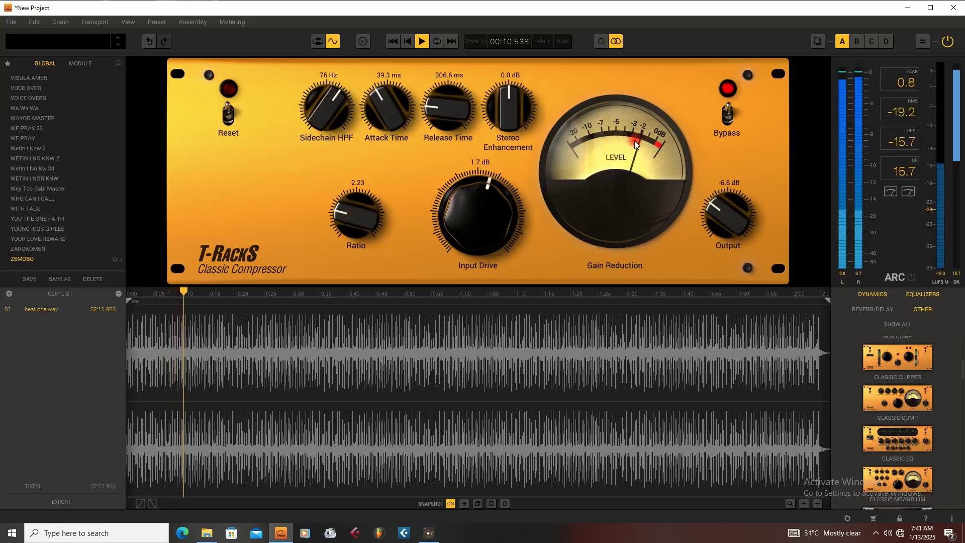
key("space")
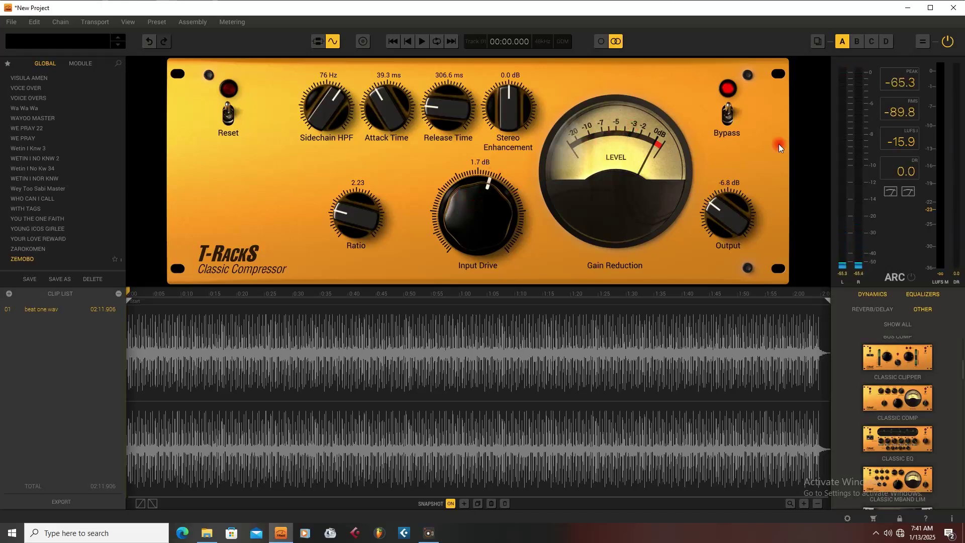
Step: Match the compressor's level to the bypassed signal by setting its Output to -5.7 dB, toggling bypass during playback to compare
key("space")
left_click(729, 113)
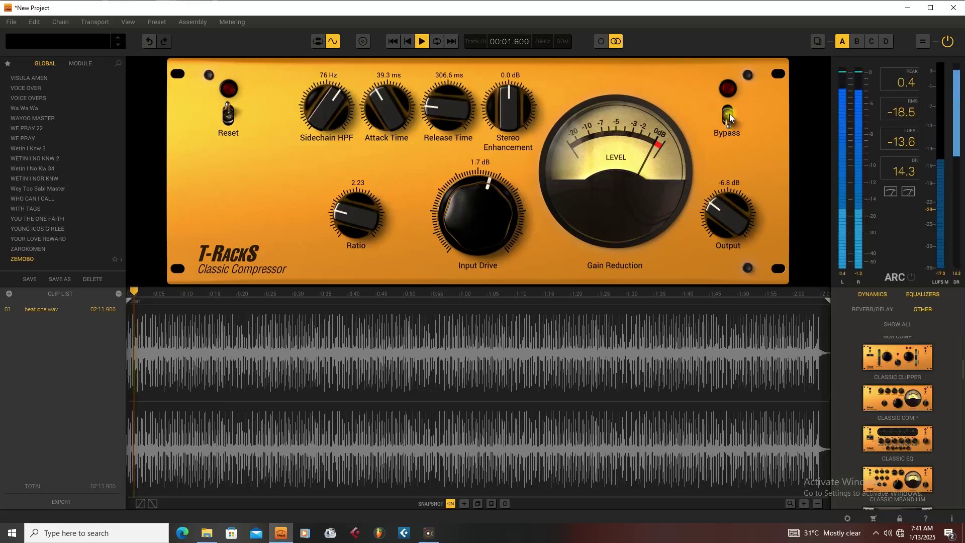
left_click(729, 113)
left_click_drag(720, 220, 722, 207)
left_click(728, 114)
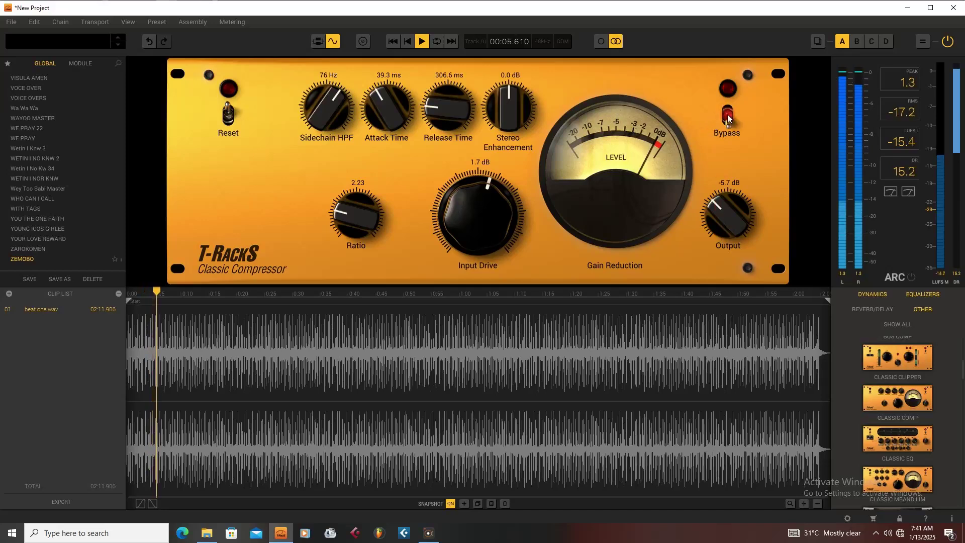
left_click(727, 116)
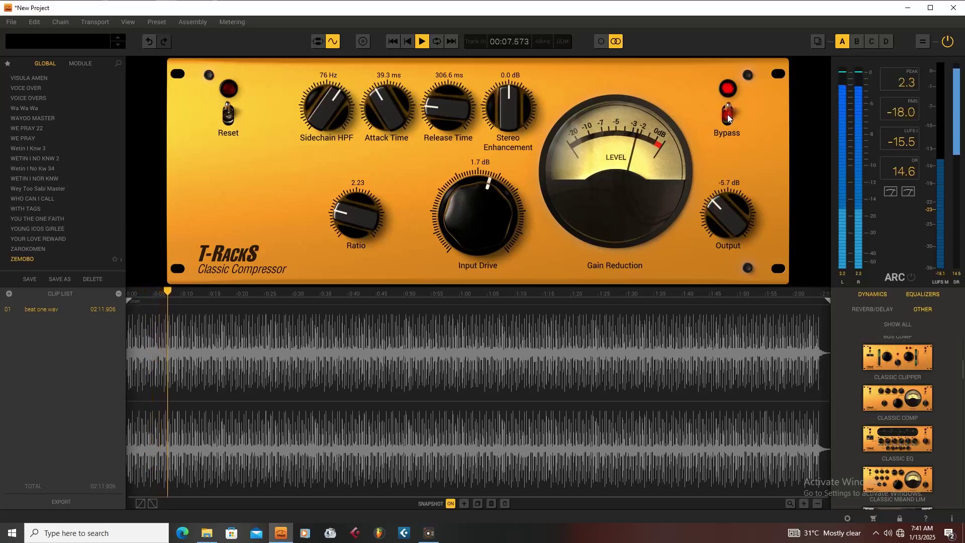
Step: Set the compressor's Attack Time to 45.0 ms and its Sidechain HPF to 109 Hz during playback
left_click_drag(382, 108, 382, 92)
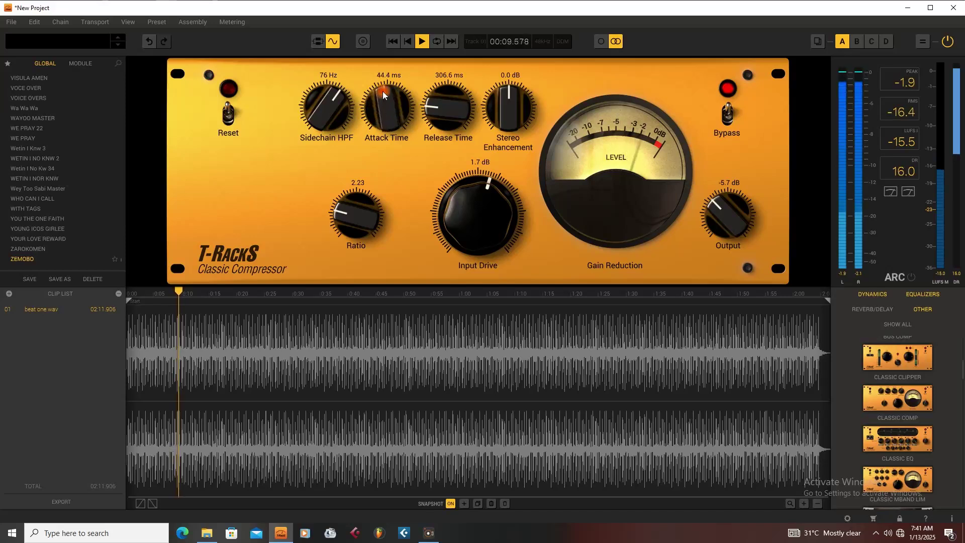
scroll(333, 126, "up", 1)
left_click_drag(334, 126, 322, 96)
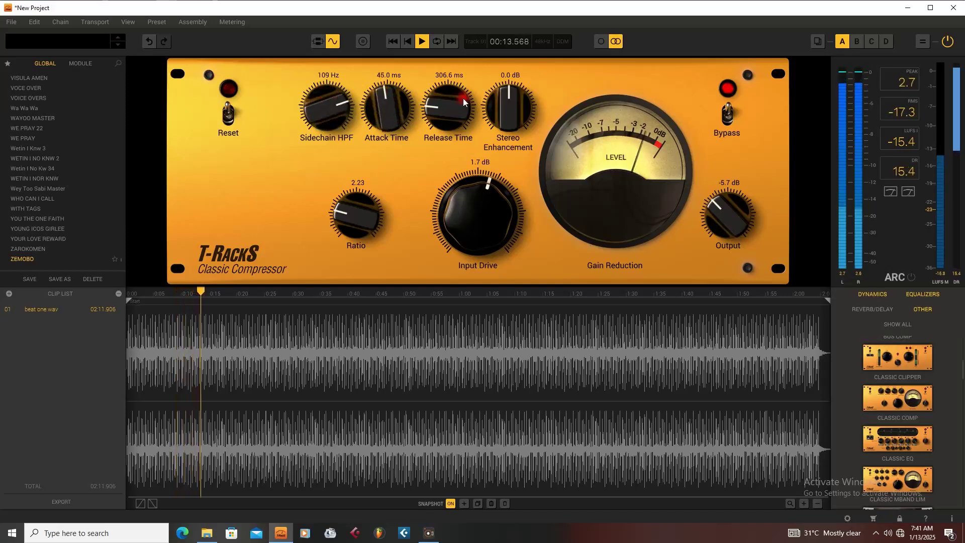
Step: Compare the beat with the compressor active and bypassed, replaying its opening, and leave the compressor engaged
left_click(727, 114)
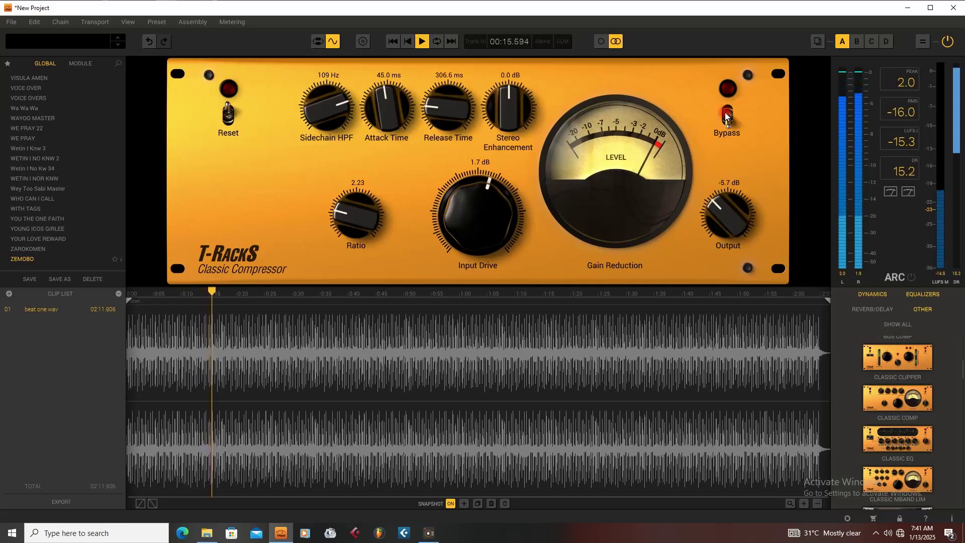
left_click(726, 115)
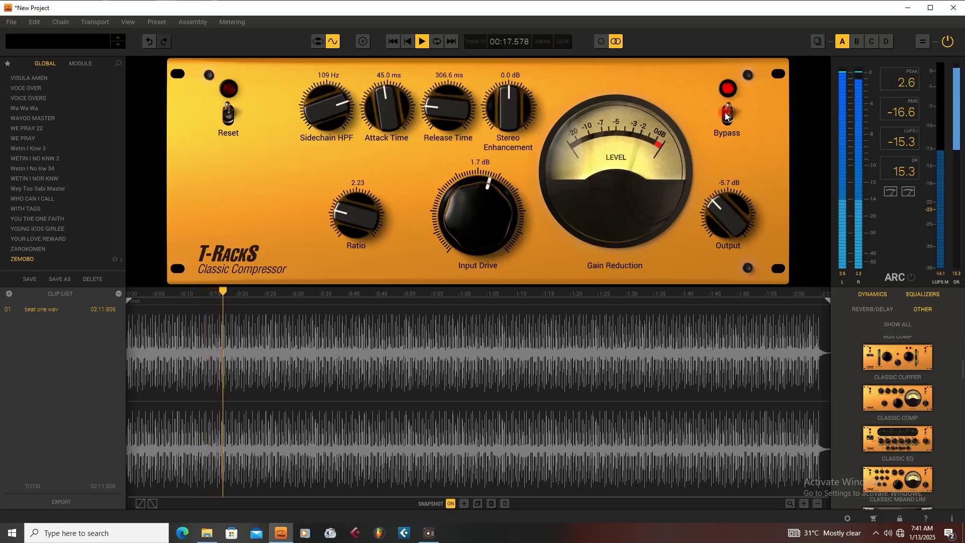
key("space")
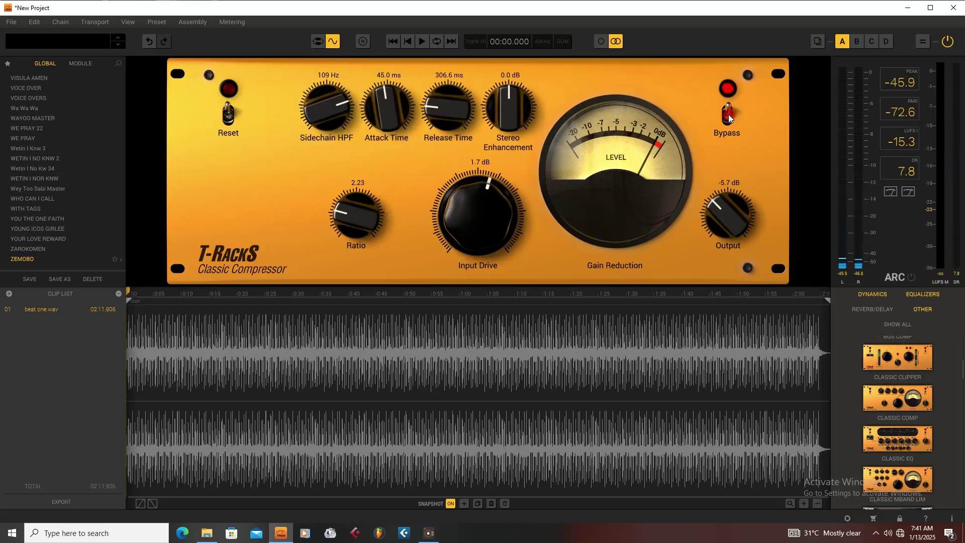
key("space")
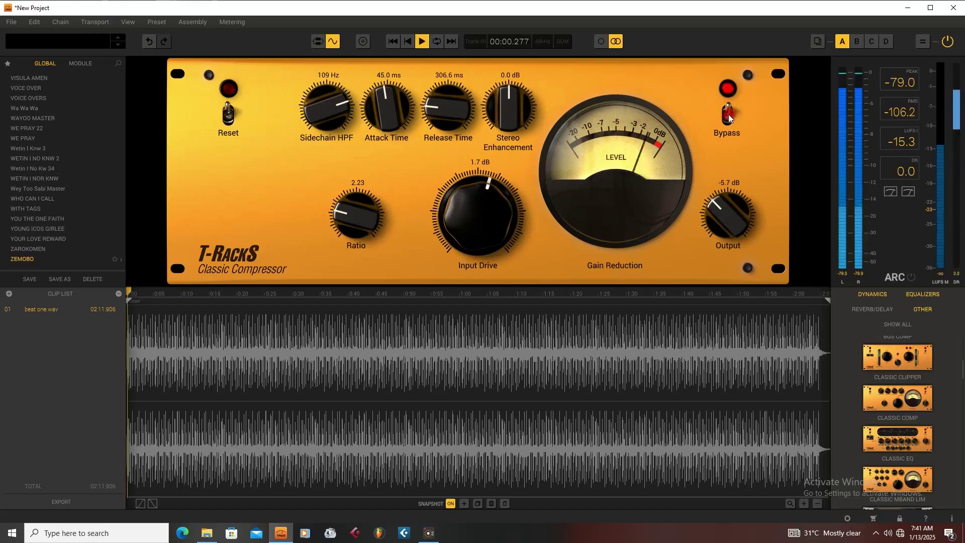
key("space")
left_click(728, 115)
left_click(728, 114)
key("space")
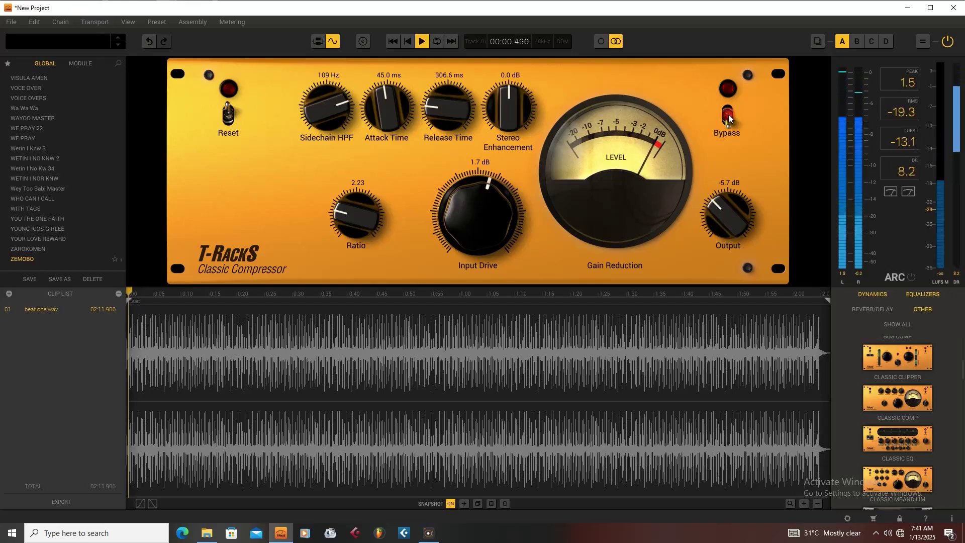
key("space")
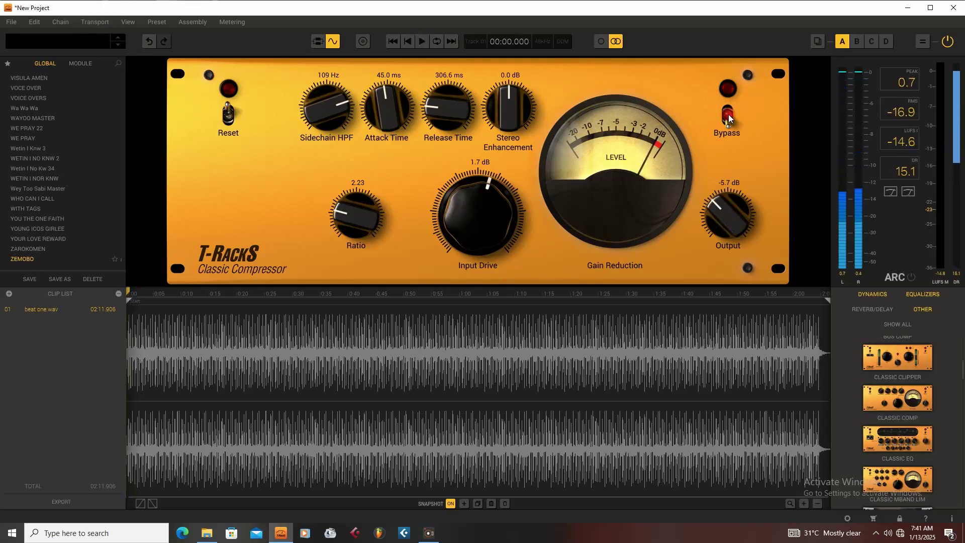
left_click(727, 116)
Step: Raise the compressor's Input Drive to 2.0 dB while auditioning the beat
key("space")
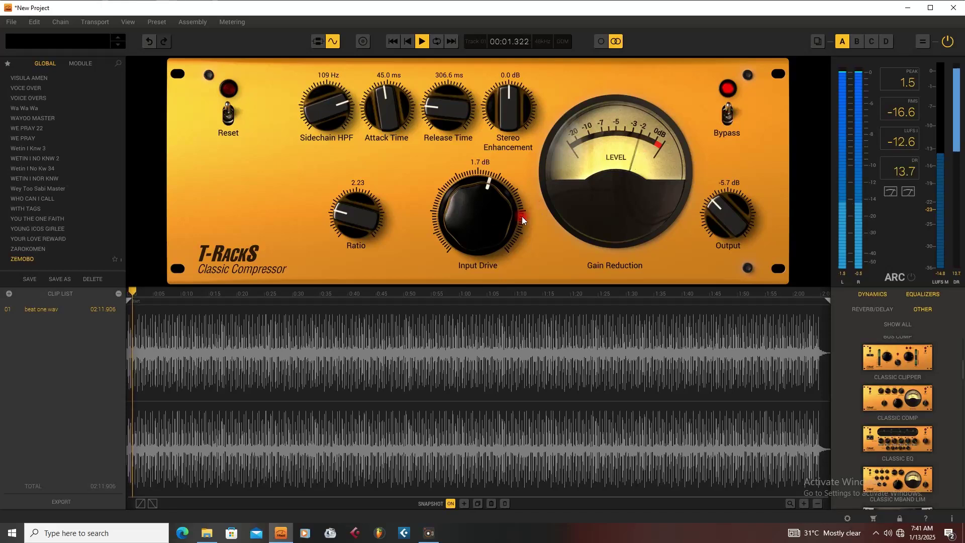
left_click_drag(521, 216, 471, 209)
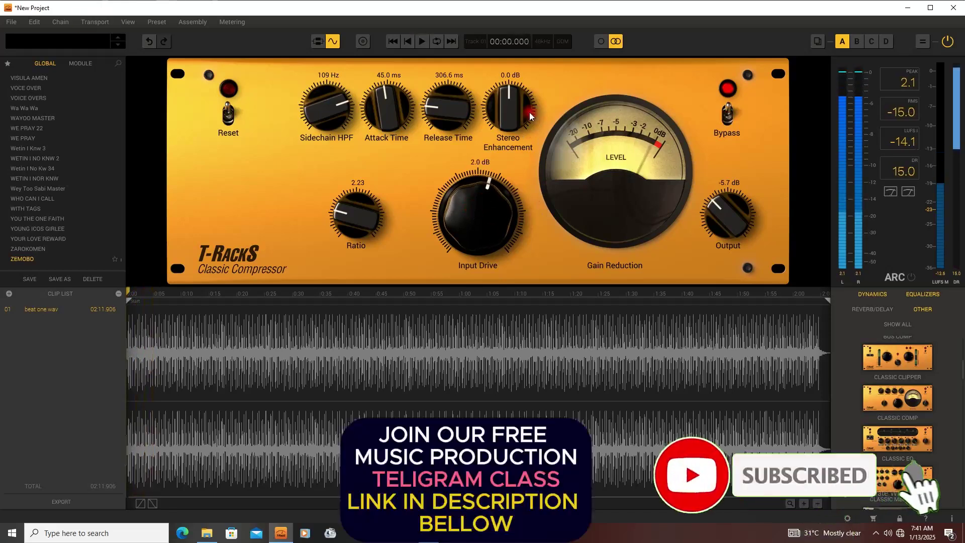
key("space")
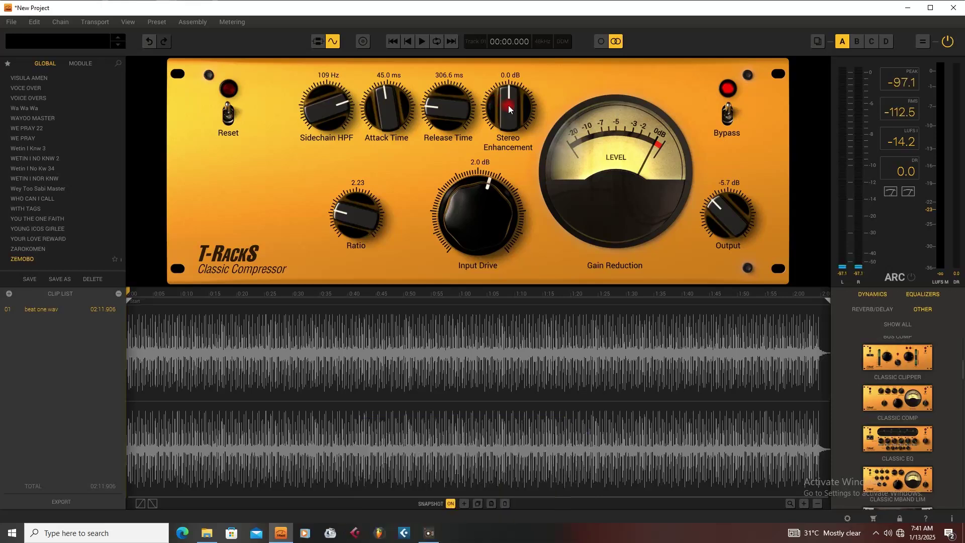
Step: Try the compressor's Stereo Enhancement between -5.0 dB and 2.2 dB during playback, settling on 1.8 dB
left_click_drag(508, 97, 508, 88)
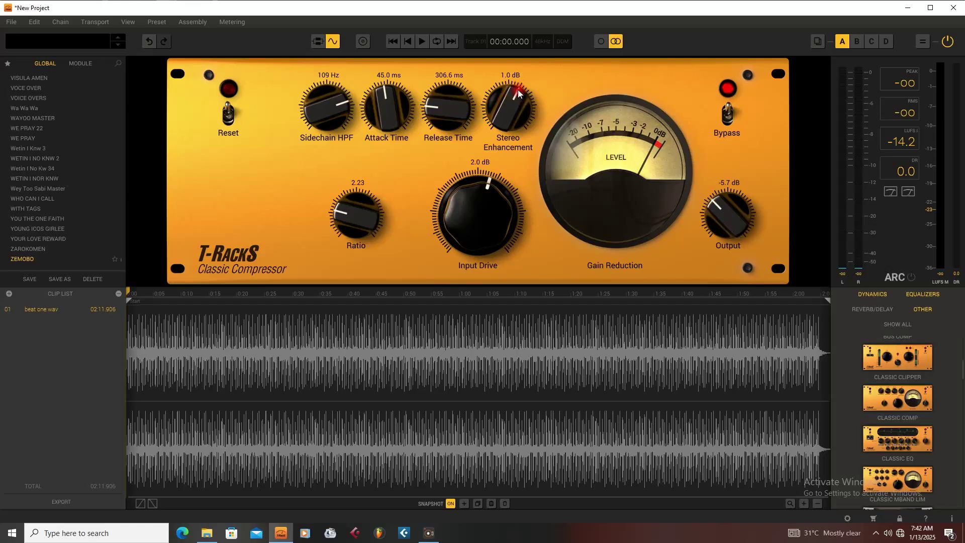
left_click_drag(512, 92, 509, 117)
key("space")
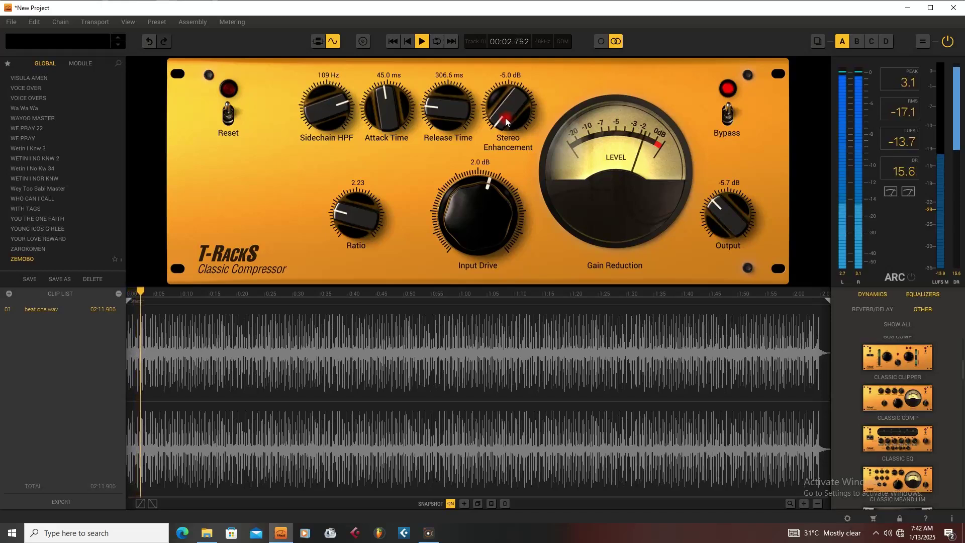
left_click_drag(505, 118, 507, 31)
left_click_drag(505, 114, 510, 92)
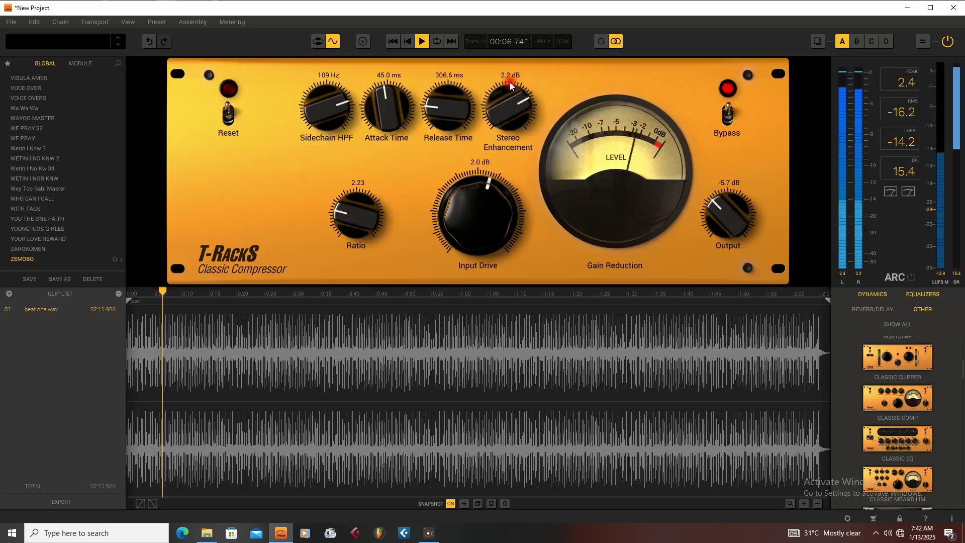
key("space")
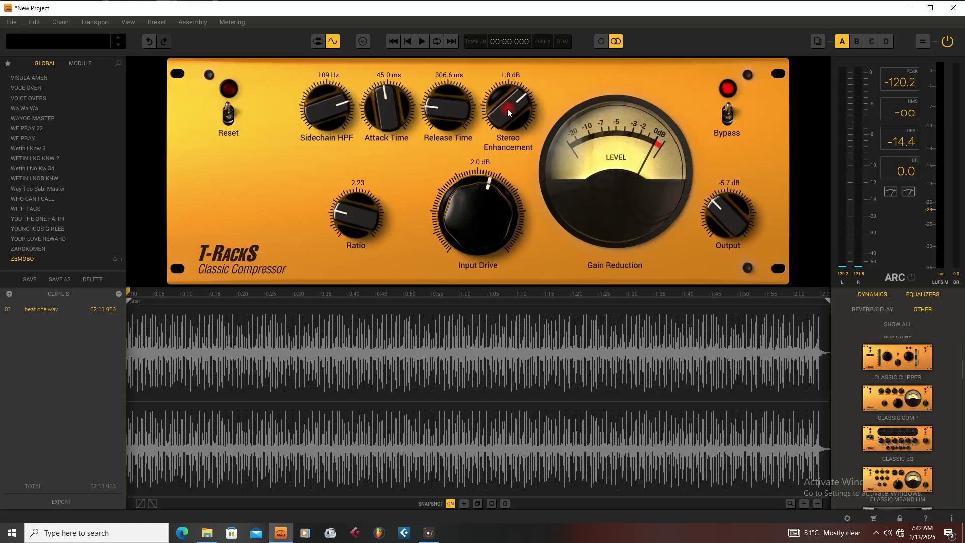
Step: Audition Stereo Enhancement at -5.0 dB against a wider image and set it to 1.5 dB
key("space")
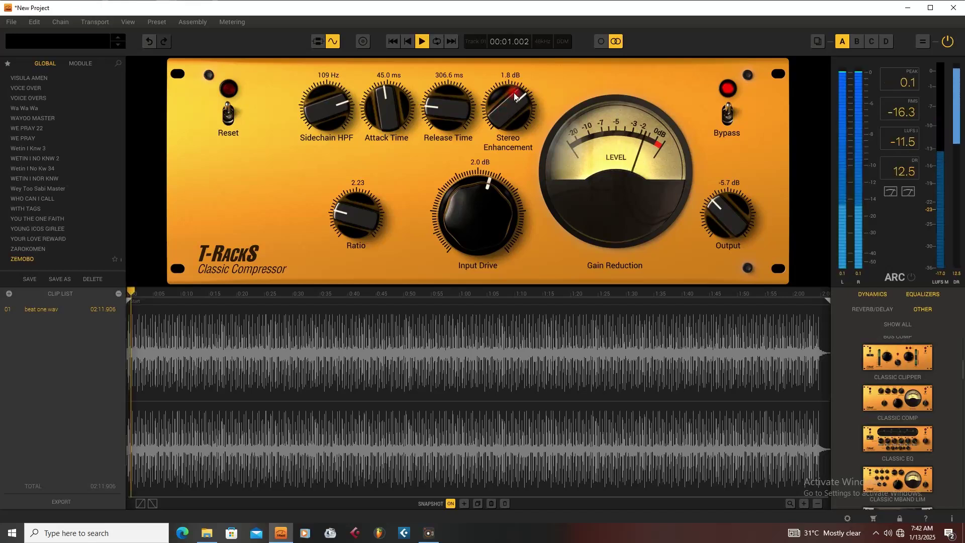
left_click_drag(514, 92, 527, 288)
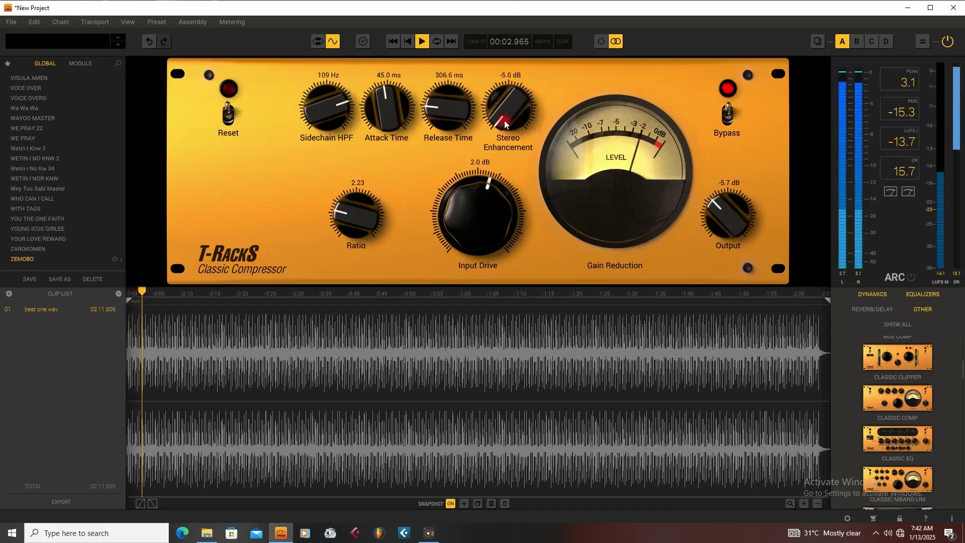
left_click_drag(505, 119, 491, 6)
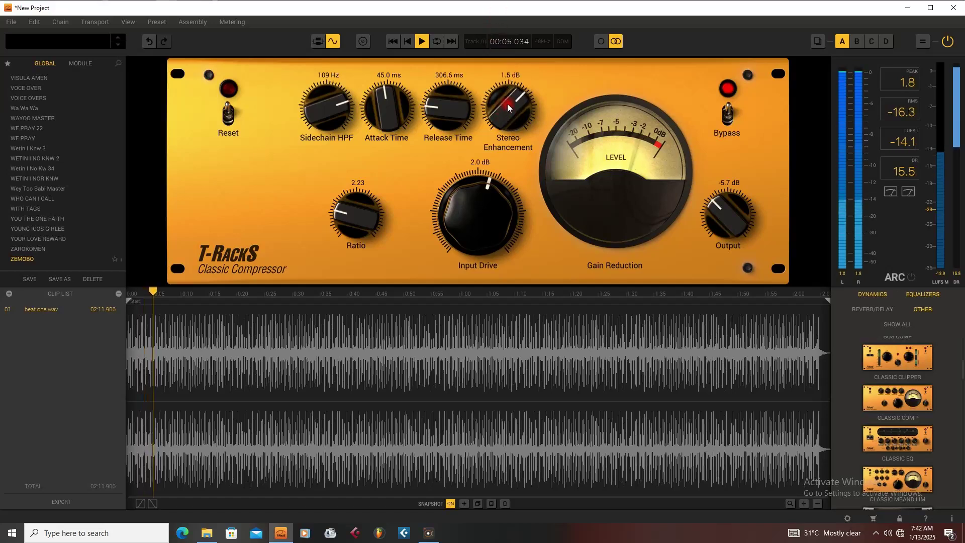
key("space")
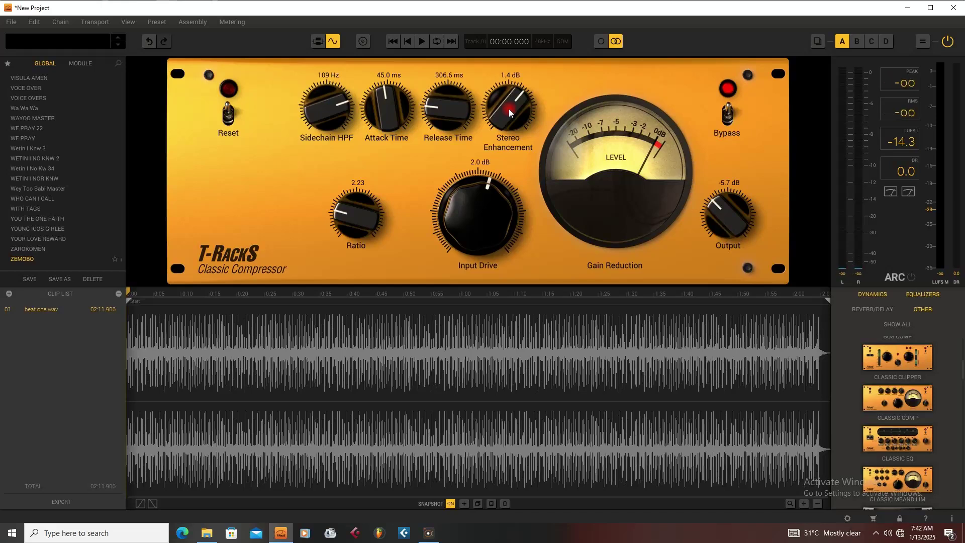
key("space")
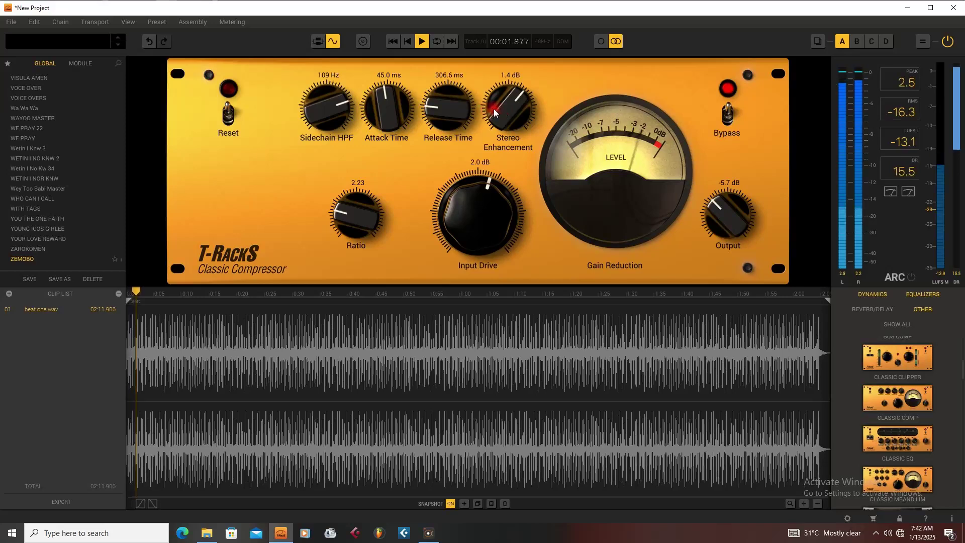
scroll(502, 110, "up", 1)
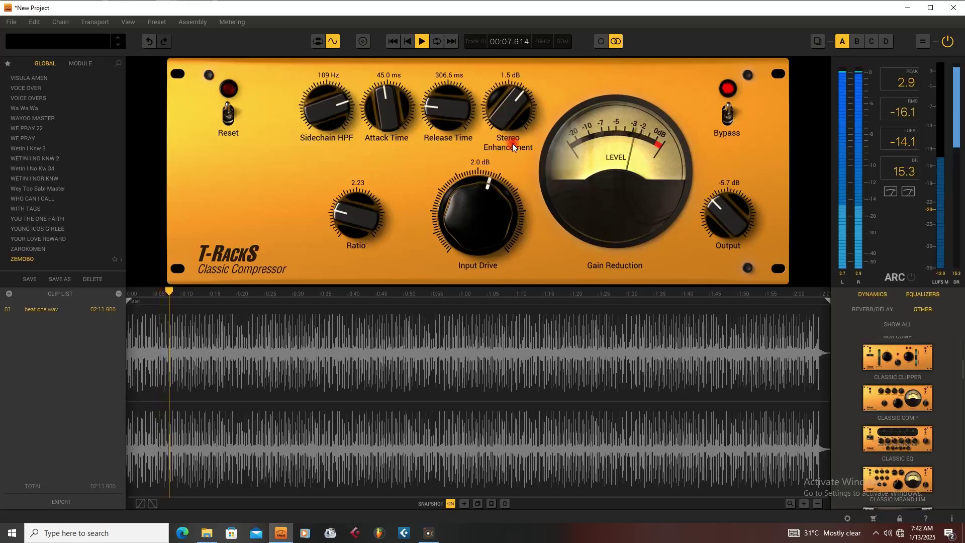
key("space")
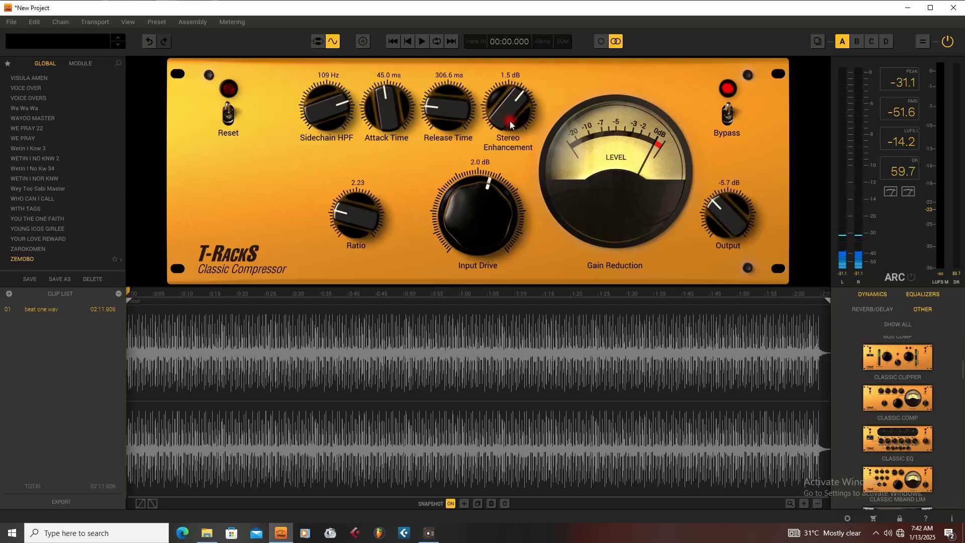
Step: Add a Saturator X to the chain after the Classic Comp and open its controls
scroll(918, 342, "down", 2)
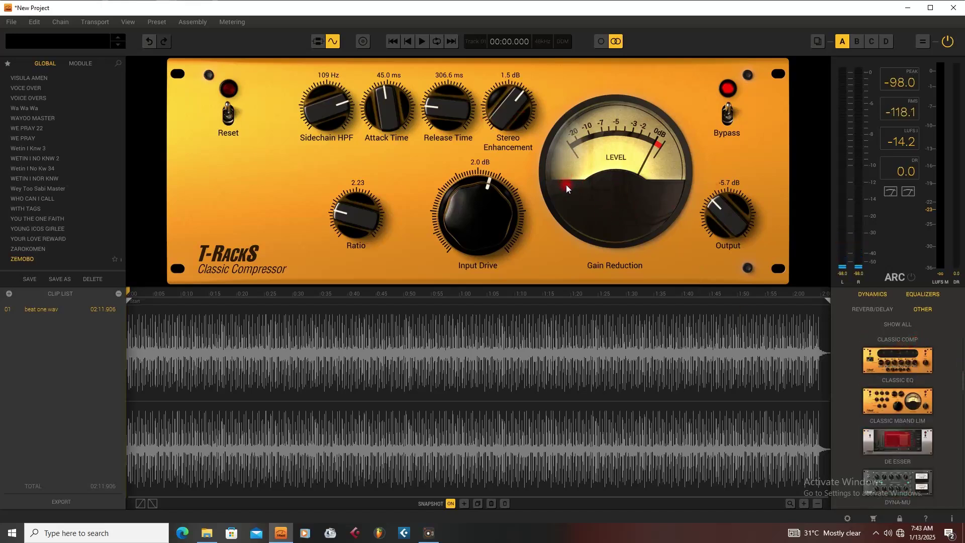
scroll(938, 357, "down", 10)
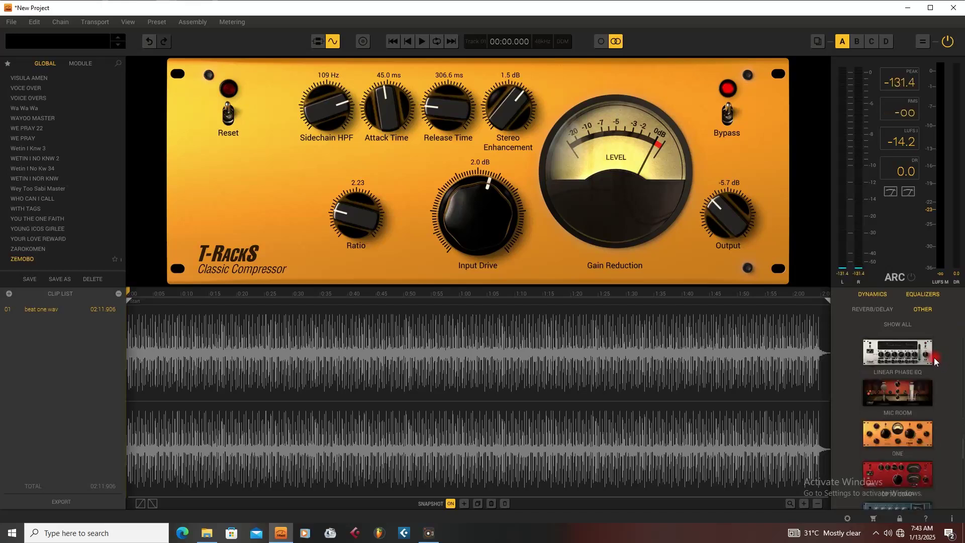
scroll(934, 360, "down", 5)
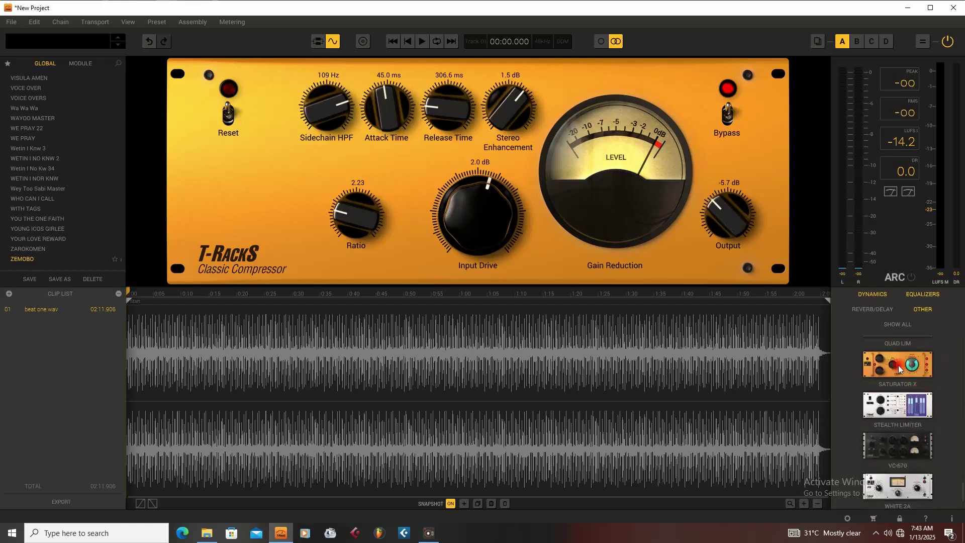
left_click_drag(898, 365, 512, 400)
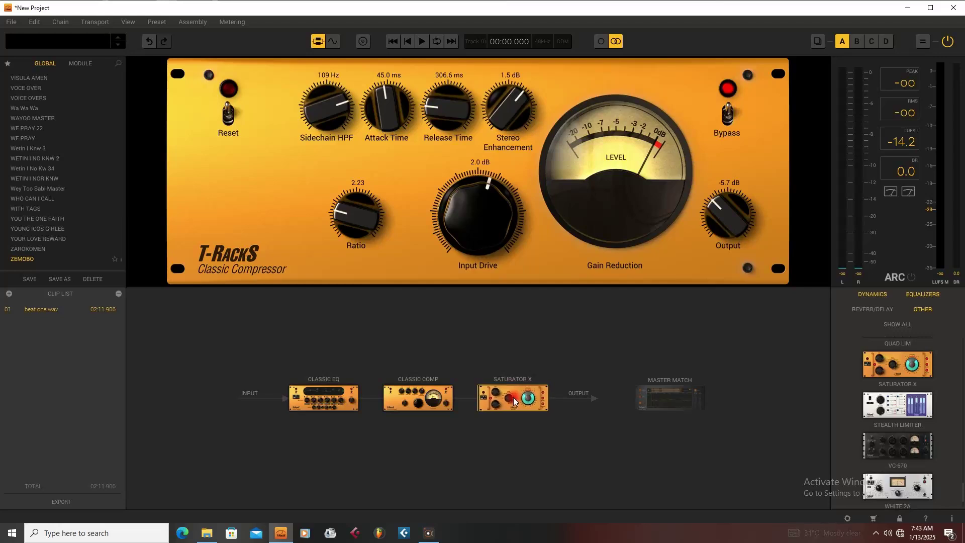
left_click(513, 400)
Step: Audition the opening of the beat through Saturator X in Tape 1 mode and examine its Drive meter
key("space")
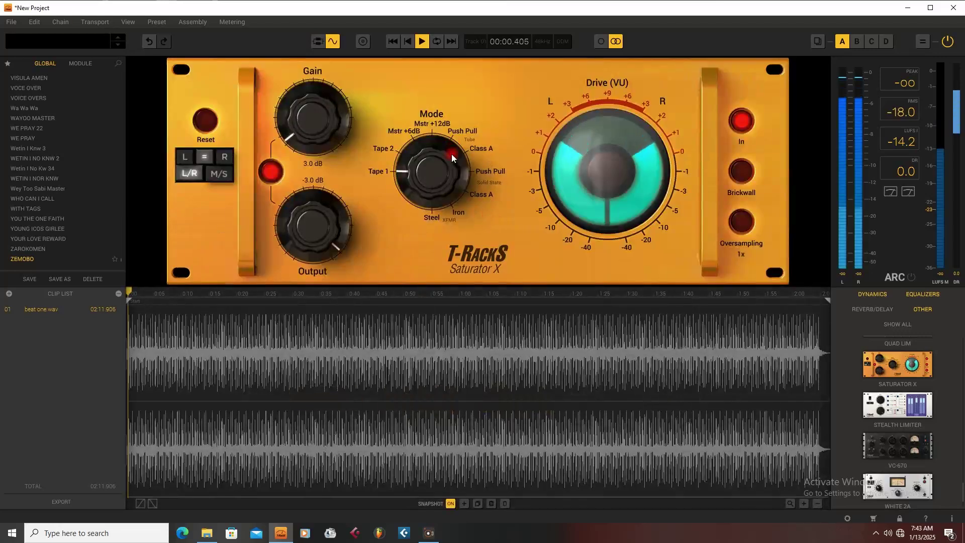
key("space")
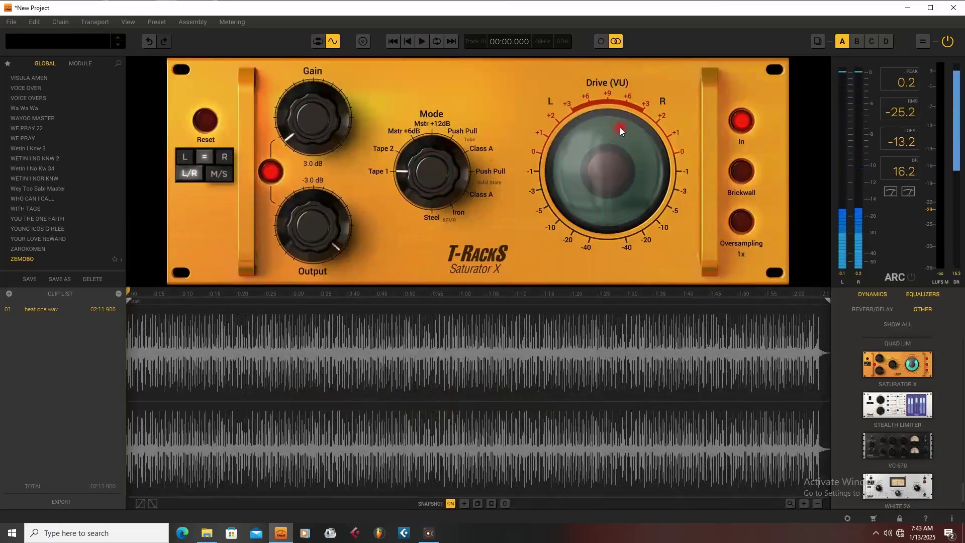
key("space")
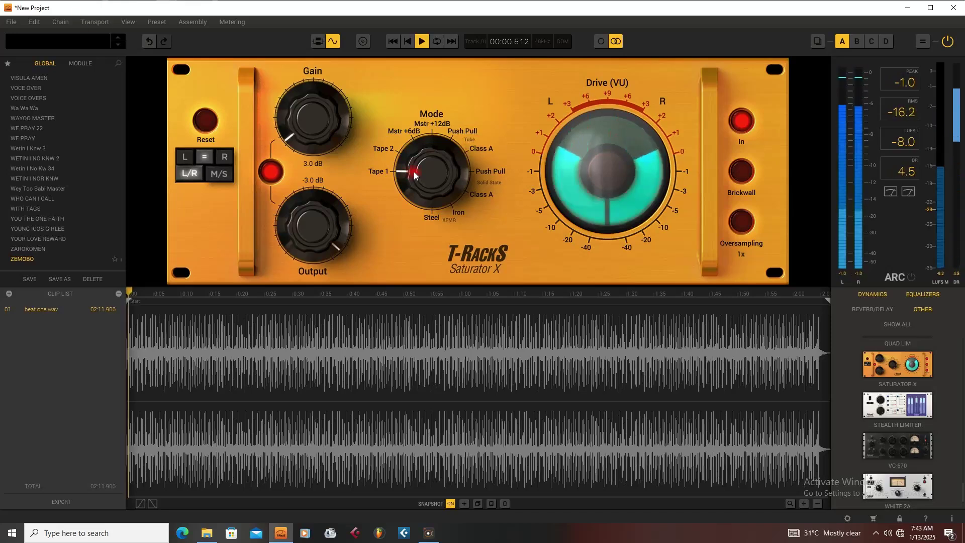
key("space")
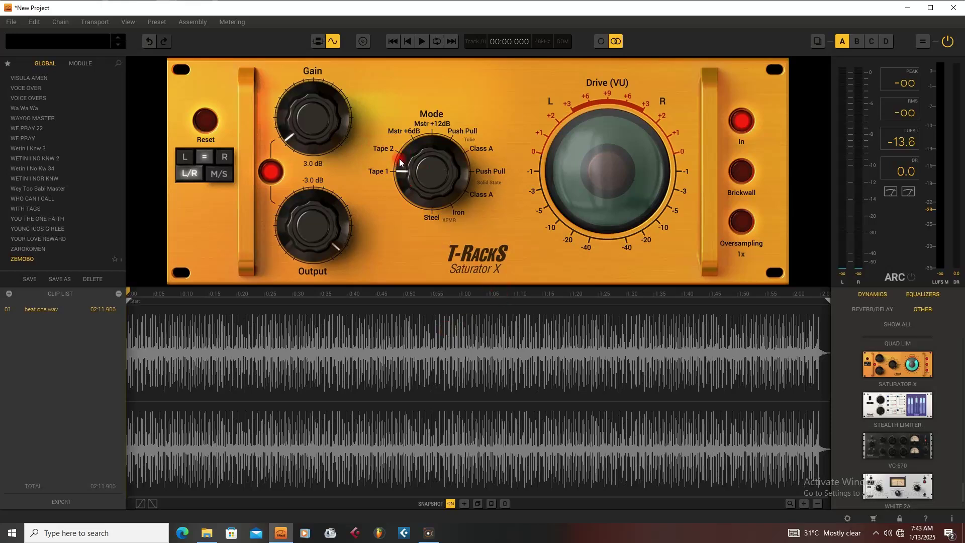
left_click_drag(417, 168, 417, 196)
key("space")
key("space")
key("space")
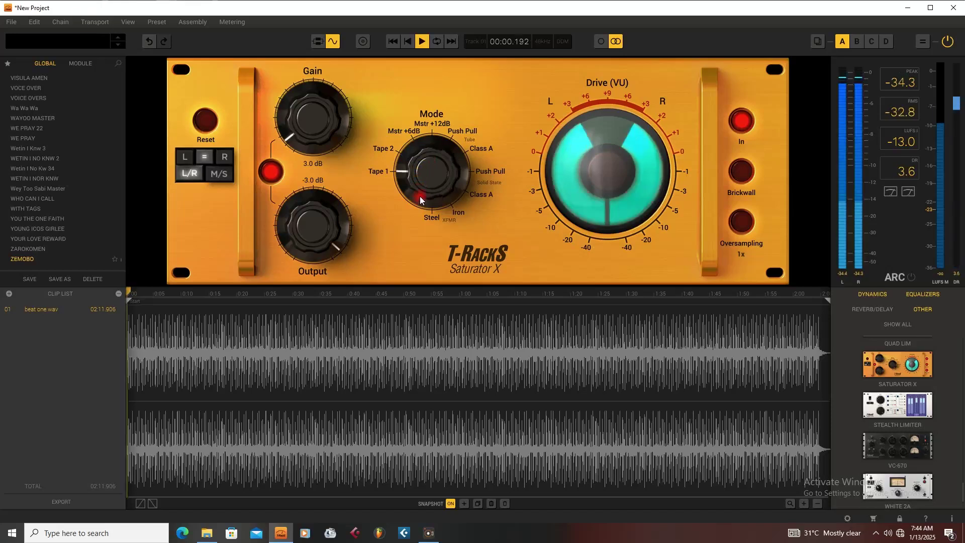
key("space")
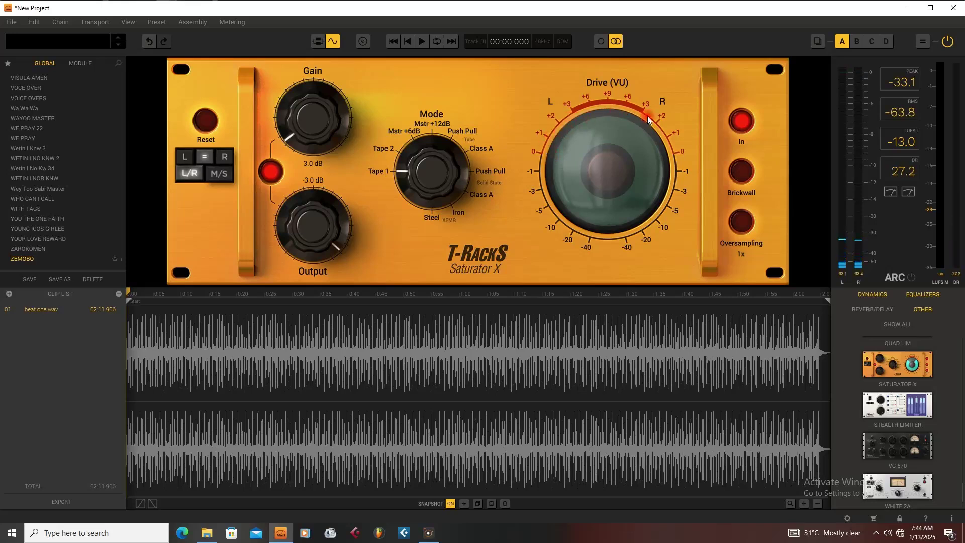
Step: Play the beat through Tape 1 once more, stop playback, and set the Saturator X Mode to Mstr +6dB
key("space")
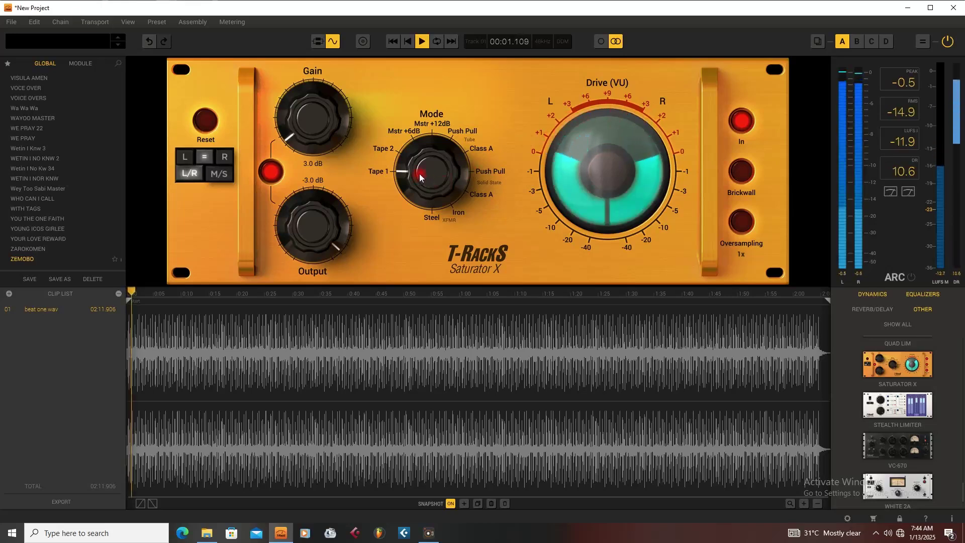
key("space")
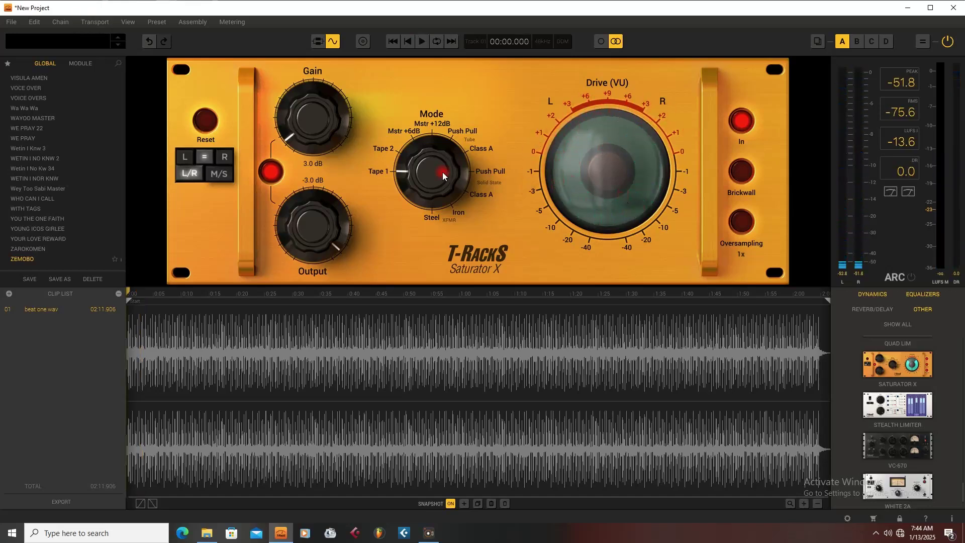
left_click_drag(443, 172, 421, 157)
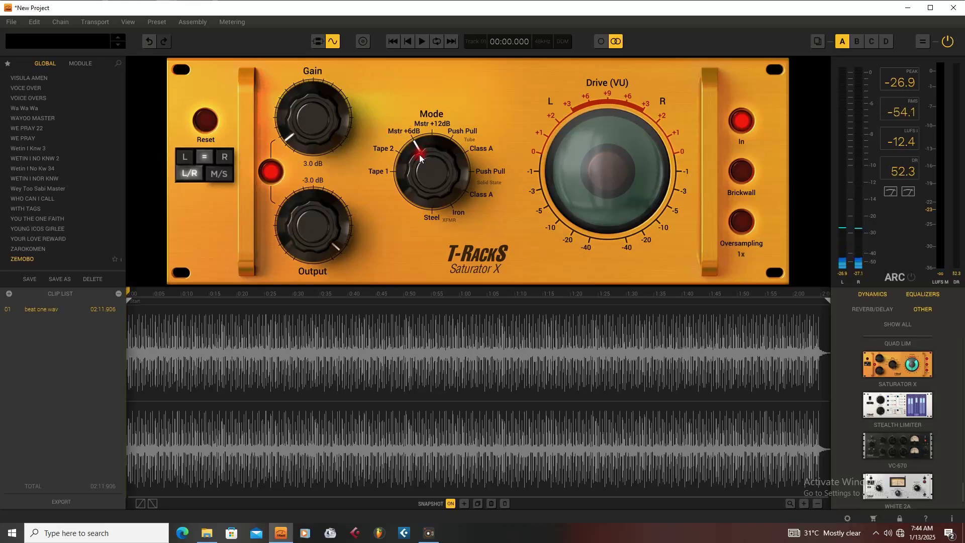
Step: Audition the opening of the beat twice through Saturator X in Mstr +6dB mode and examine the Drive meter
key("space")
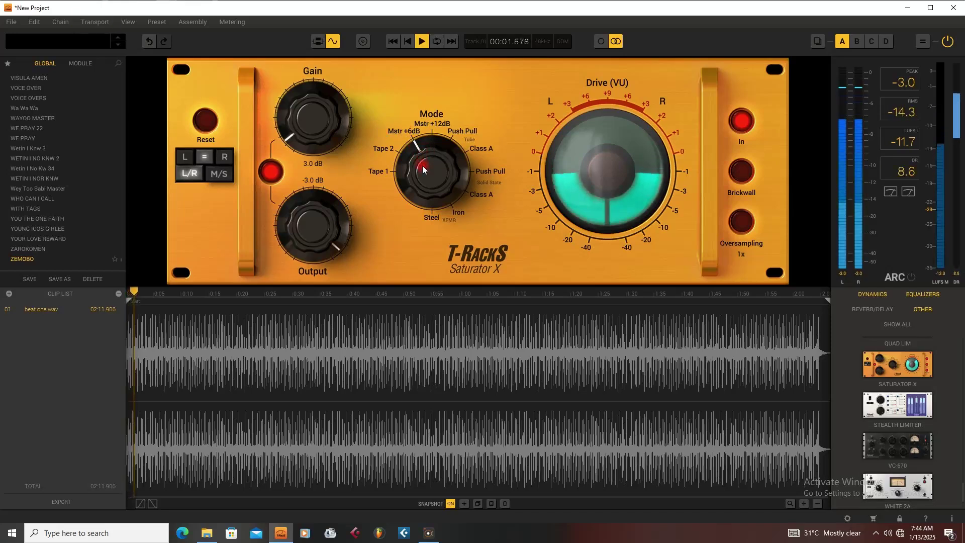
key("space")
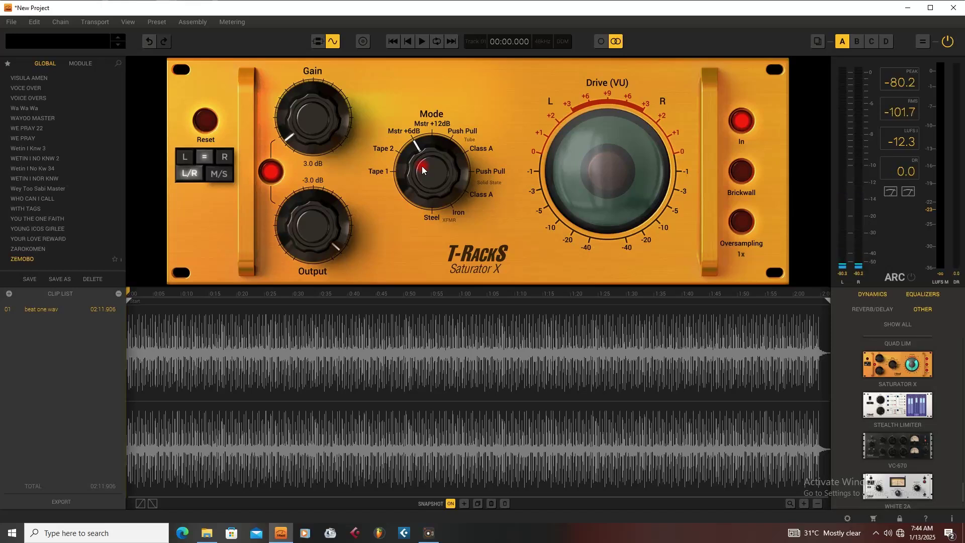
key("space")
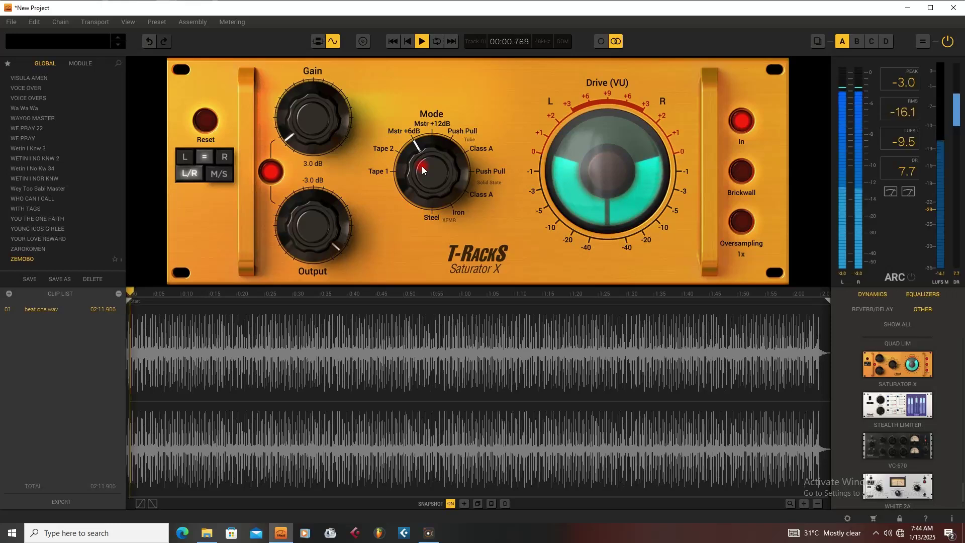
key("space")
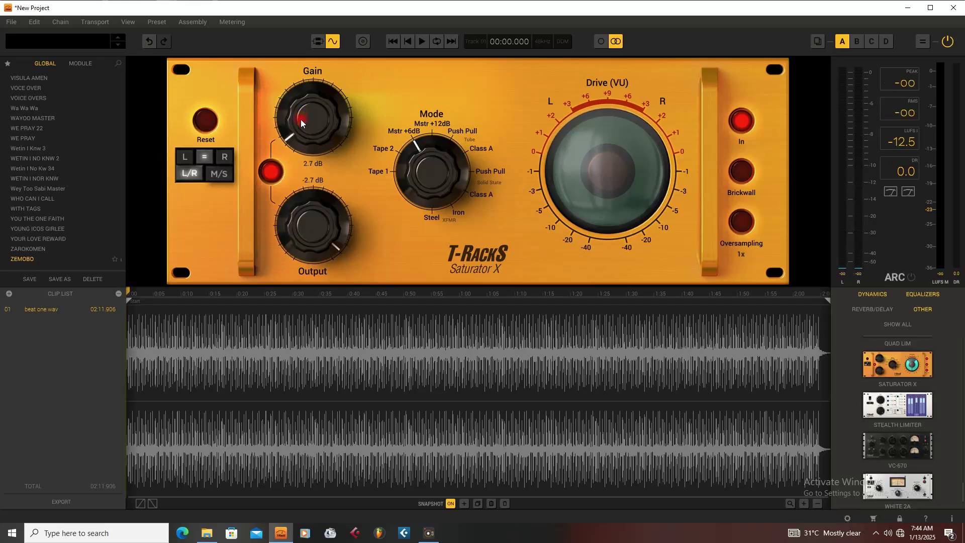
Step: Play the beat while trying Saturator X Gain at 2.1 dB, and settle on 2.5 dB with the linked Output at -2.5 dB
key("space")
left_click_drag(302, 122, 306, 128)
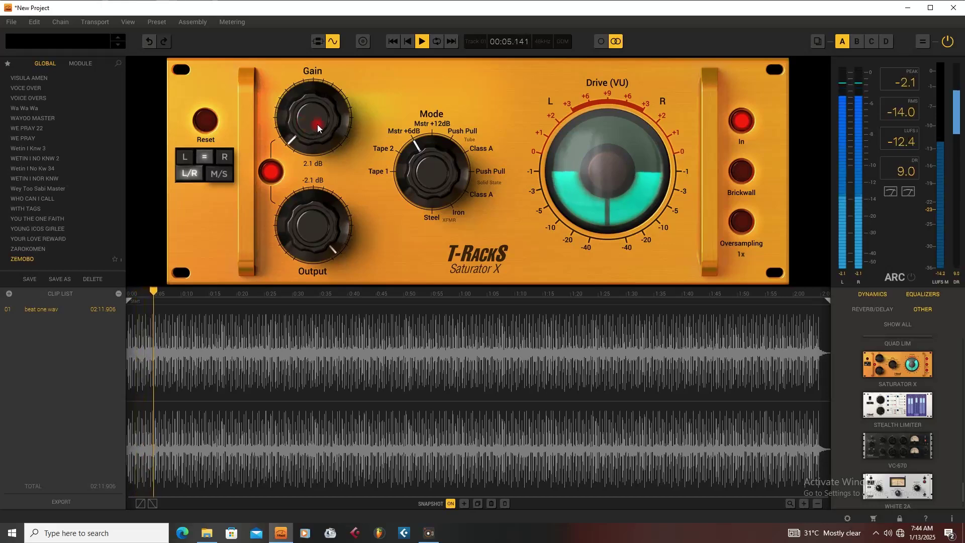
key("space")
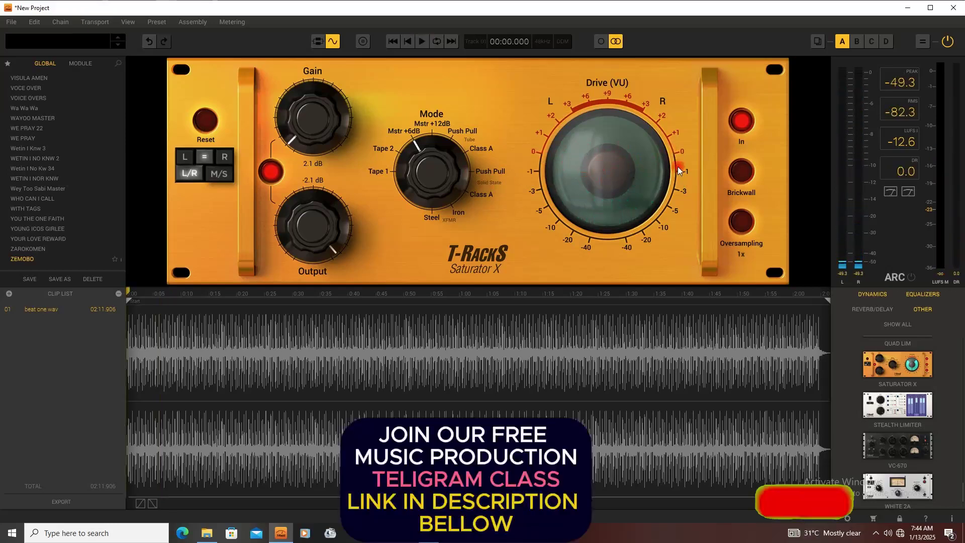
key("space")
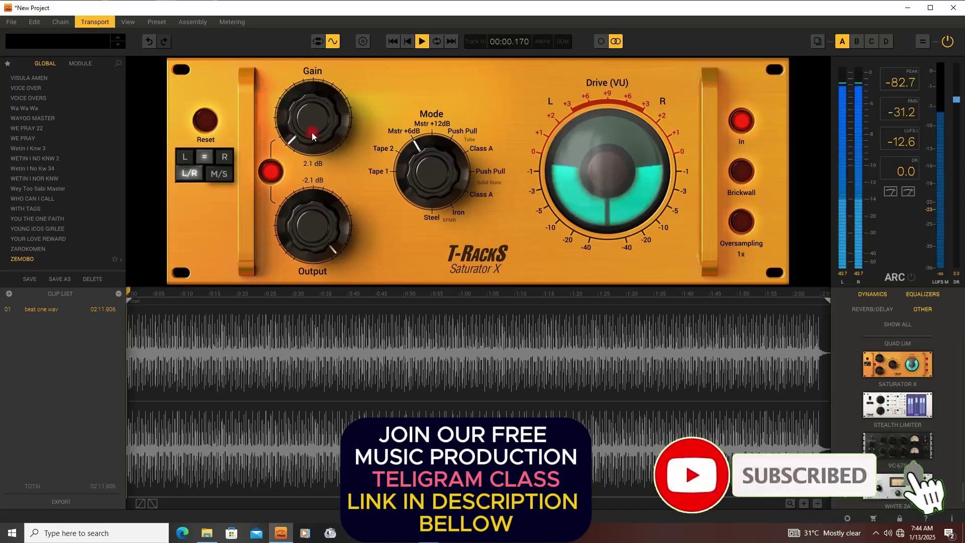
left_click_drag(304, 122, 305, 122)
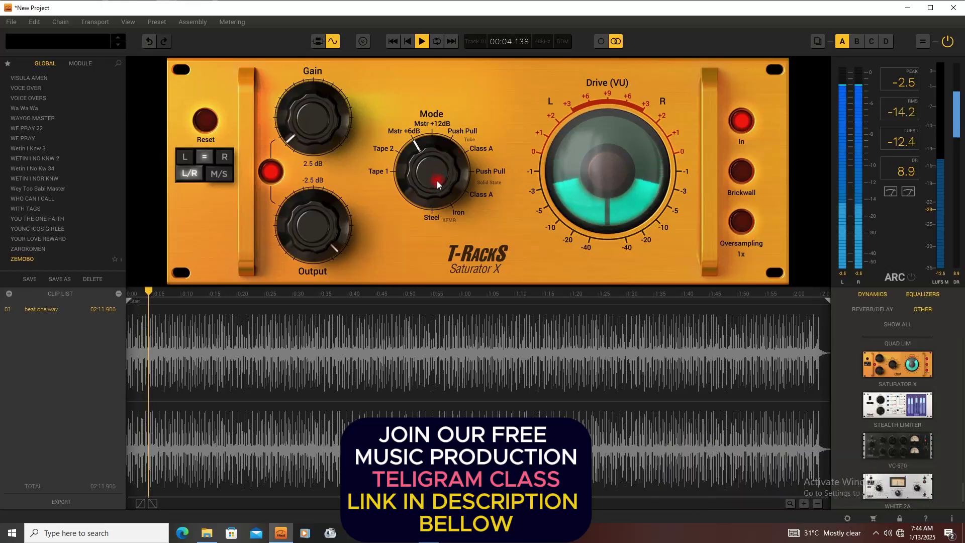
key("space")
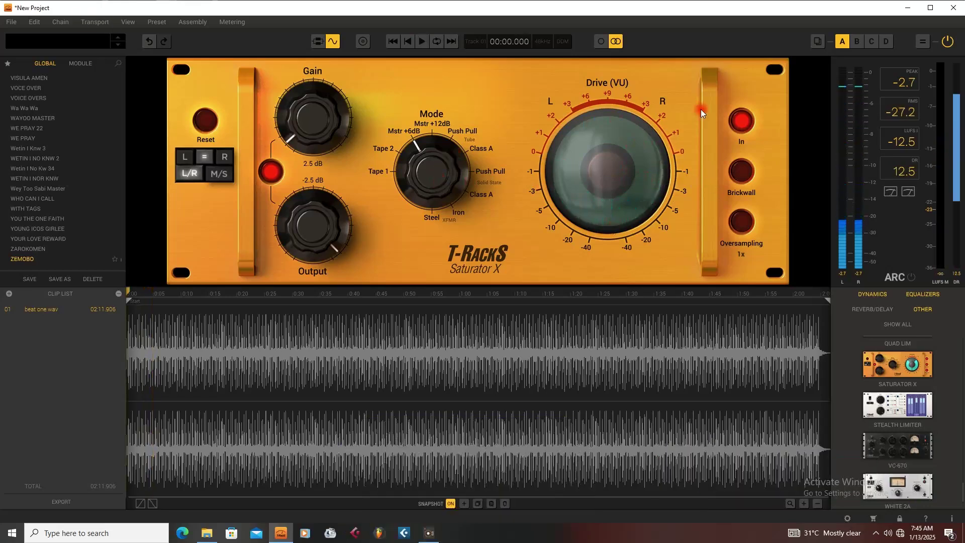
Step: Compare the beat's opening with Saturator X switched out and switched back in
left_click(743, 121)
key("space")
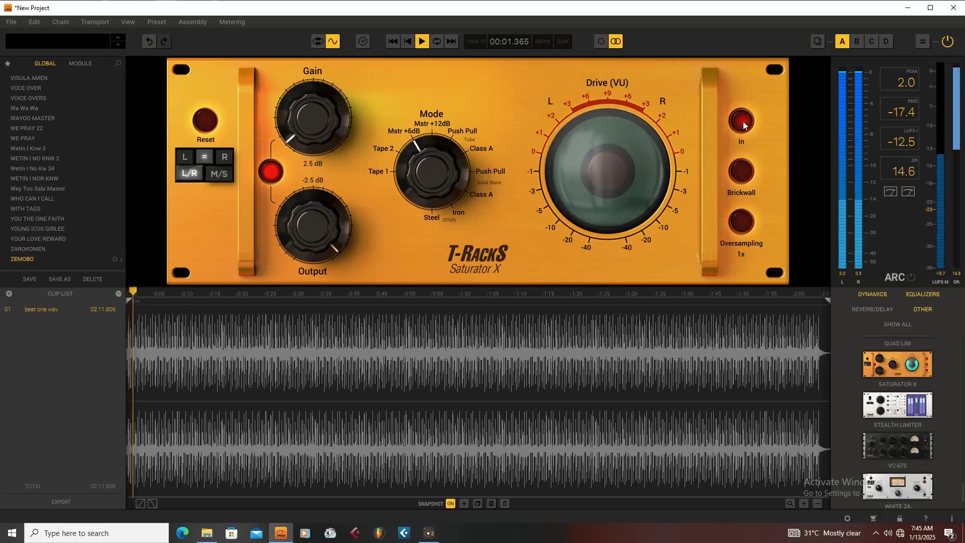
key("space")
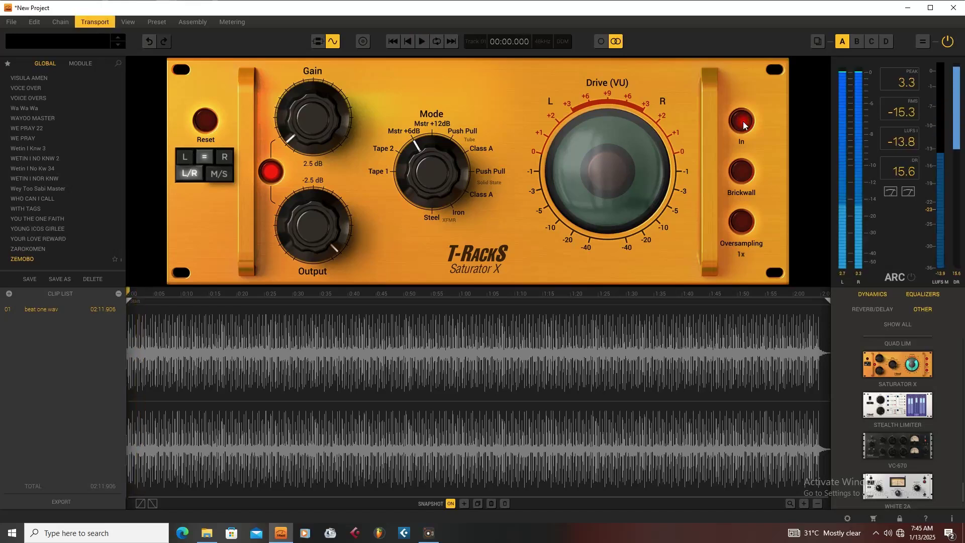
left_click(743, 122)
key("space")
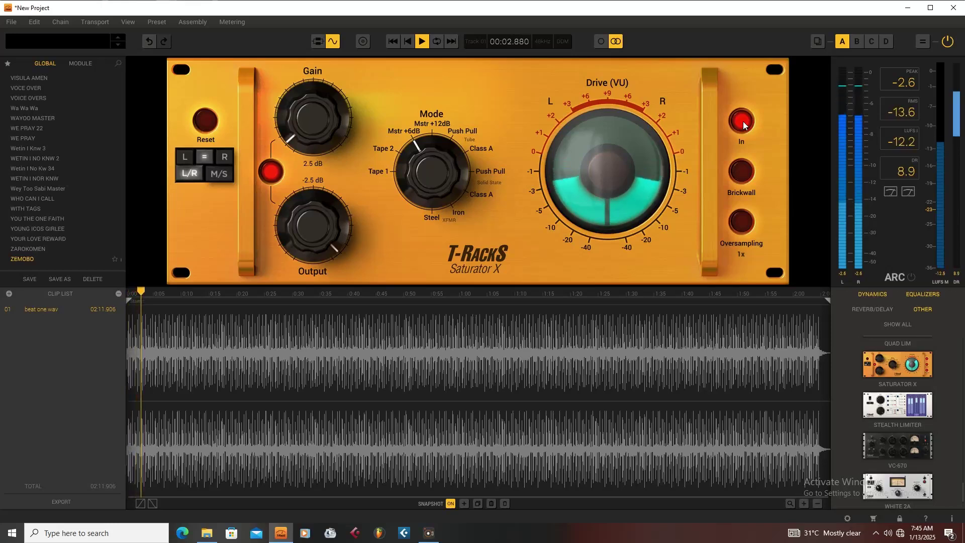
key("space")
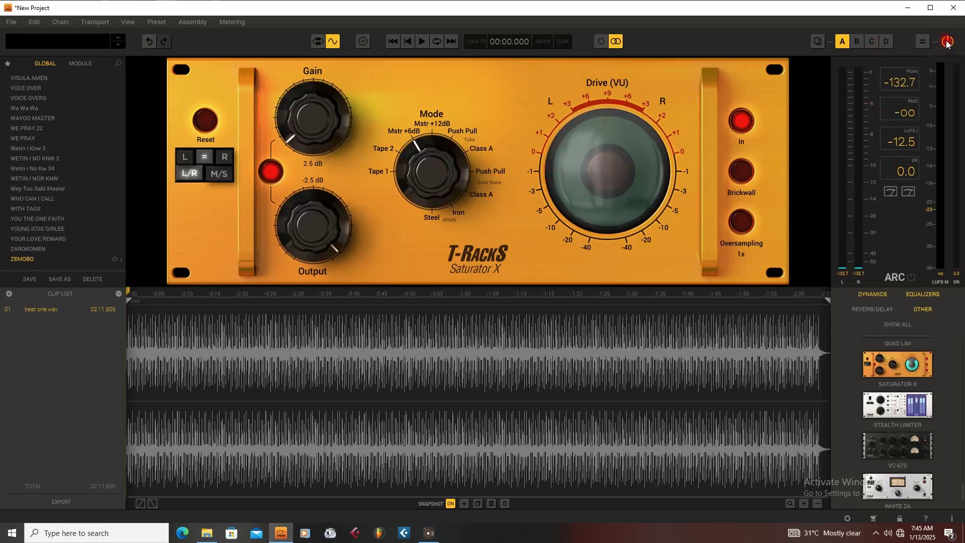
Step: Show the processor chain and compare the beat with all processing disabled and enabled
left_click(318, 41)
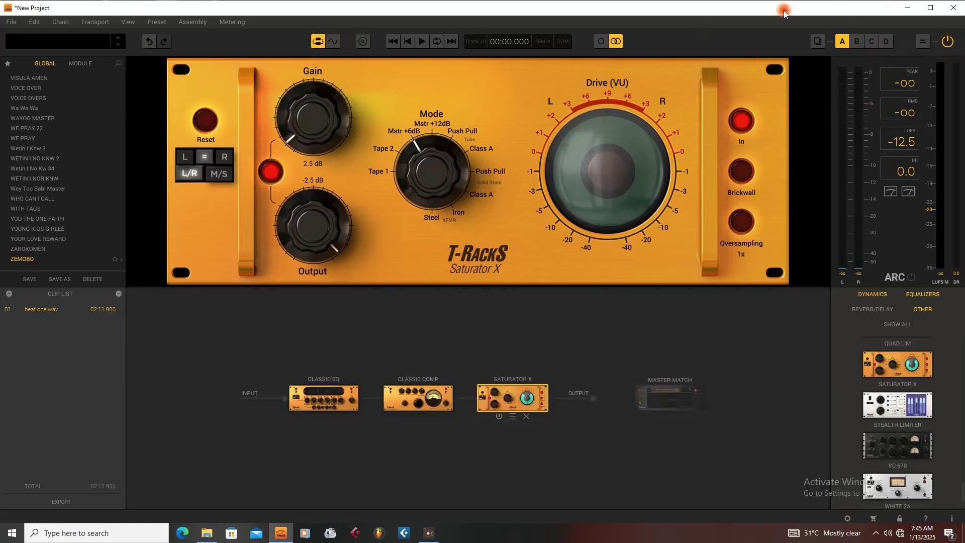
left_click(948, 42)
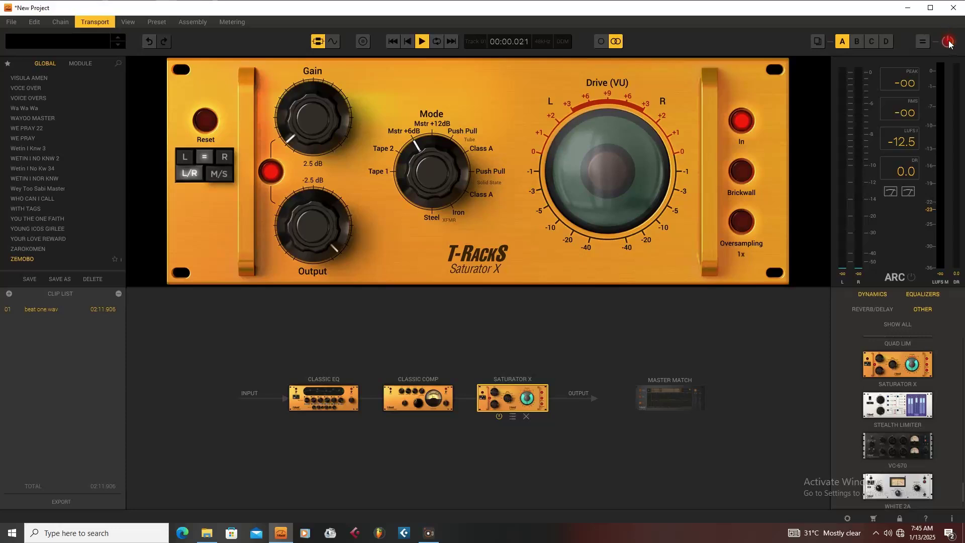
key("space")
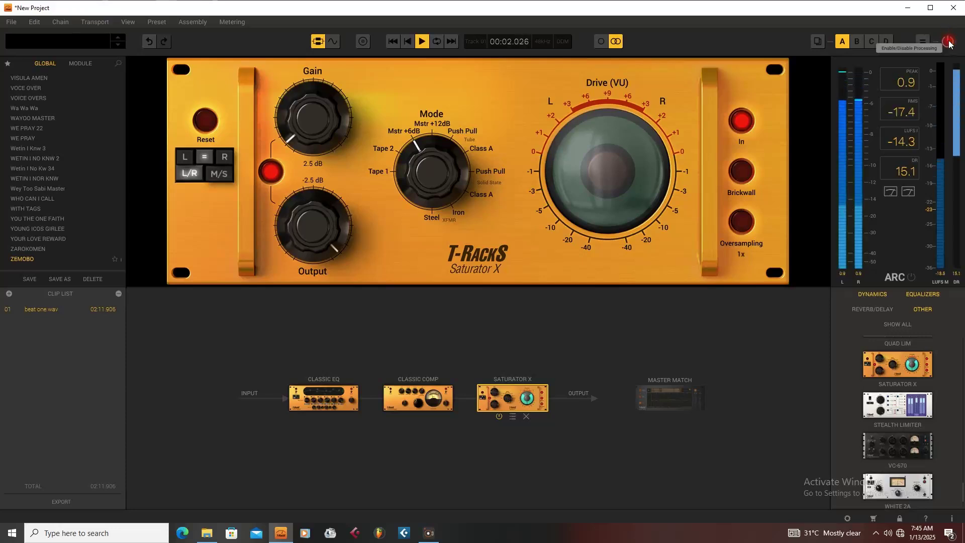
key("space")
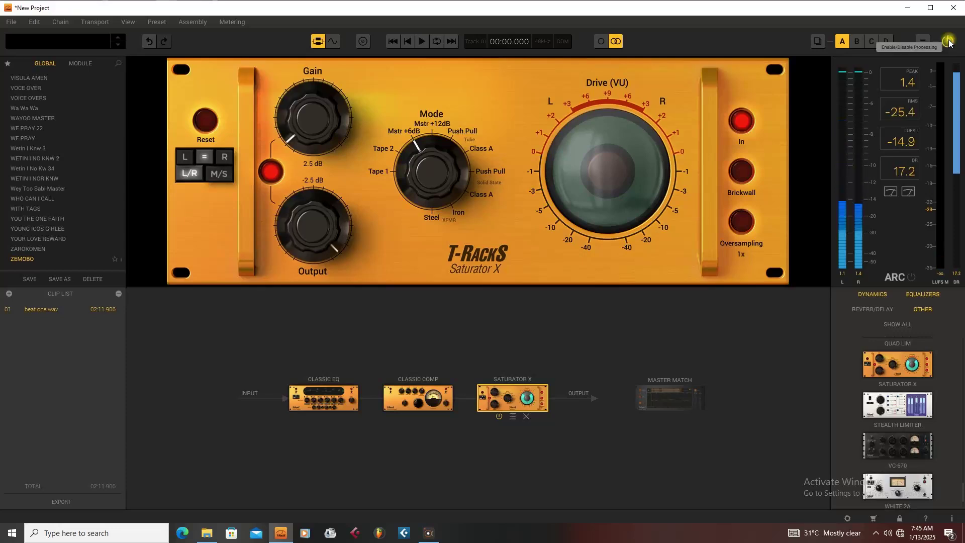
key("space")
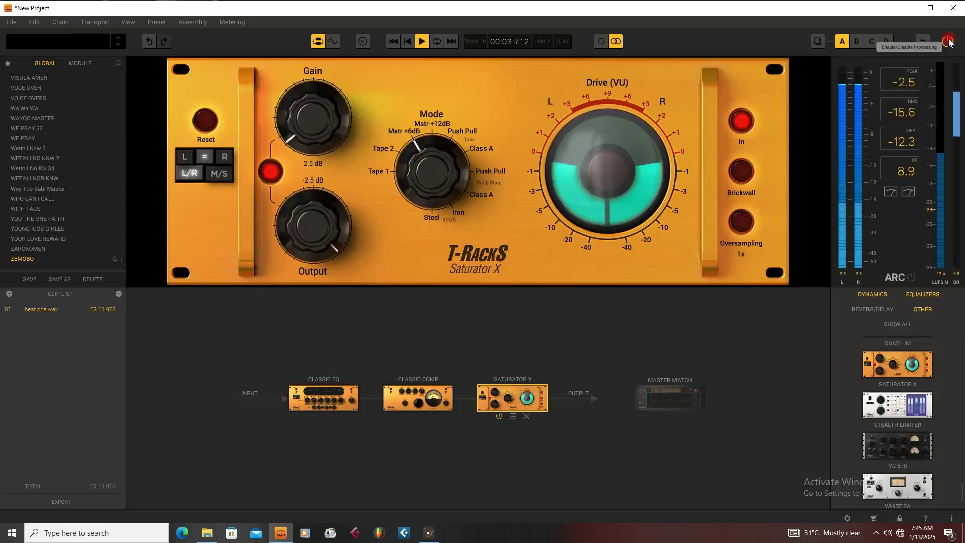
key("space")
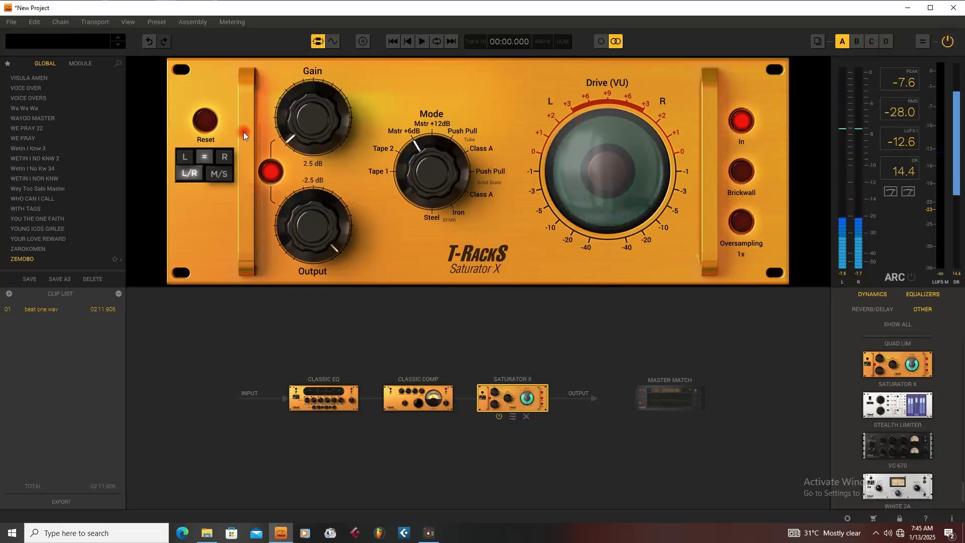
Step: Review the settings of the Classic EQ, Classic Comp and Saturator X modules in the chain
left_click(331, 42)
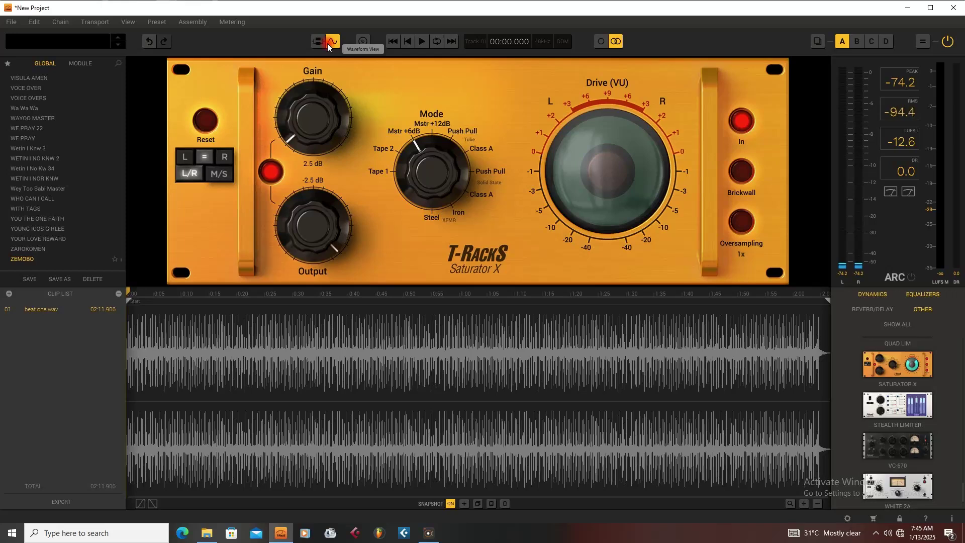
left_click(318, 43)
left_click(317, 394)
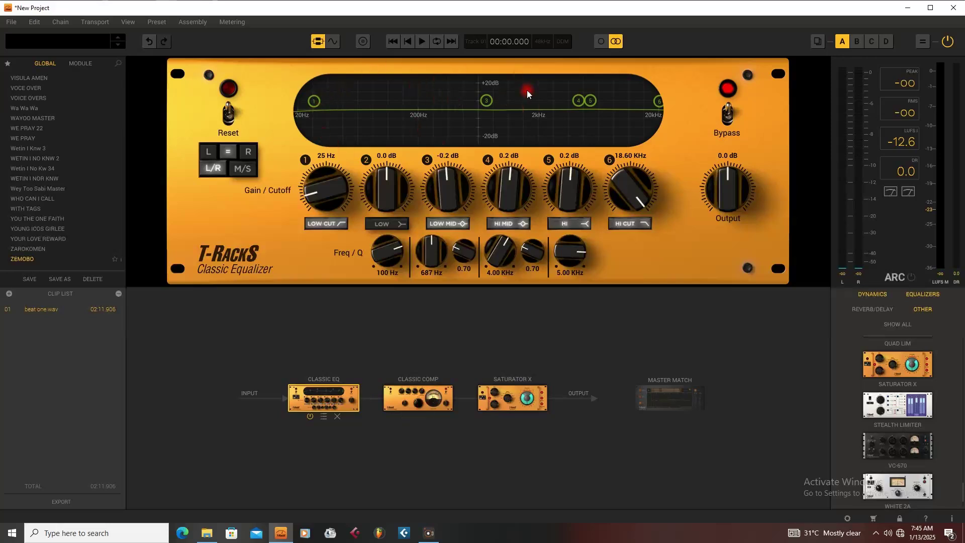
left_click(427, 385)
left_click(298, 393)
left_click(451, 394)
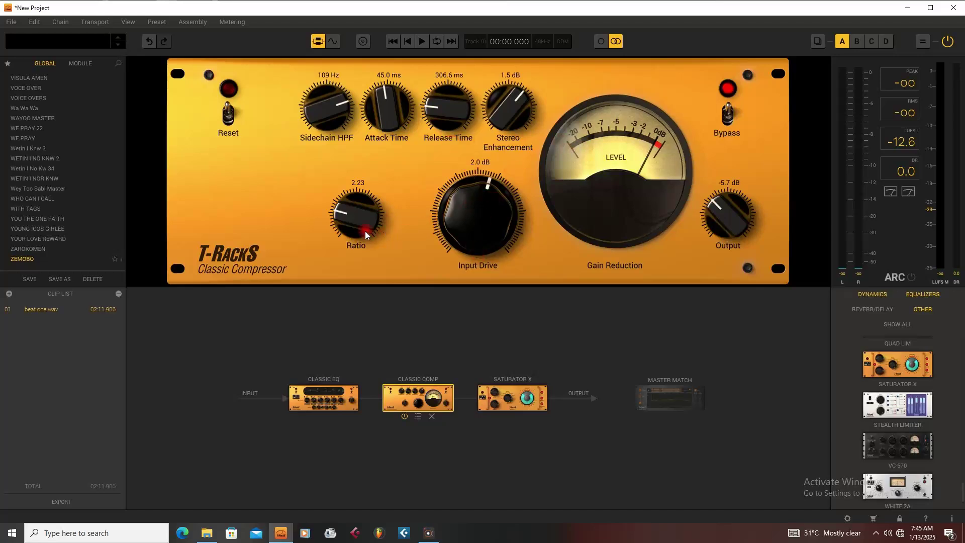
left_click(515, 392)
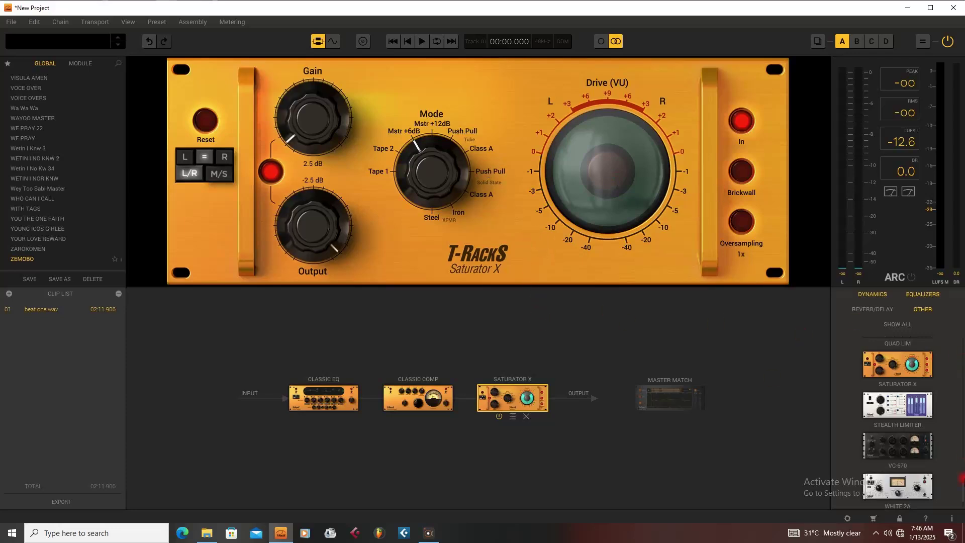
Step: Add a Stealth Limiter to the chain after Saturator X and raise its Input to 5.7 dB
left_click_drag(890, 402, 560, 398)
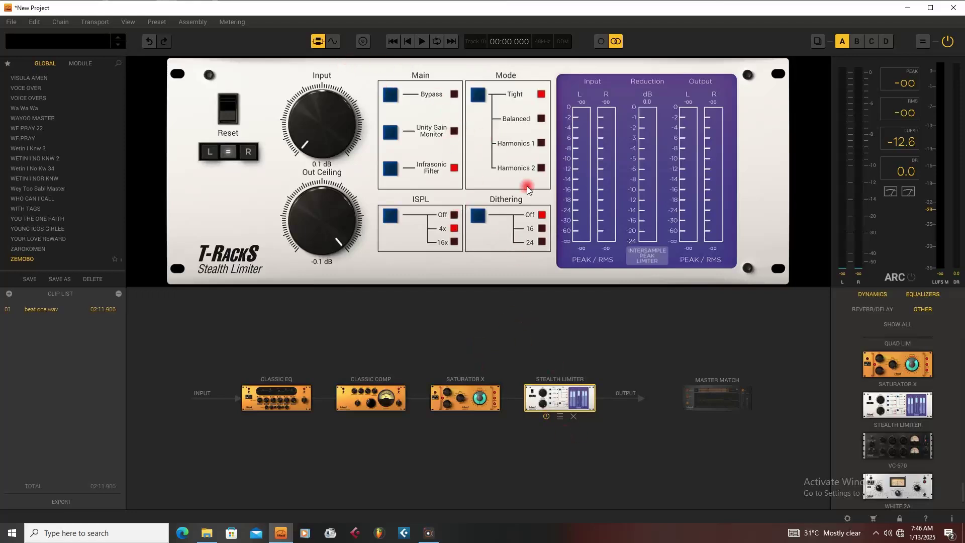
left_click_drag(315, 135, 301, 81)
left_click_drag(317, 132, 315, 129)
Step: Try the Stealth Limiter's Bypass and Unity Gain Monitor switches, turning each one back off
left_click(505, 118)
left_click(394, 96)
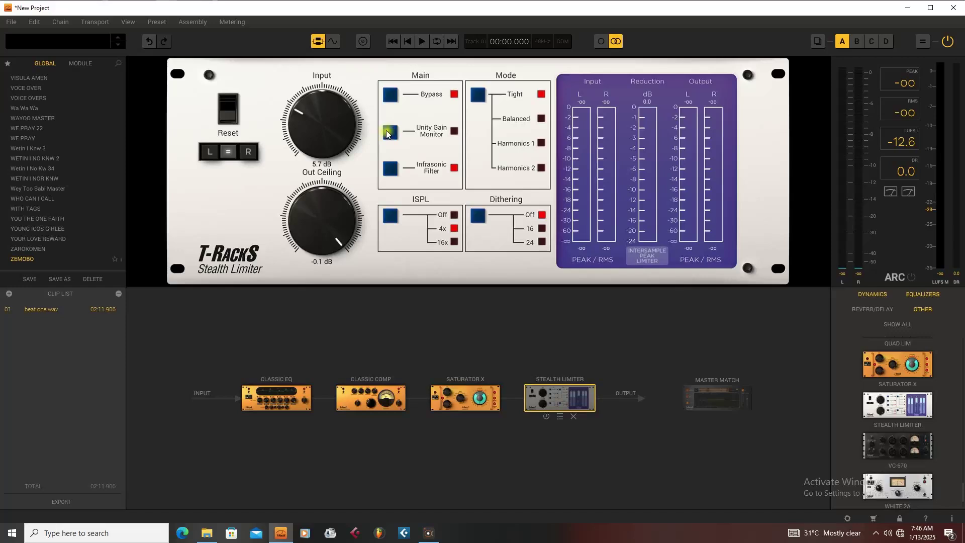
left_click(391, 95)
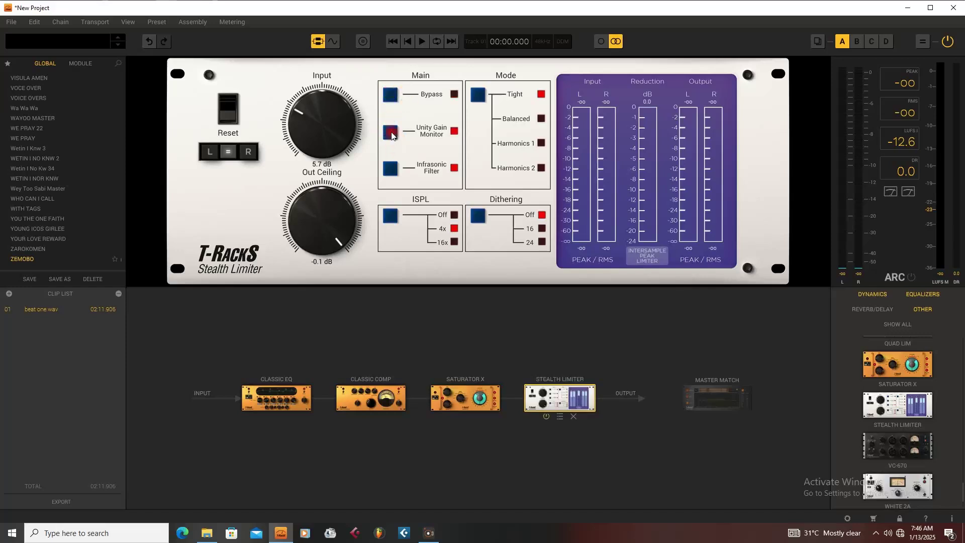
left_click(390, 134)
Step: Turn off the limiter's Infrasonic Filter, set ISPL to 16x and set Dithering to 24
left_click(390, 169)
left_click(391, 218)
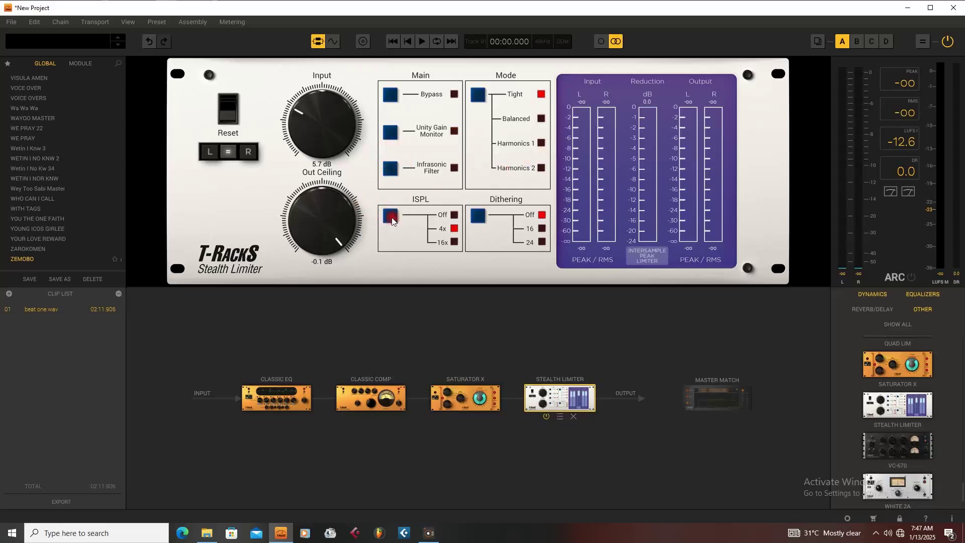
left_click(478, 218)
left_click(480, 216)
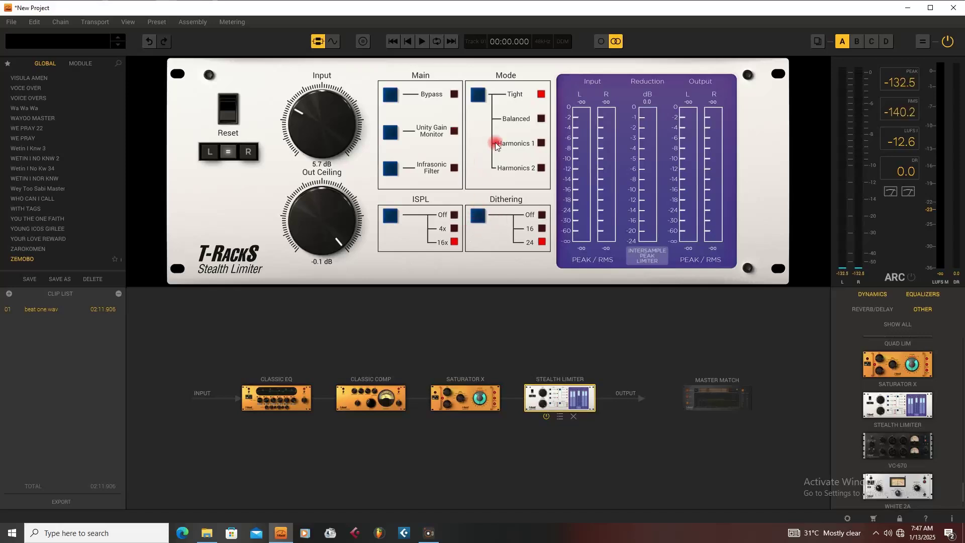
Step: Cycle the limiter's Mode through Balanced, Harmonics 1 and Harmonics 2, returning to Tight
left_click(478, 95)
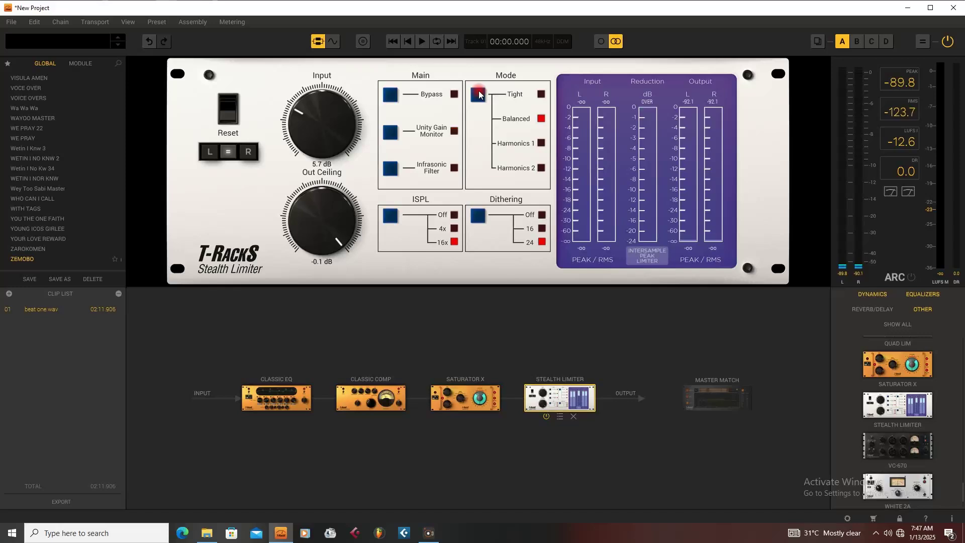
left_click(480, 95)
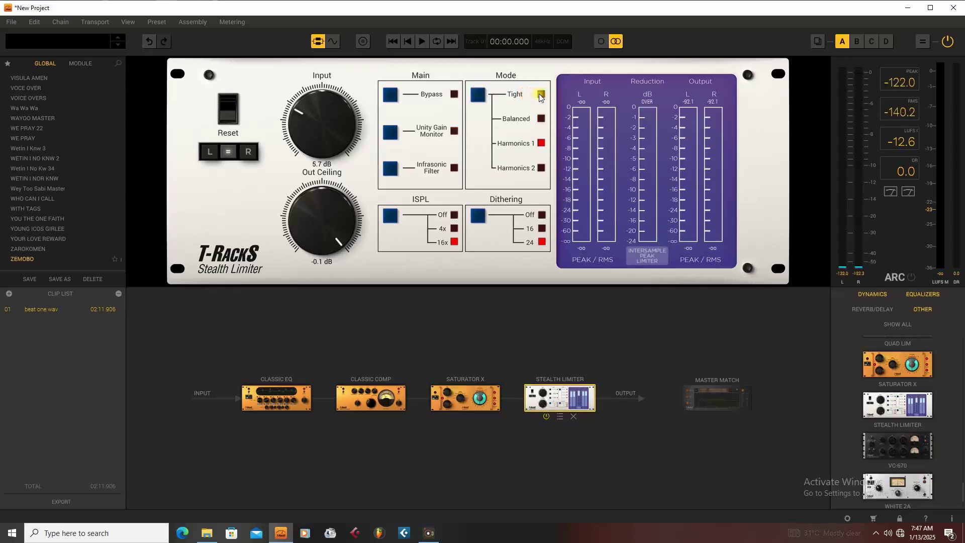
left_click(481, 96)
left_click(481, 96)
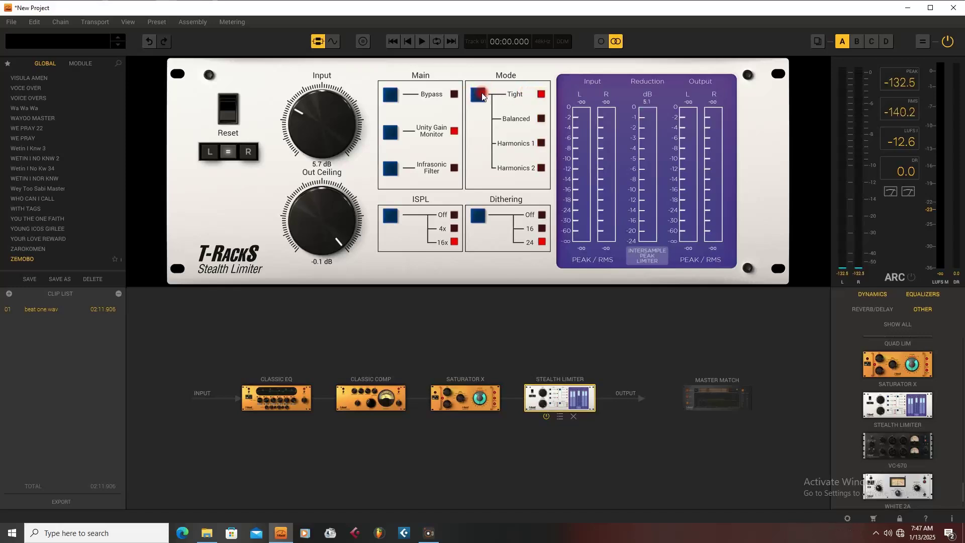
left_click(481, 96)
left_click(481, 96)
left_click(482, 96)
left_click(481, 96)
Step: Play the beat with Unity Gain Monitor off and try the limiter's Input at 11.0 dB
left_click(352, 127)
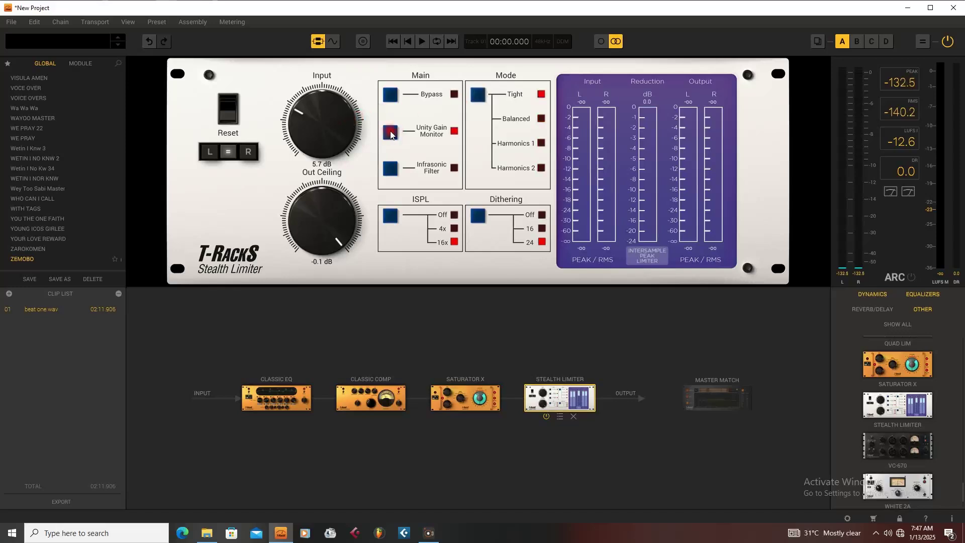
key("space")
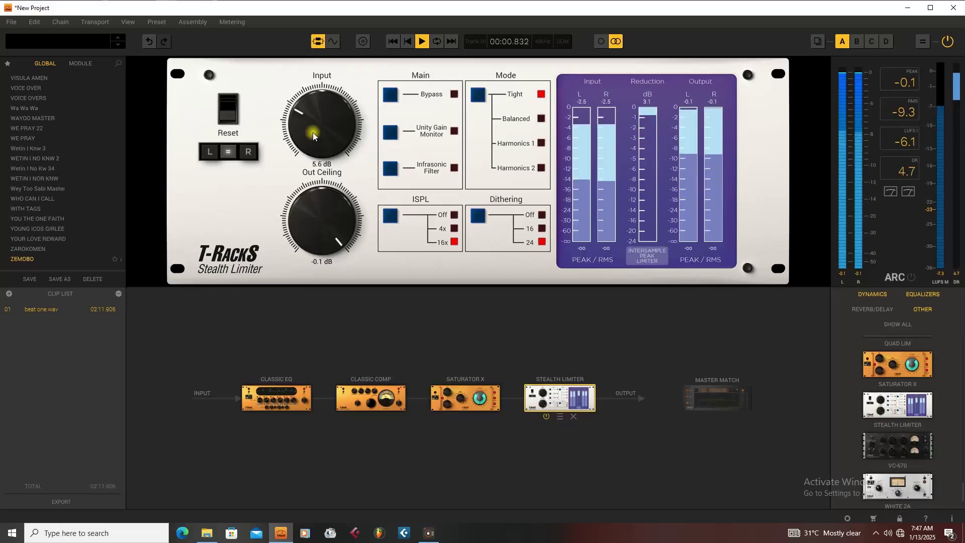
left_click_drag(312, 131, 337, 6)
key("space")
left_click_drag(329, 59, 345, 2)
left_click_drag(355, 62, 425, 125)
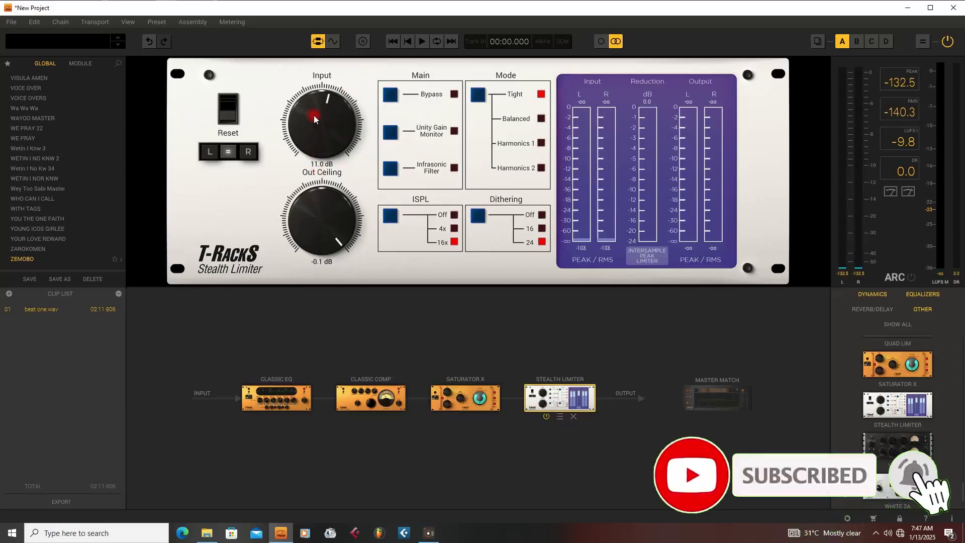
Step: Audition the limiter with Unity Gain Monitor on, turn the monitor off and lower Input to 0.0 dB
left_click(312, 122)
left_click_drag(318, 131, 391, 133)
key("space")
left_click(391, 132)
left_click_drag(320, 140, 332, 284)
key("space")
left_click(312, 134)
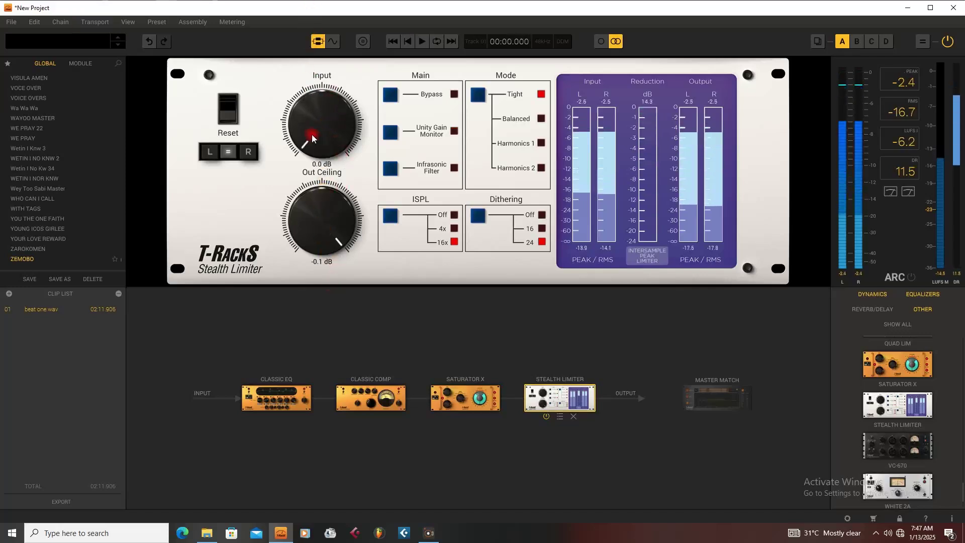
Step: Play the beat with Unity Gain Monitor on and try the limiter's Input at 20.0 dB
key("space")
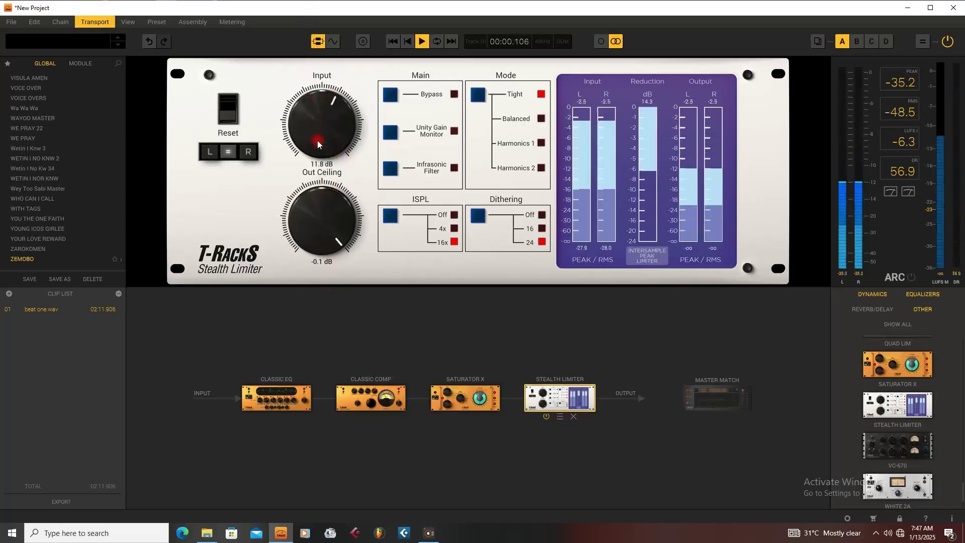
left_click_drag(318, 140, 311, 48)
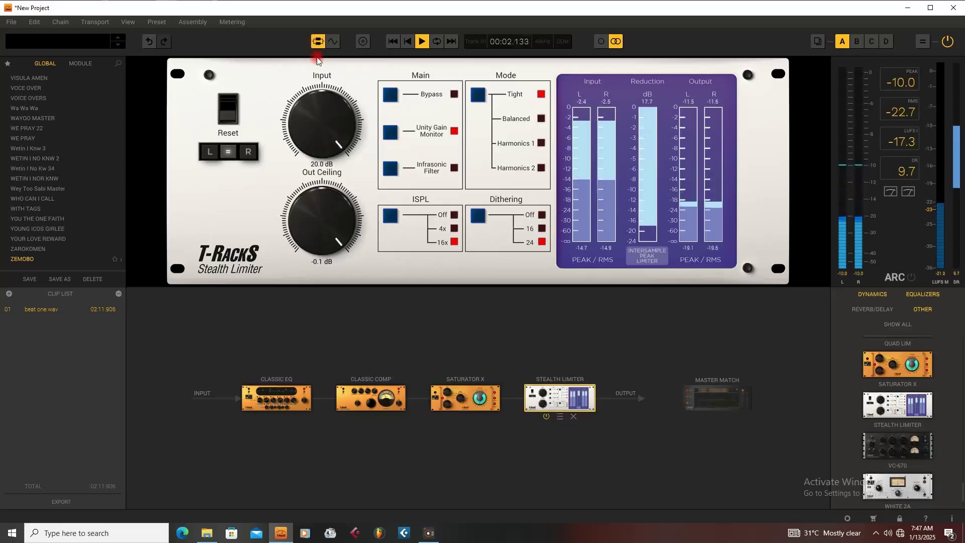
key("space")
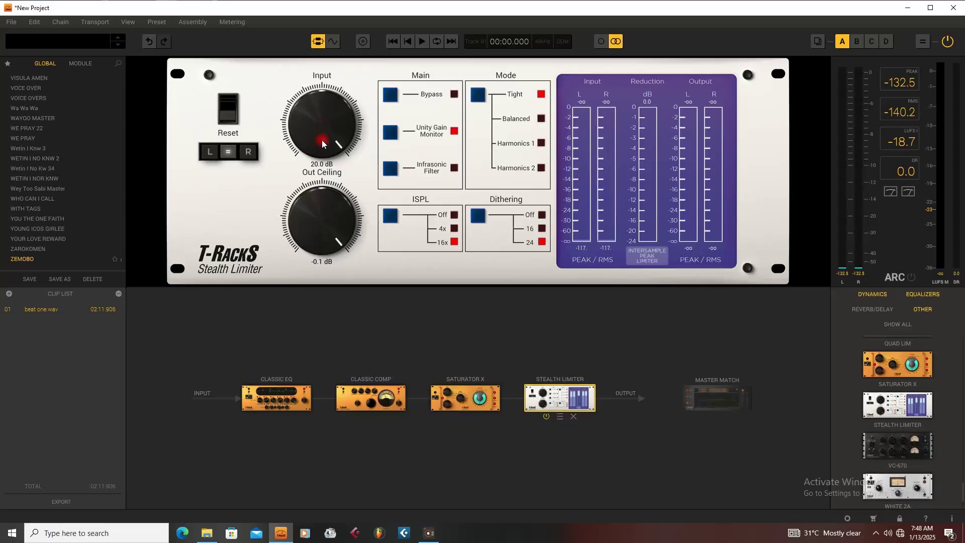
key("space")
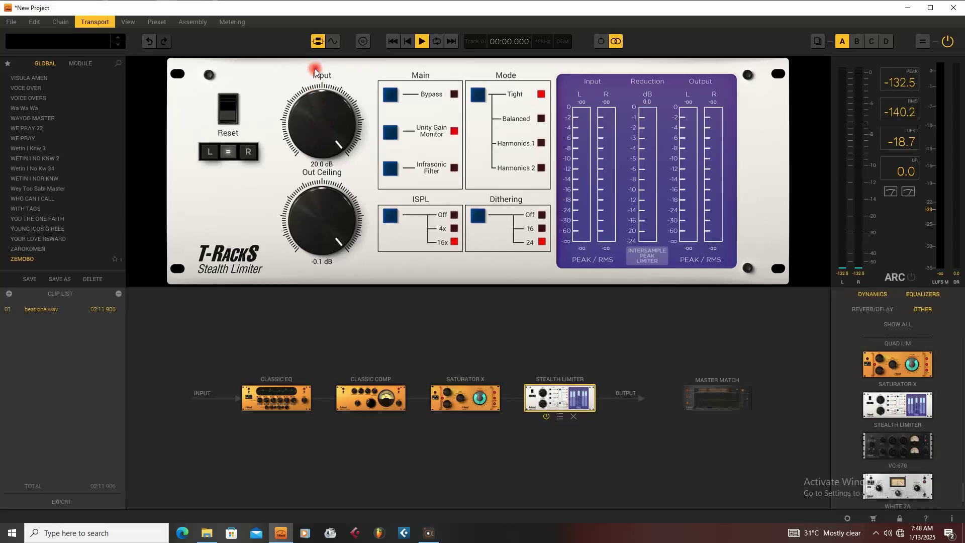
key("space")
Step: Lower the limiter's Input in stages to 5.6 dB, auditioning the beat along the way
left_click_drag(332, 92, 318, 139)
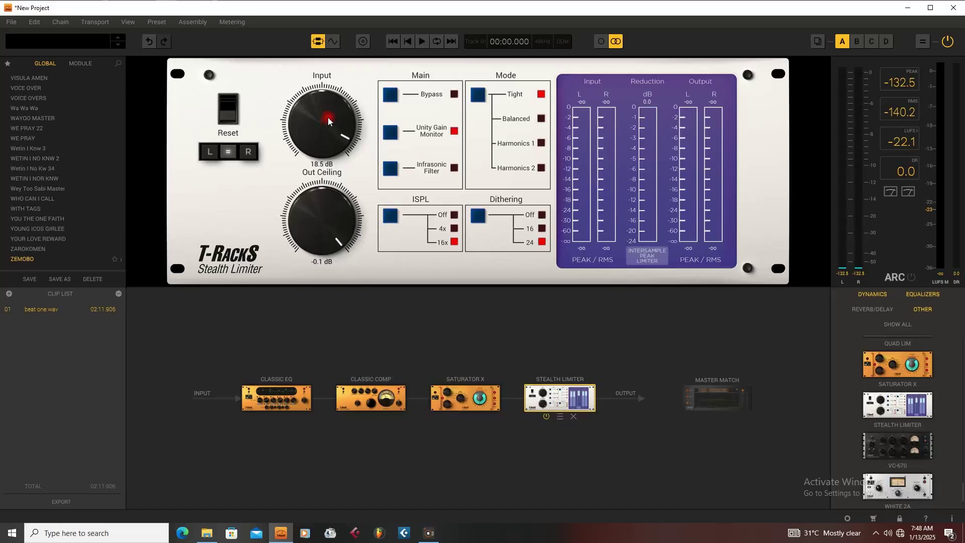
key("space")
left_click_drag(324, 122, 328, 138)
key("space")
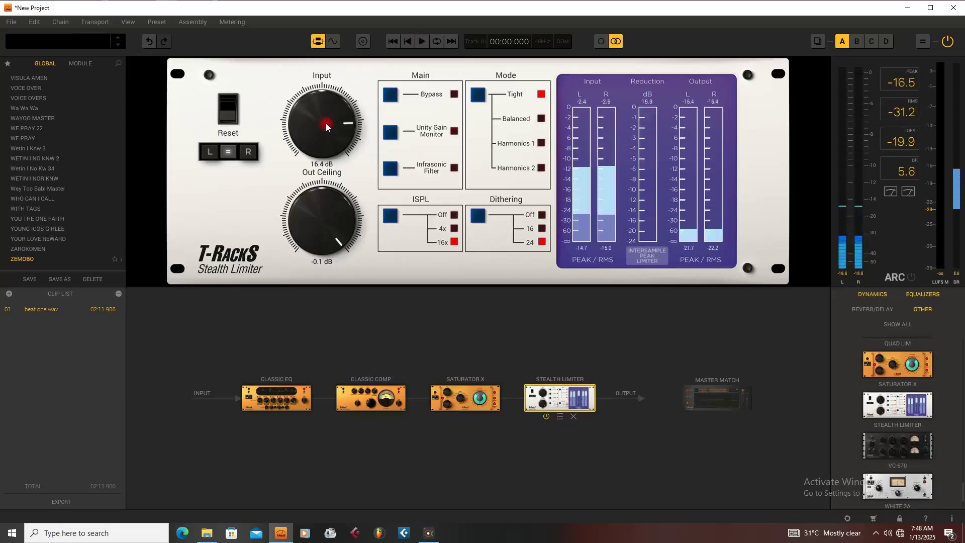
key("space")
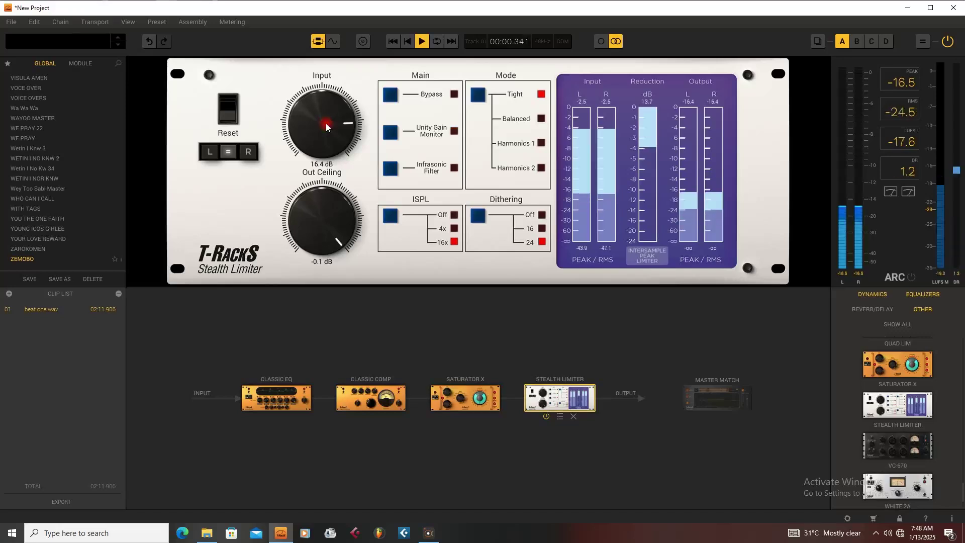
left_click_drag(326, 123, 328, 161)
left_click_drag(313, 127, 313, 125)
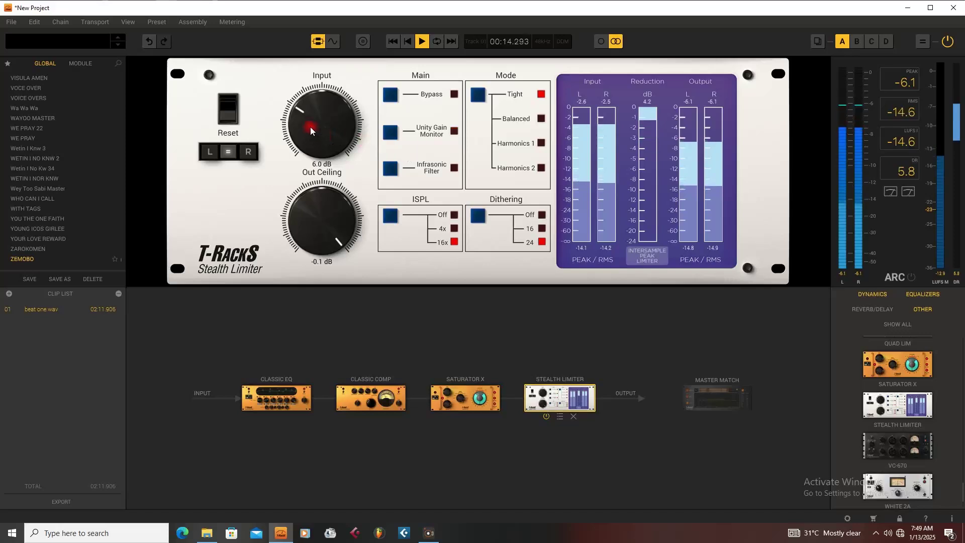
left_click_drag(312, 124, 312, 128)
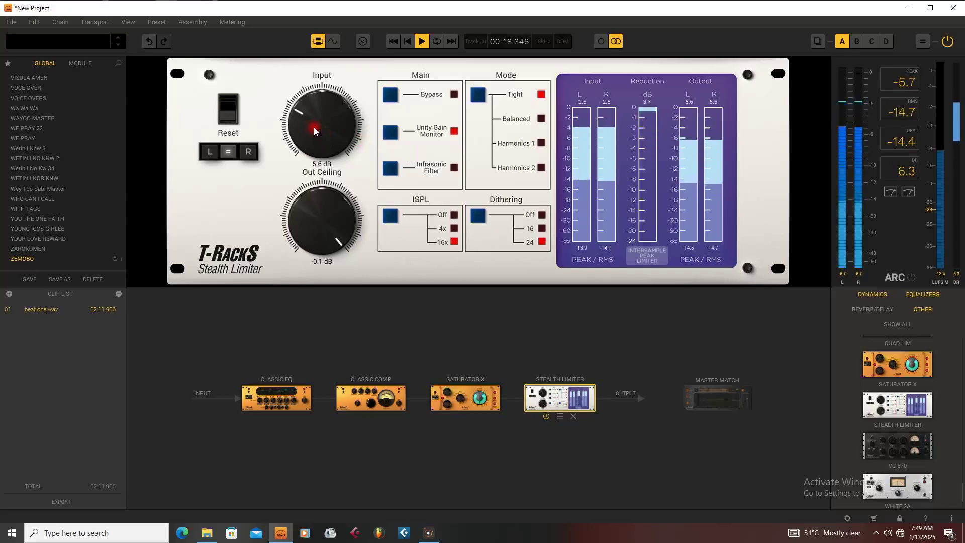
key("space")
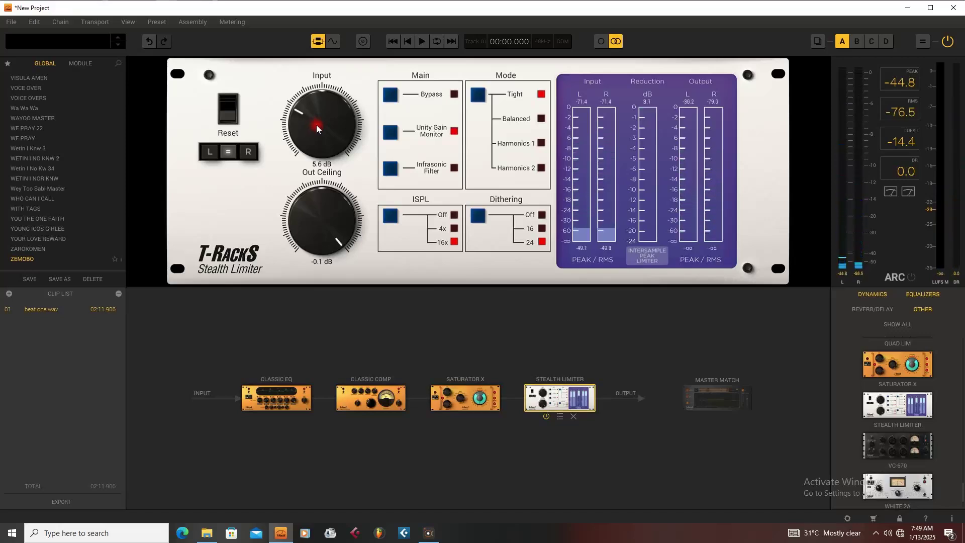
Step: Audition the beat while watching the gain reduction and fine-tune the limiter's Input to 5.8 dB
left_click(391, 131)
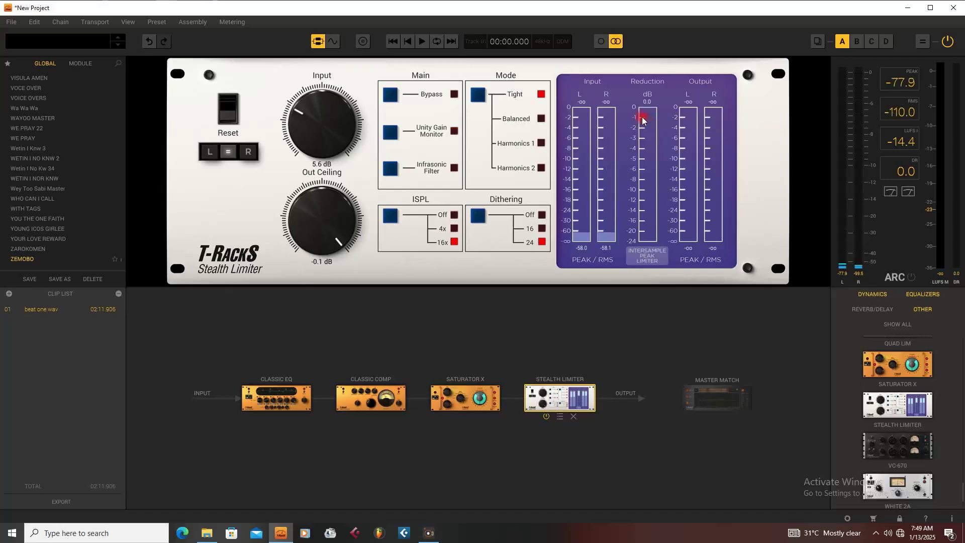
key("space")
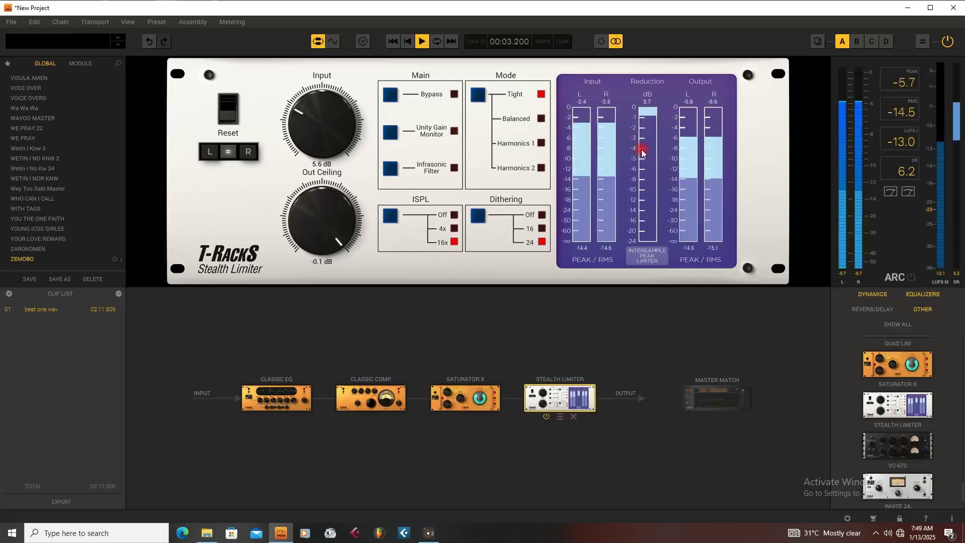
key("space")
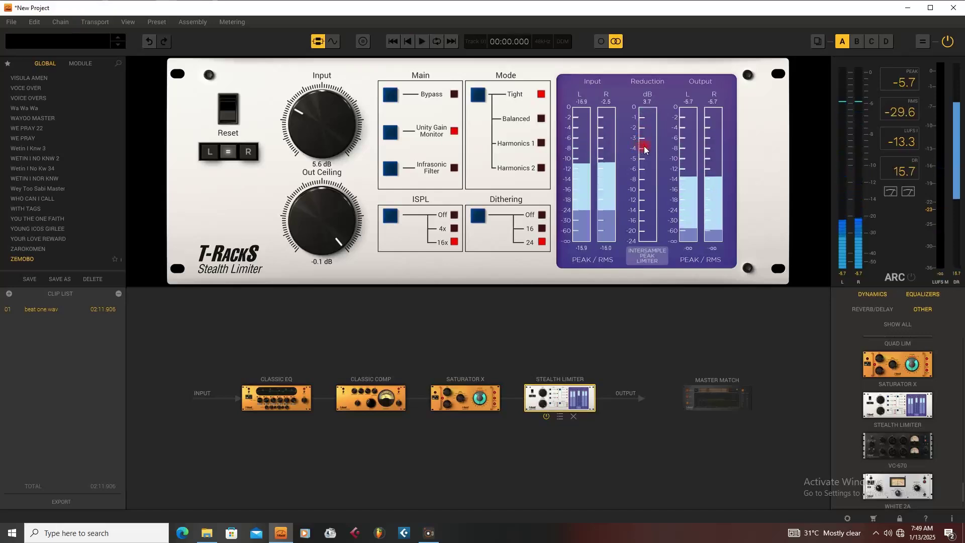
key("space")
left_click_drag(310, 122, 312, 122)
key("space")
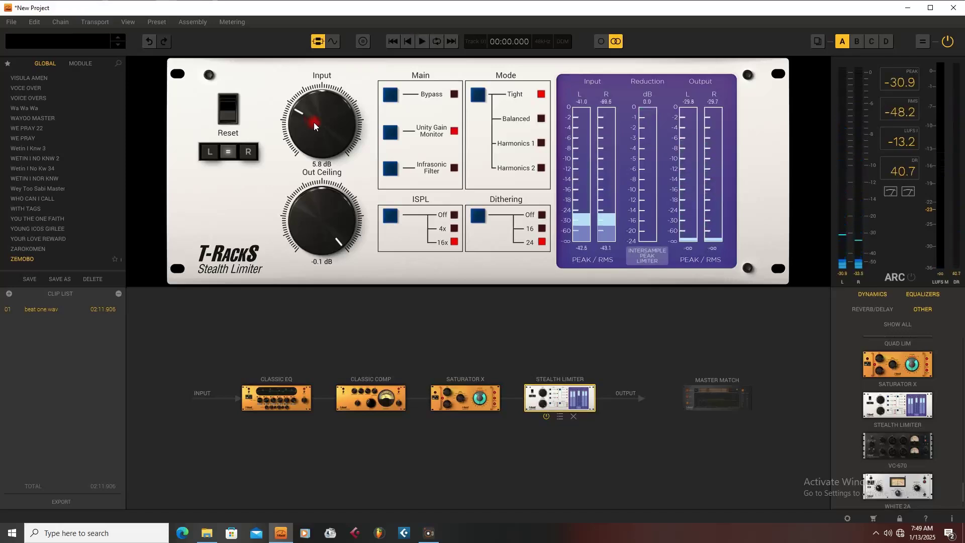
key("space")
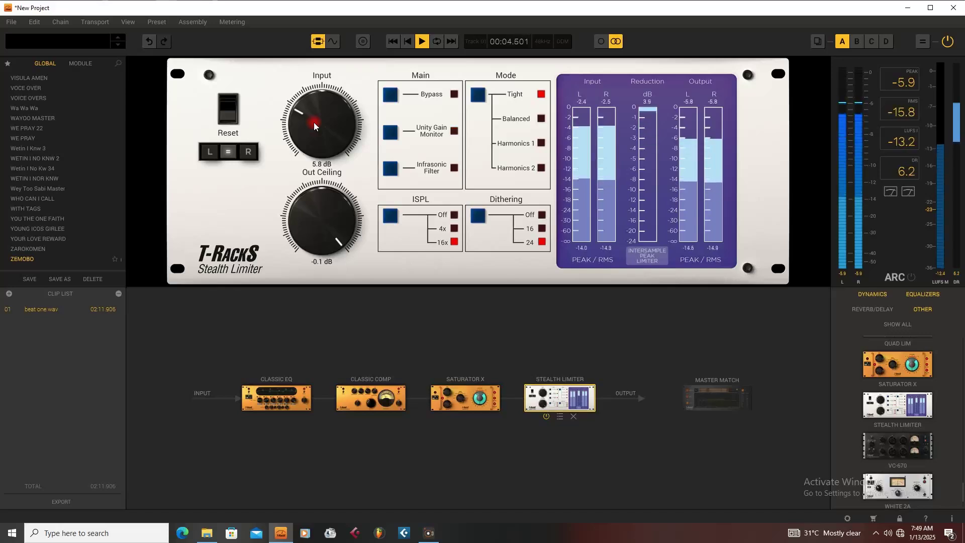
key("space")
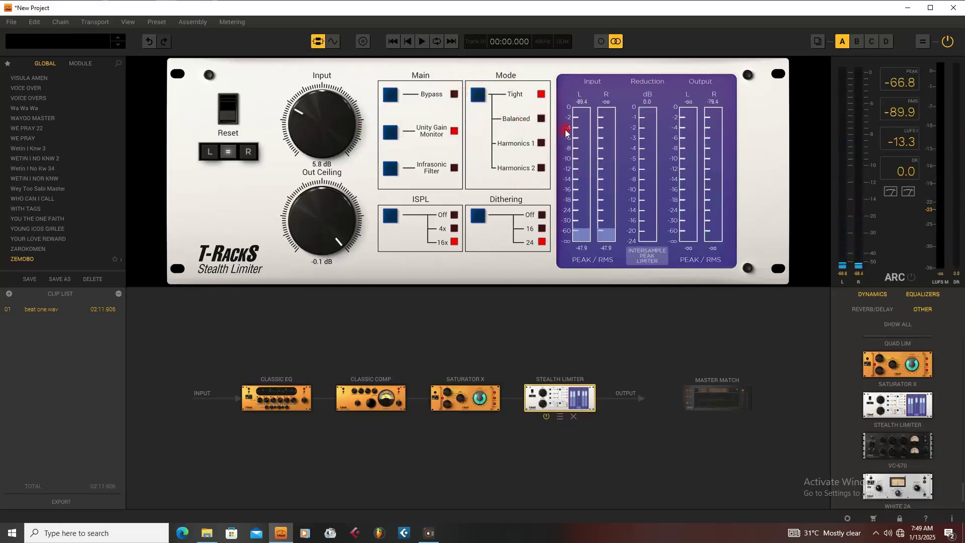
Step: Compare the limiter's modes while the beat plays and settle on Harmonics 1
left_click(478, 96)
key("space")
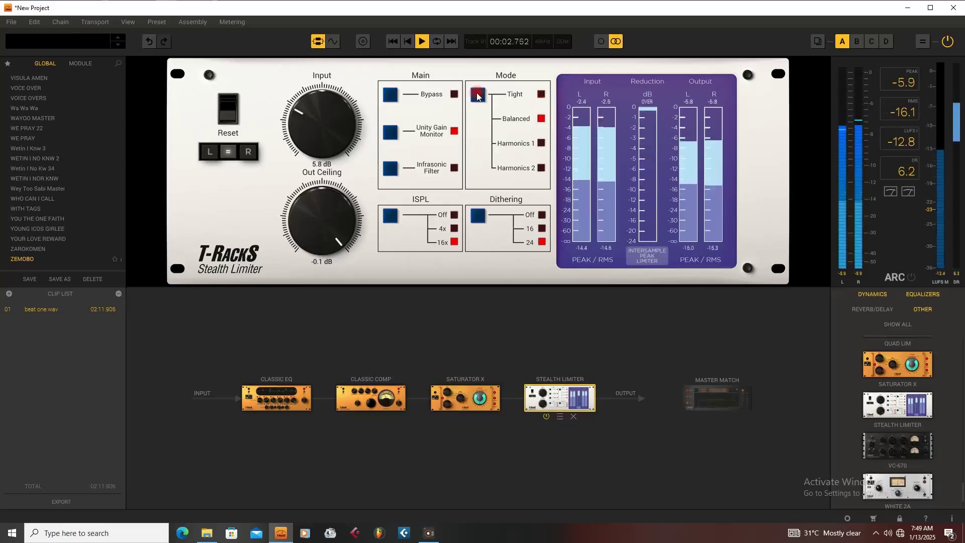
left_click(477, 96)
left_click(477, 97)
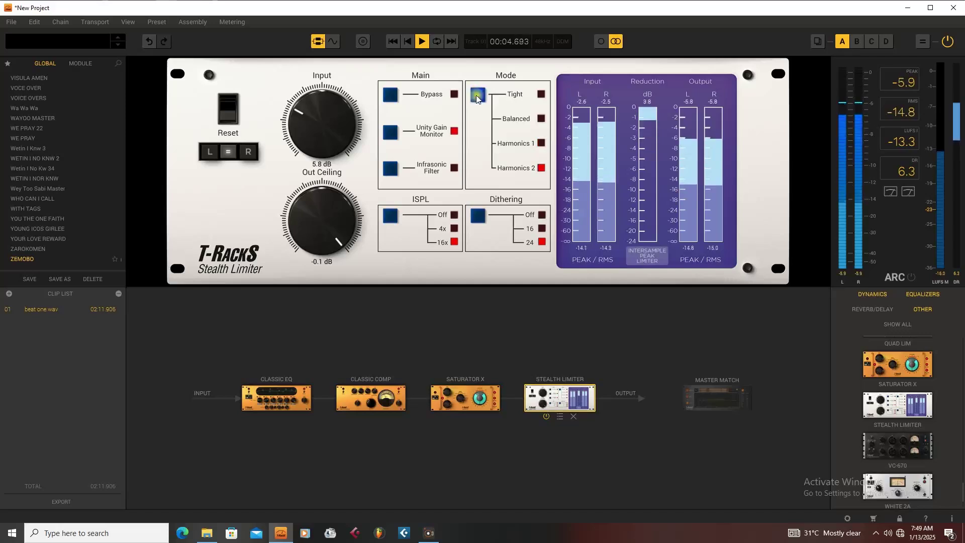
left_click(477, 97)
left_click(478, 98)
left_click(476, 97)
left_click(477, 97)
left_click(477, 97)
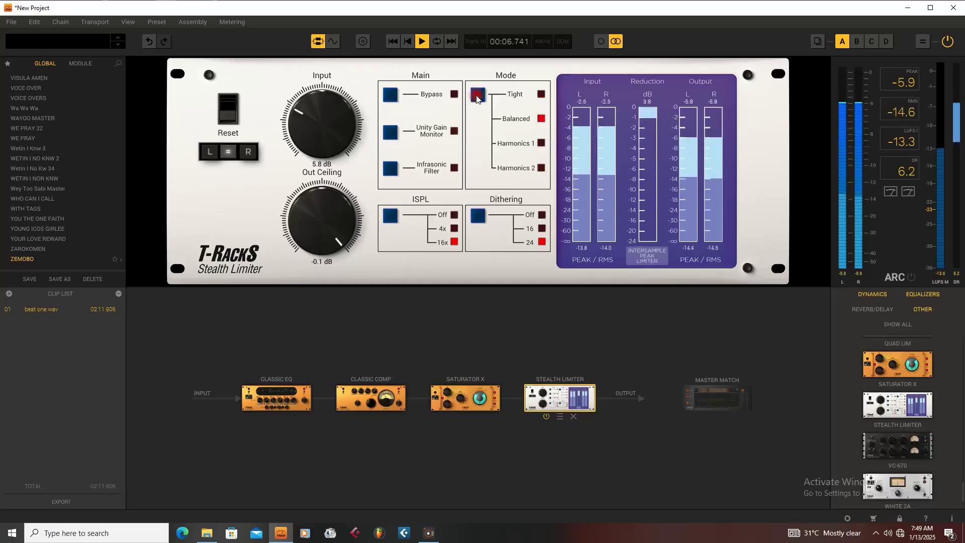
left_click(477, 97)
left_click(476, 97)
key("space")
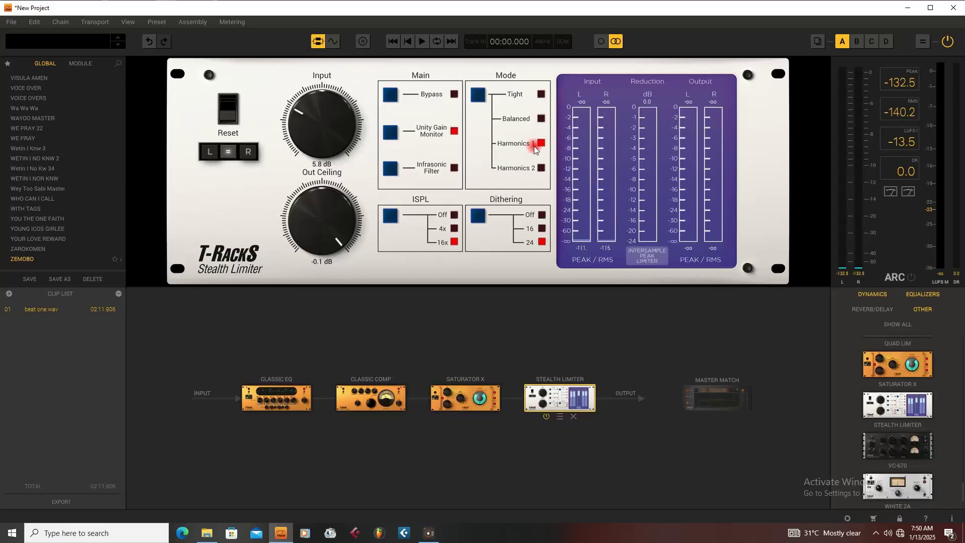
Step: Reduce the limiter's Input to 5.2 dB during playback and listen to the beat again
key("space")
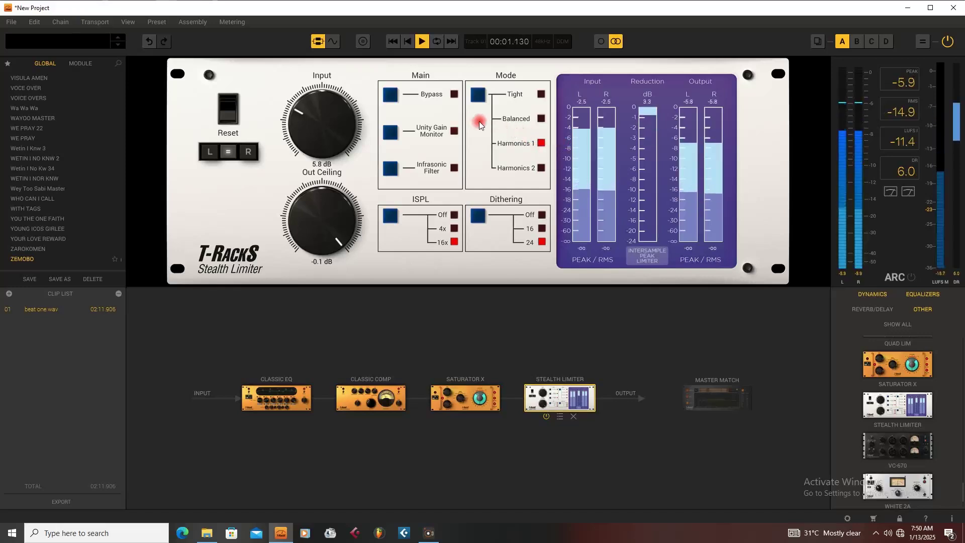
mouse_move(326, 115)
left_mouse_down()
mouse_move(306, 124)
mouse_move(318, 119)
left_mouse_up()
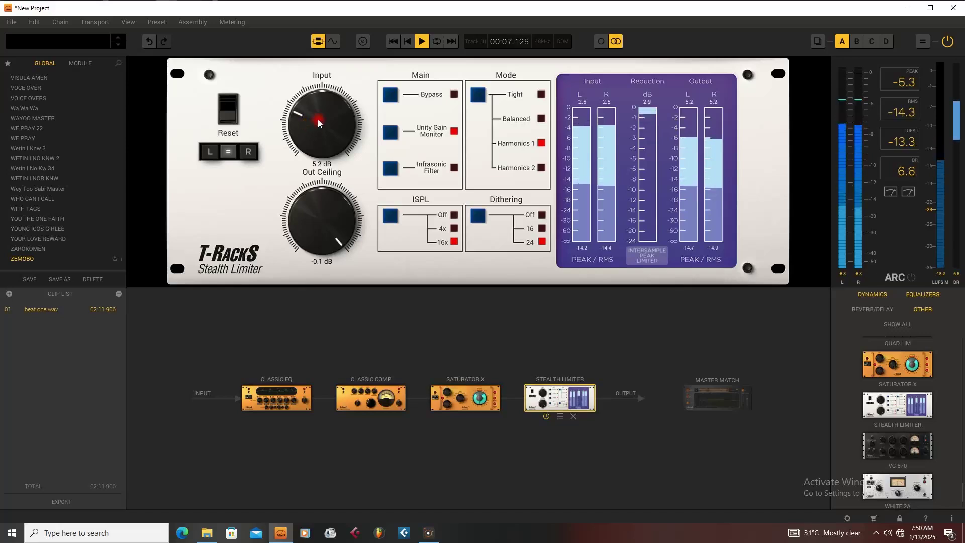
key("space")
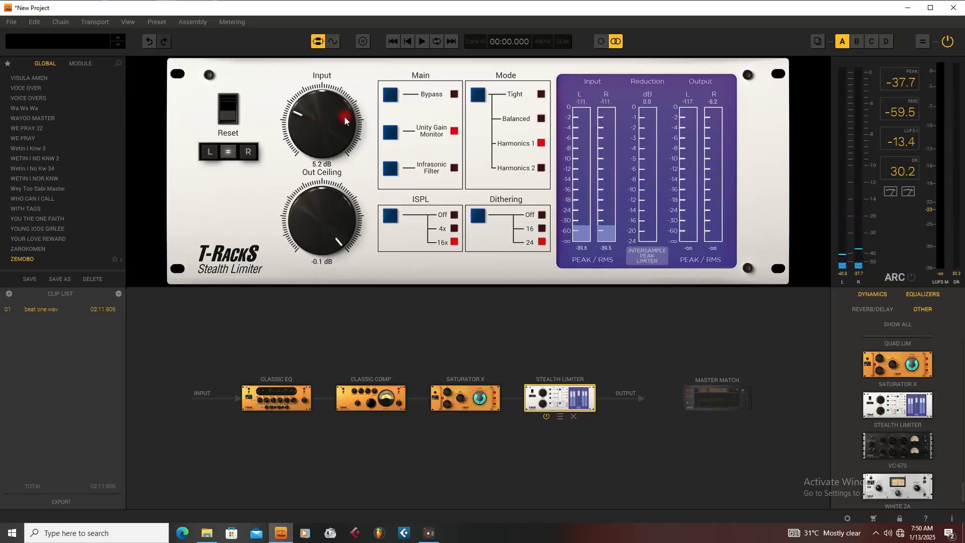
key("space")
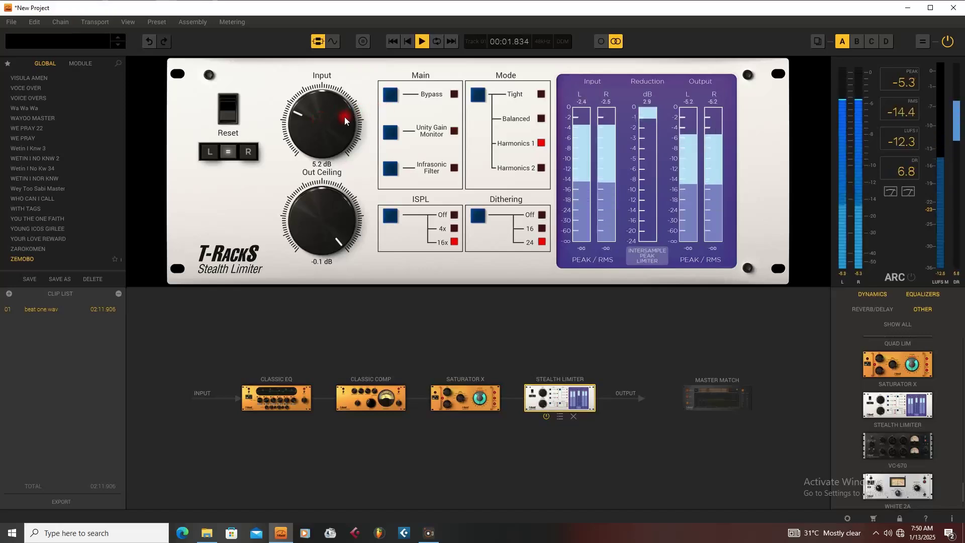
key("space")
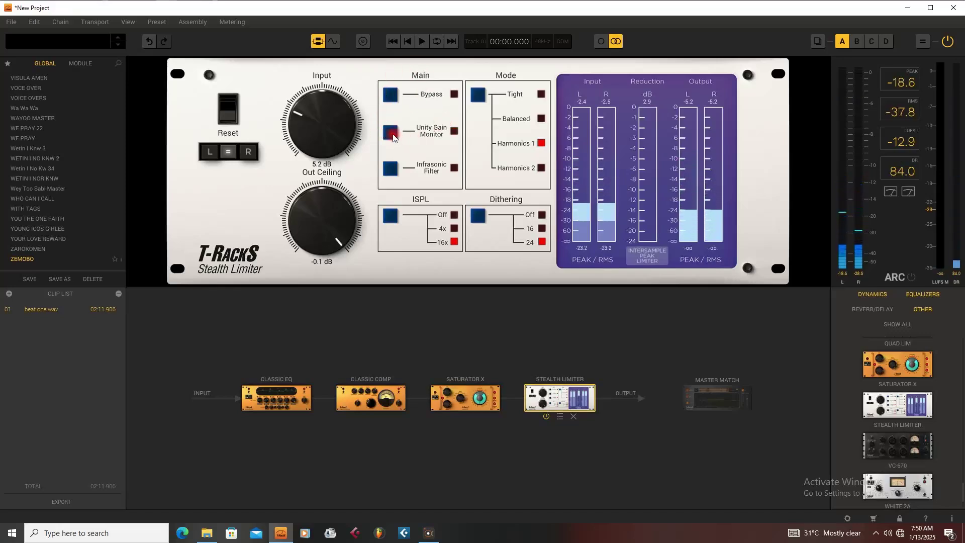
Step: Turn off Unity Gain Monitor and play the beat at its full limited level
left_click(390, 132)
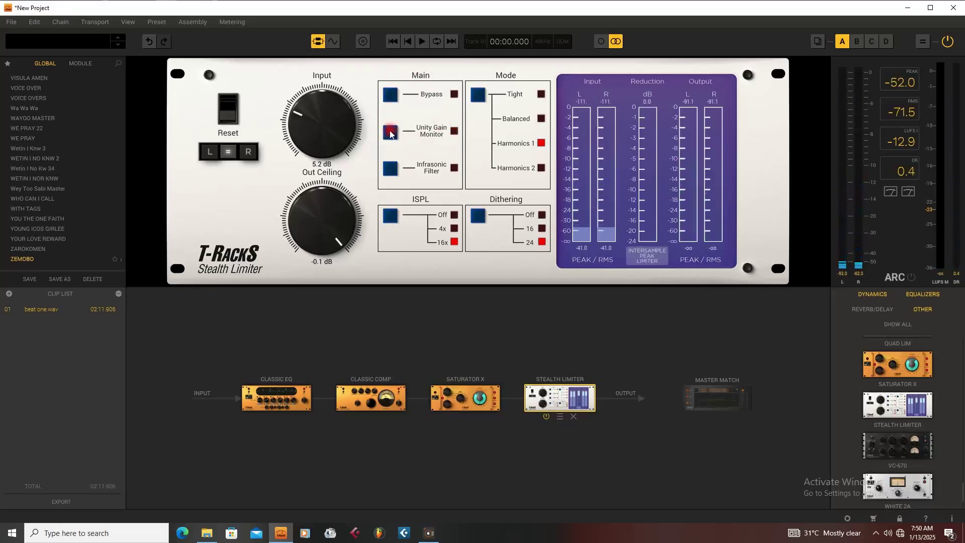
key("space")
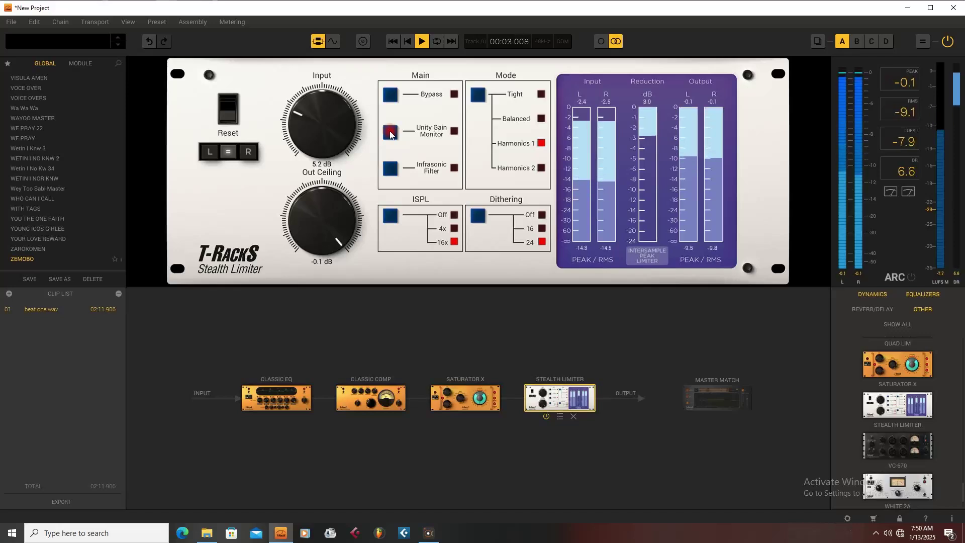
key("space")
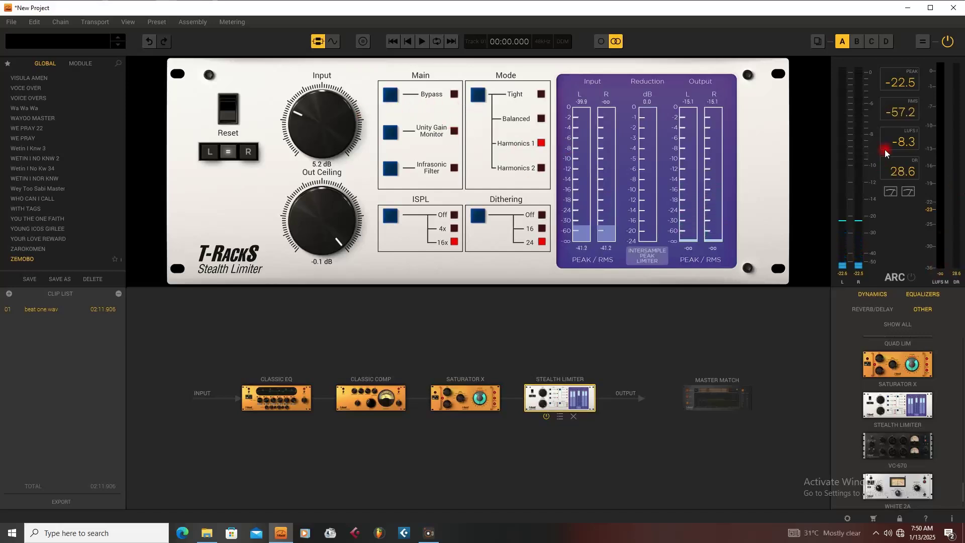
Step: Replay the opening of the beat several times to check the master's Peak, RMS and LUFS meters
left_click(907, 143)
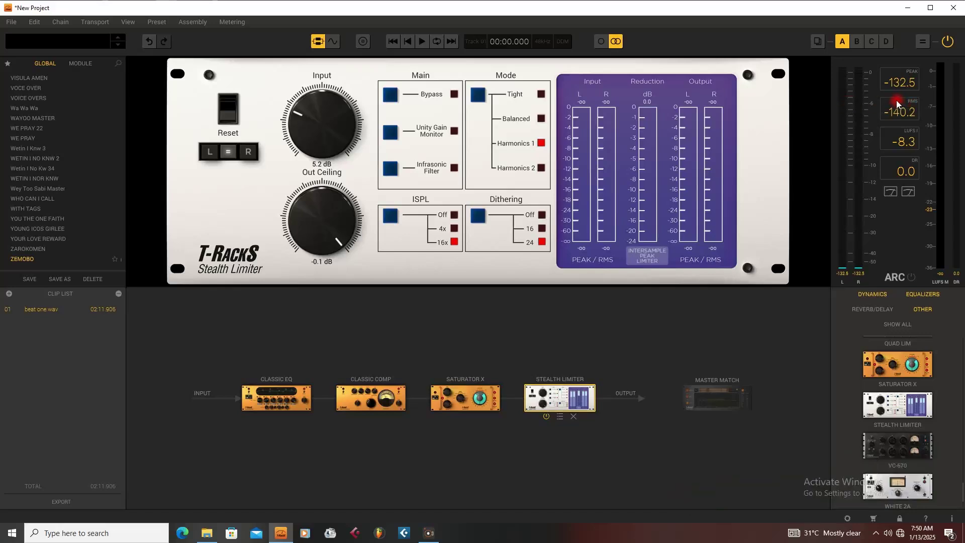
key("space")
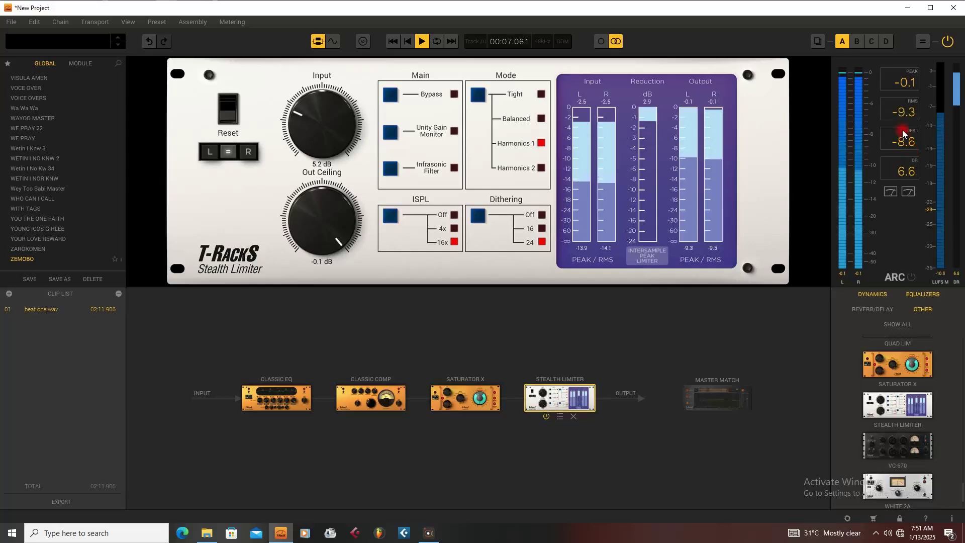
key("space")
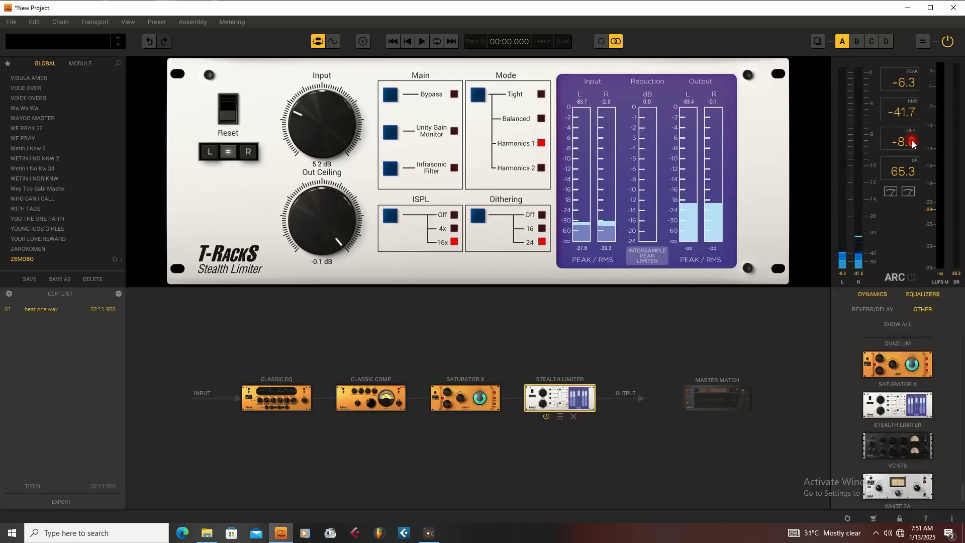
key("space")
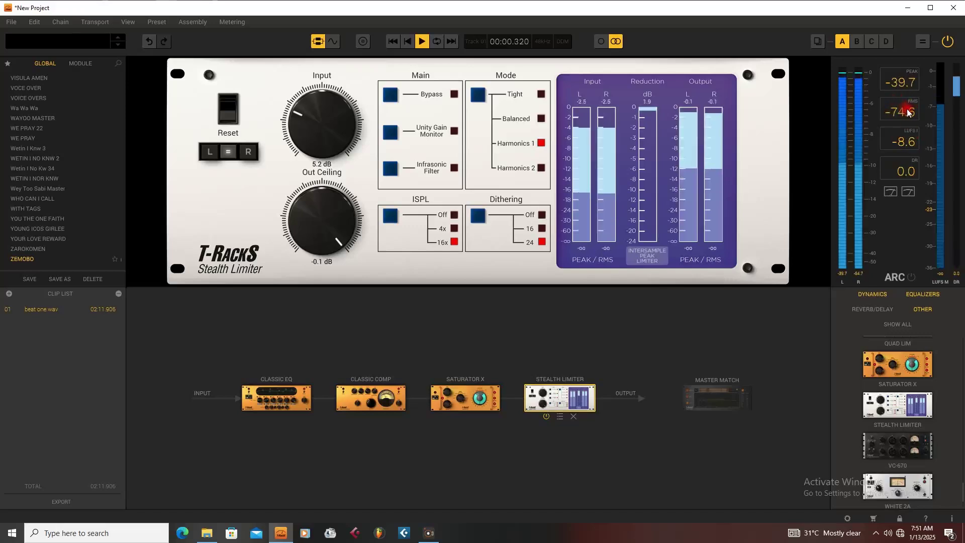
key("space")
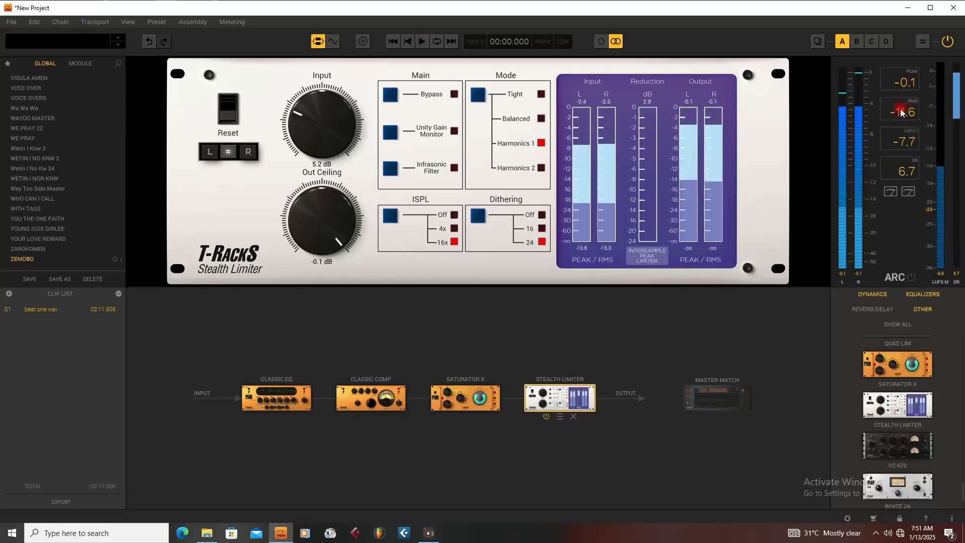
key("space")
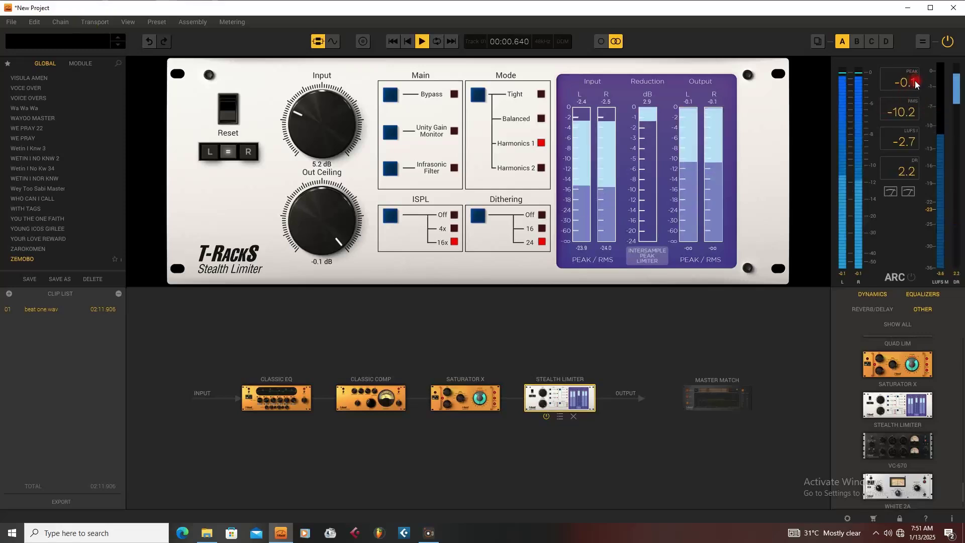
key("space")
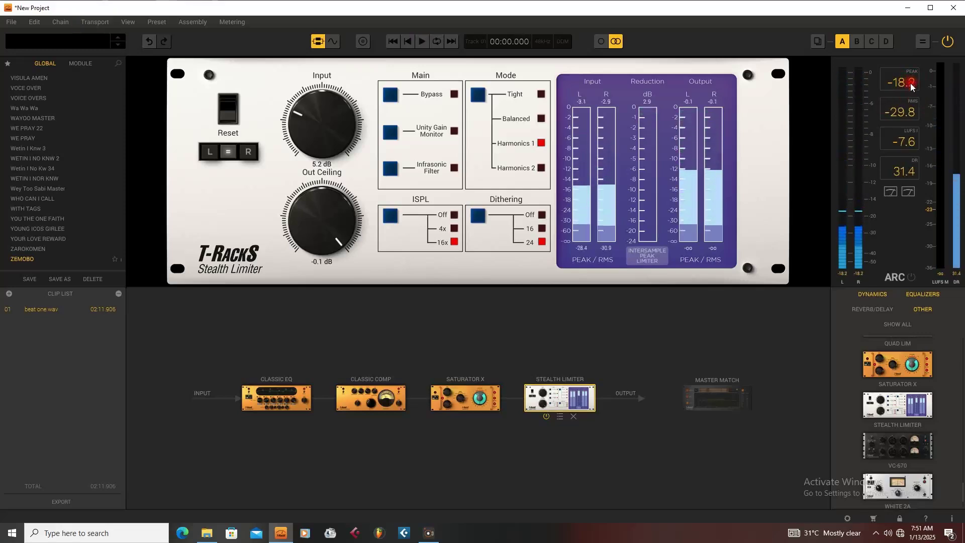
Step: Raise the limiter's Input to 5.8 dB while the beat plays and listen to the louder master
key("space")
key("space")
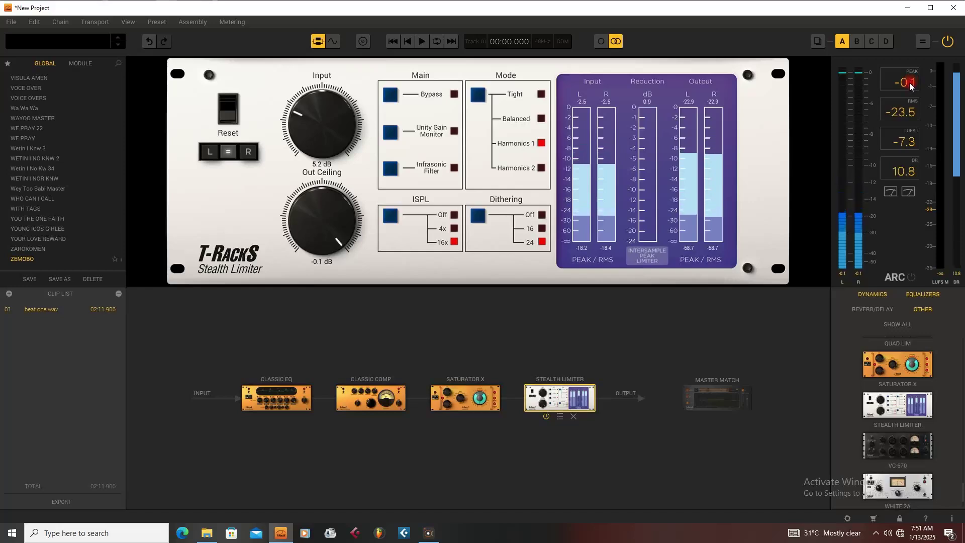
key("space")
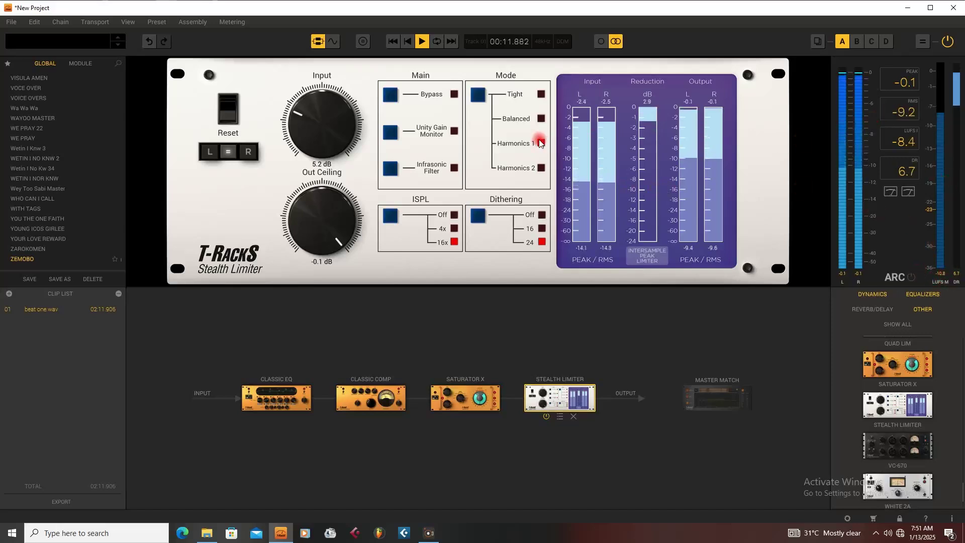
left_click_drag(348, 150, 321, 121)
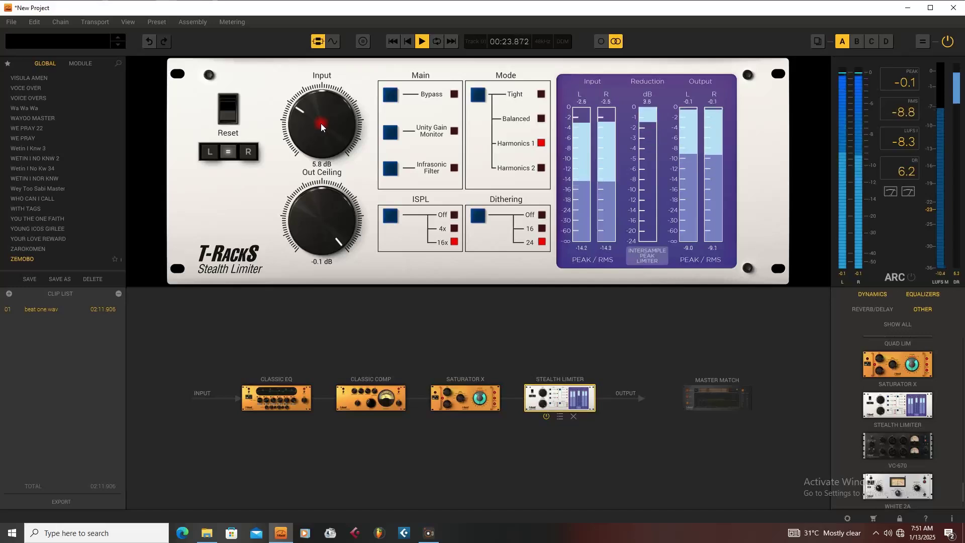
key("space")
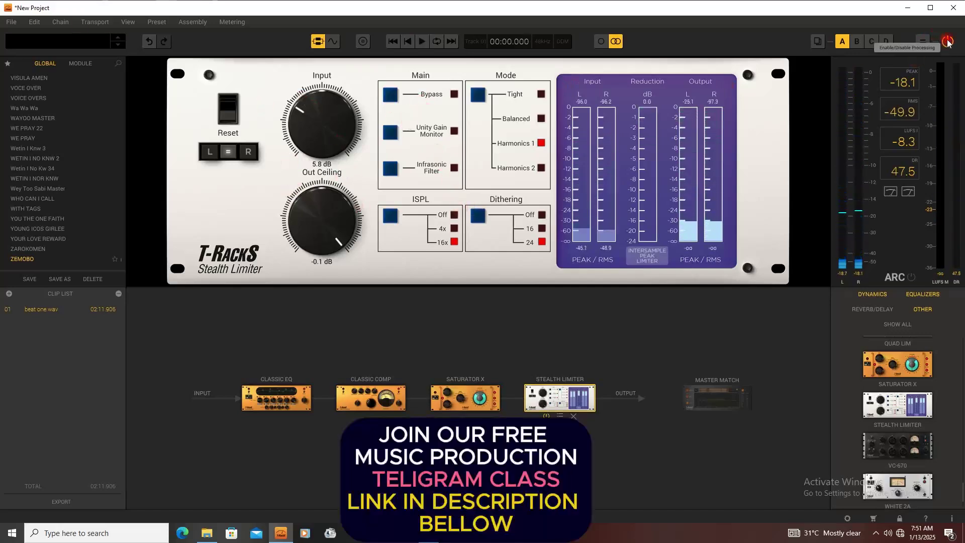
Step: Compare the opening of the beat with all processing disabled and enabled, leaving processing enabled
key("space")
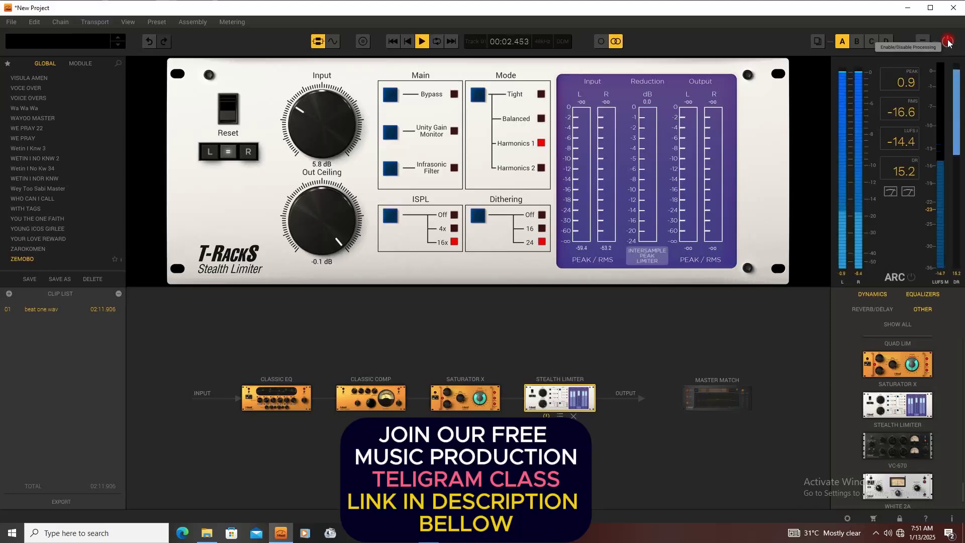
key("space")
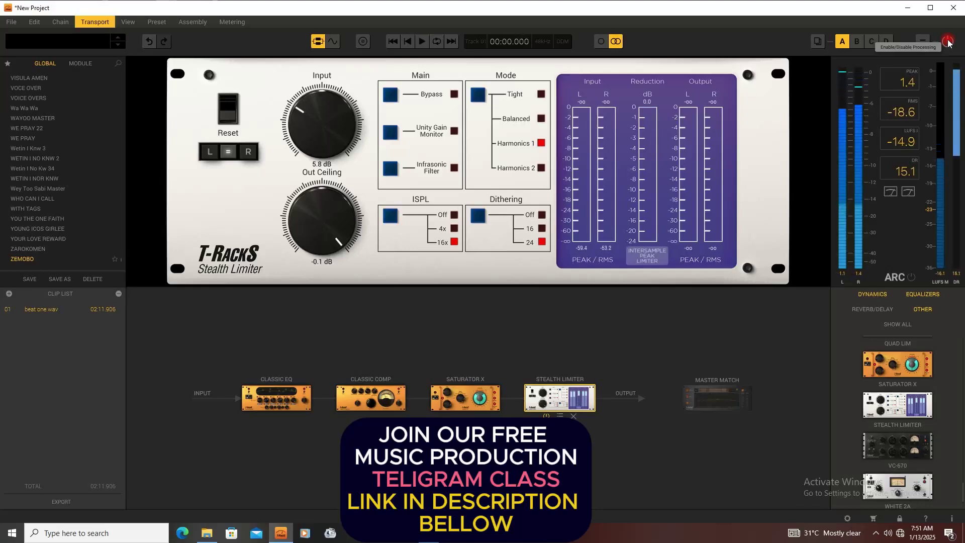
key("space")
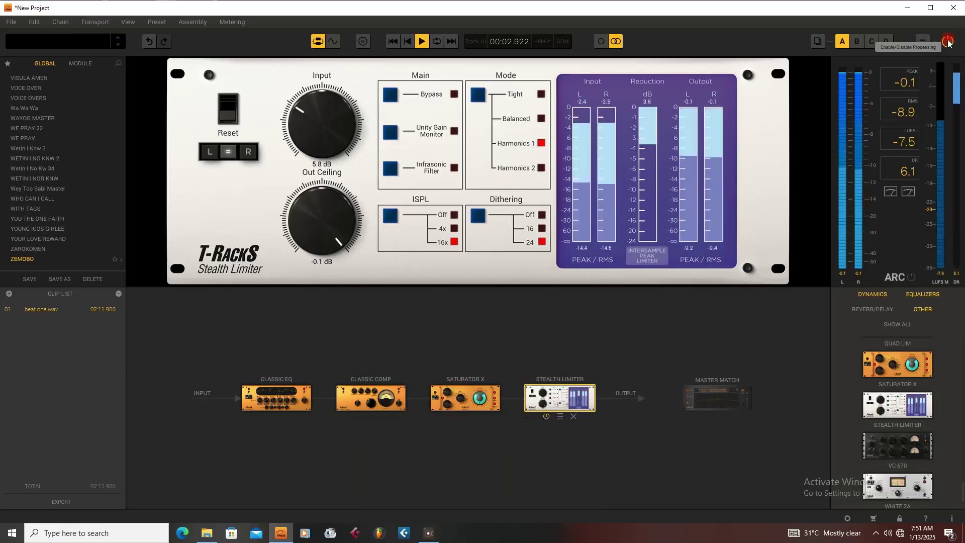
key("space")
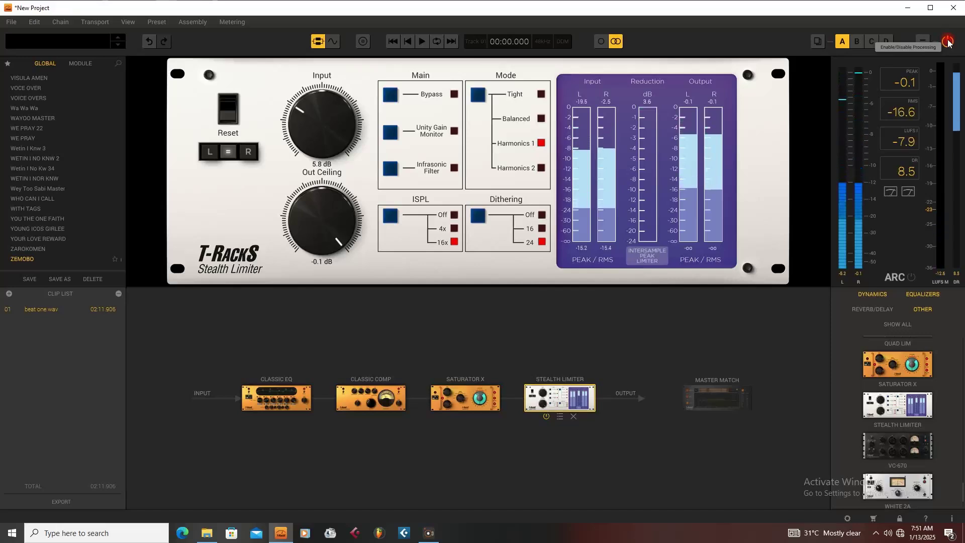
key("space")
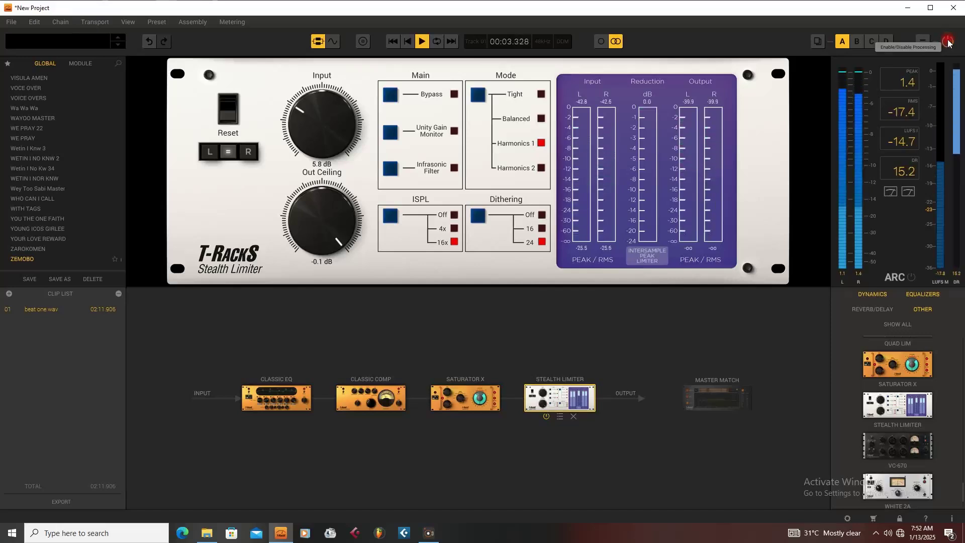
key("space")
left_click(948, 42)
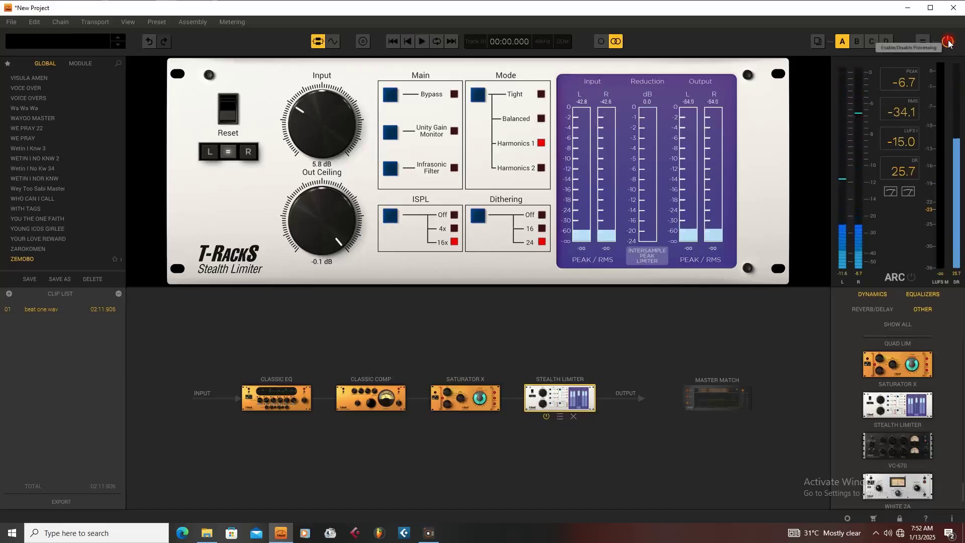
Step: Compare the limiter's 16 and 24 Dithering settings while the beat plays and settle on 16
key("space")
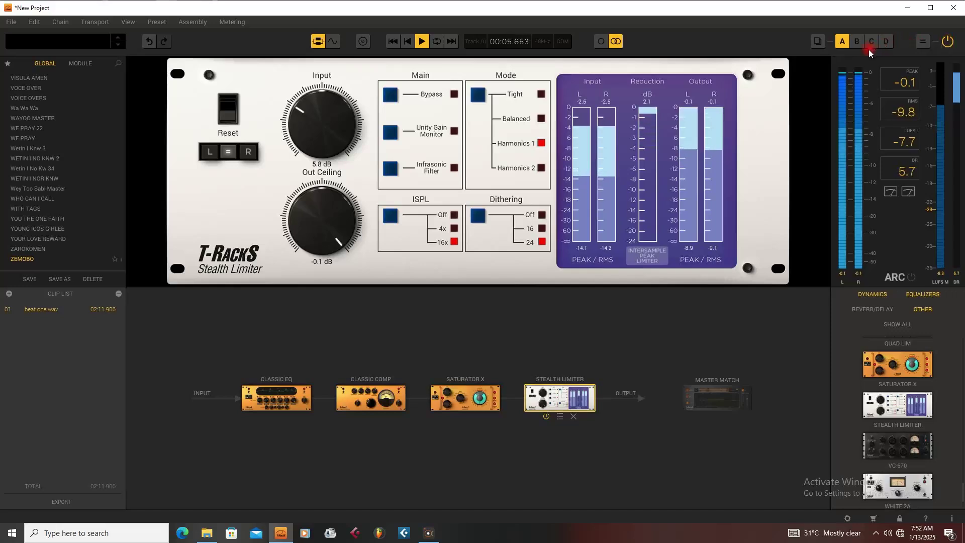
left_click(479, 217)
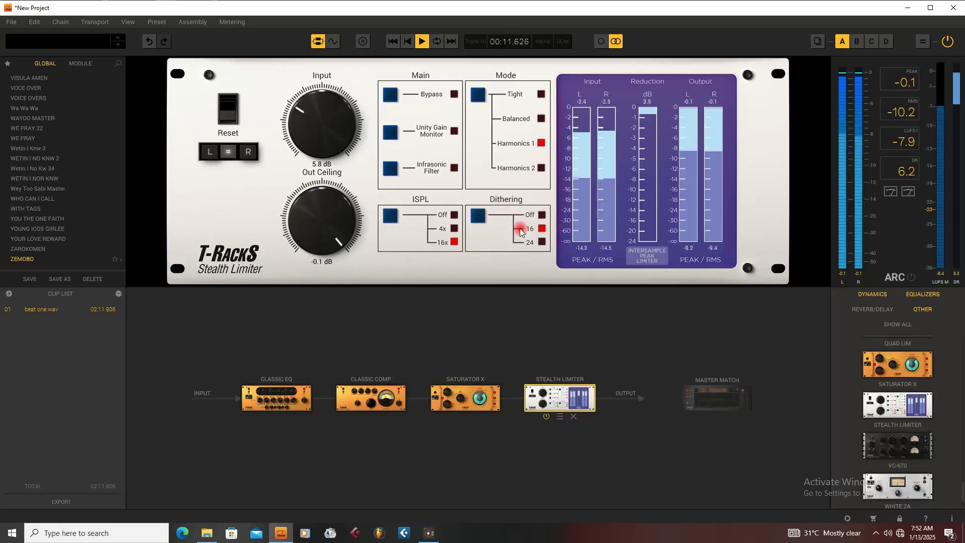
left_click(478, 218)
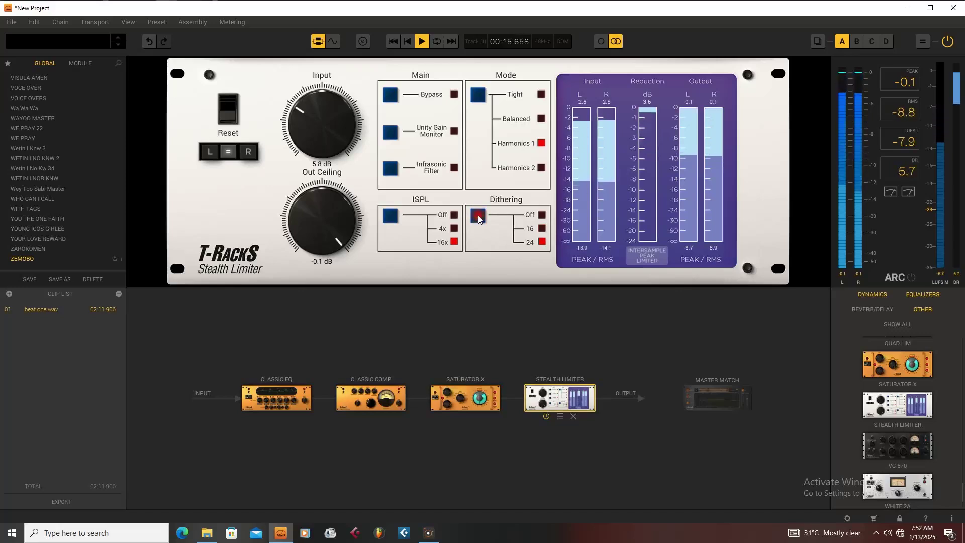
left_click(479, 218)
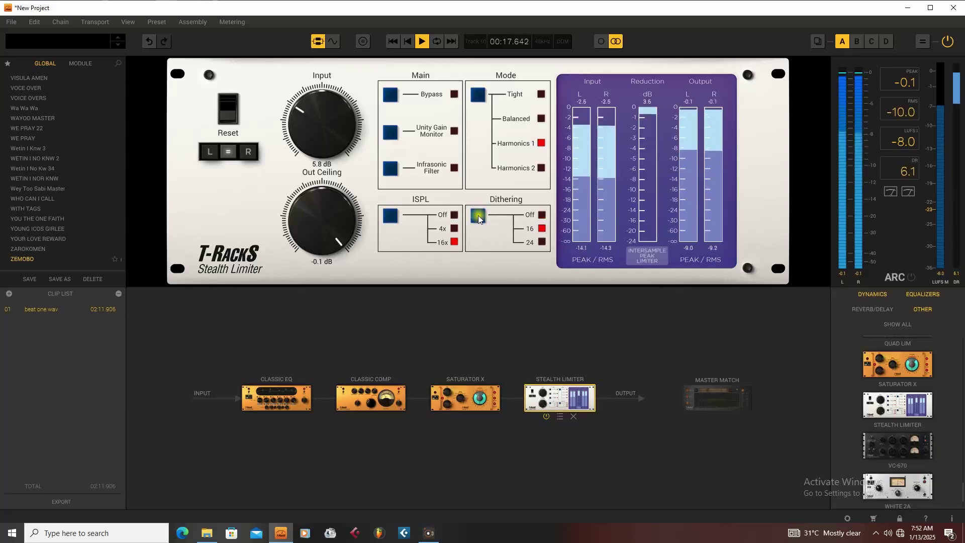
left_click(478, 217)
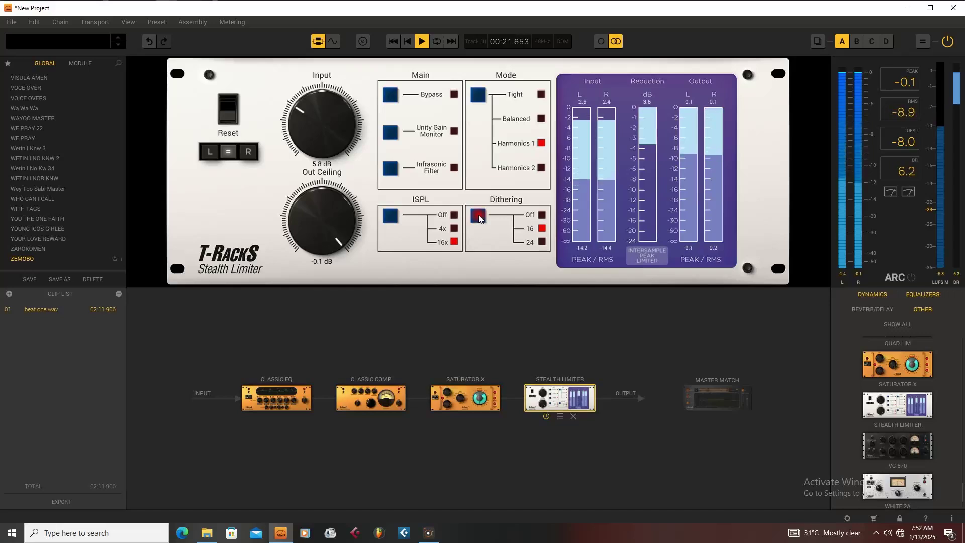
Step: Bypass the whole chain to hear the unprocessed beat, then re-enable it and replay the mastered version
left_click(949, 43)
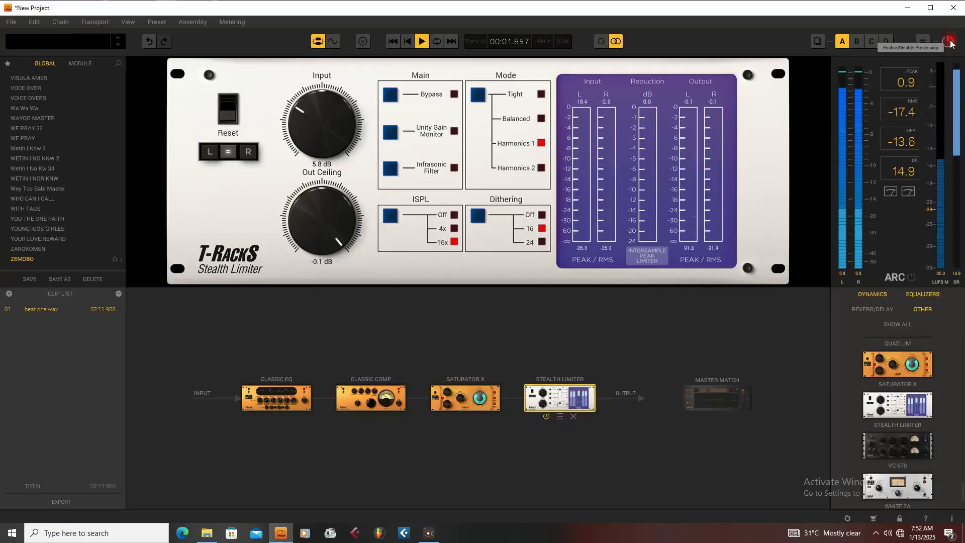
key("space")
key("space")
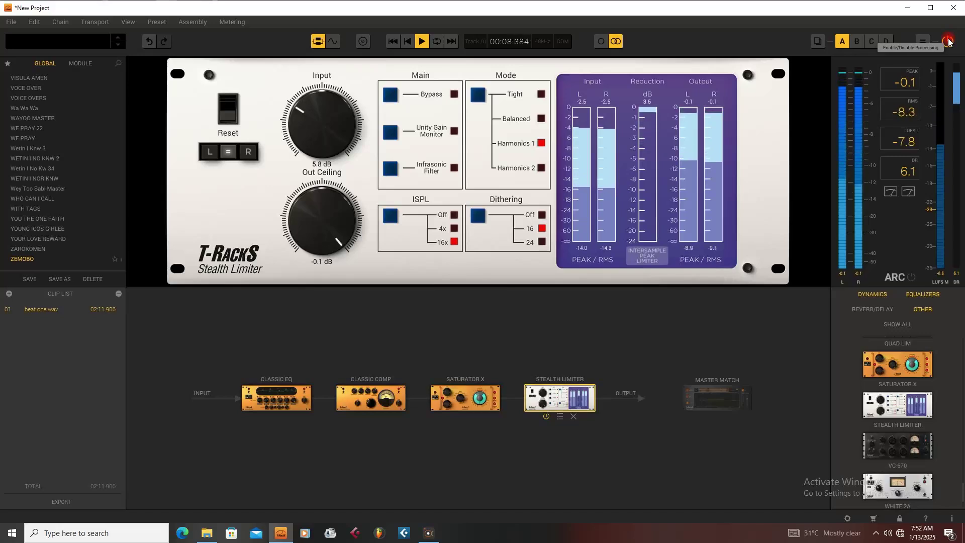
key("space")
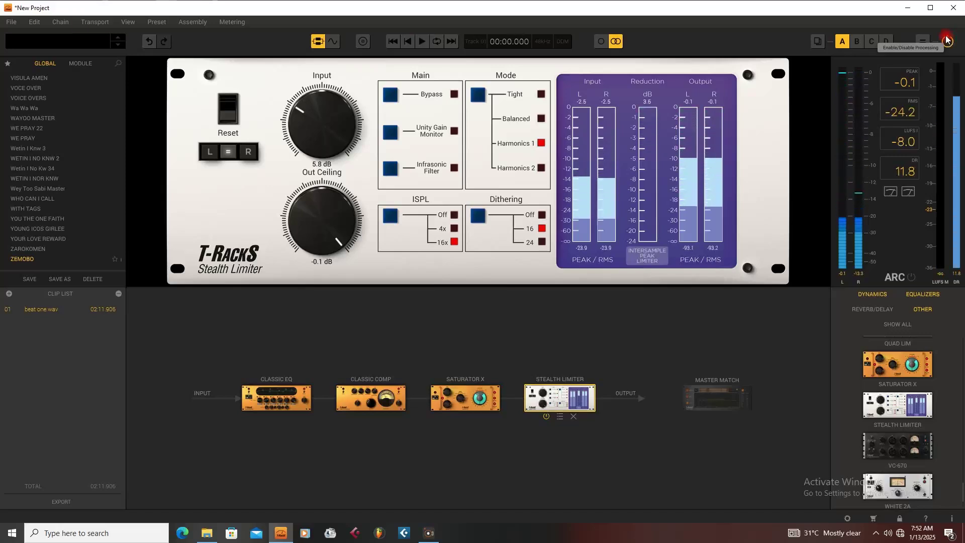
Step: Review the settings of Classic EQ, Classic Comp, Saturator X and Stealth Limiter in chain order, then play the master
left_click(471, 276)
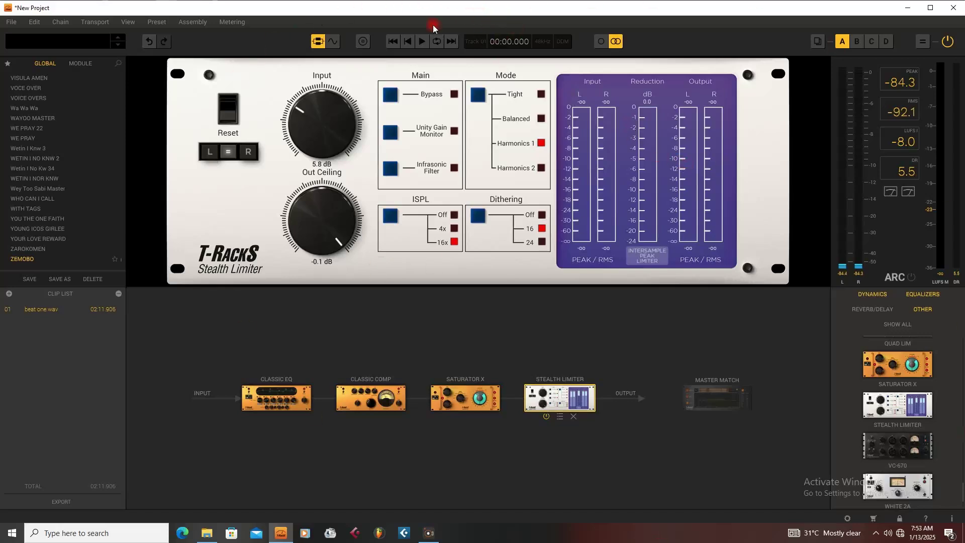
left_click(268, 392)
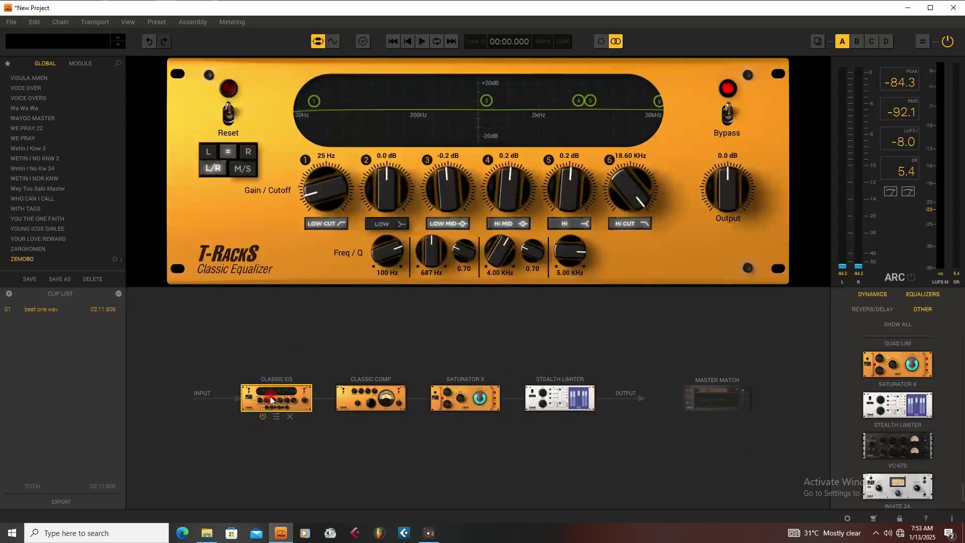
left_click(387, 403)
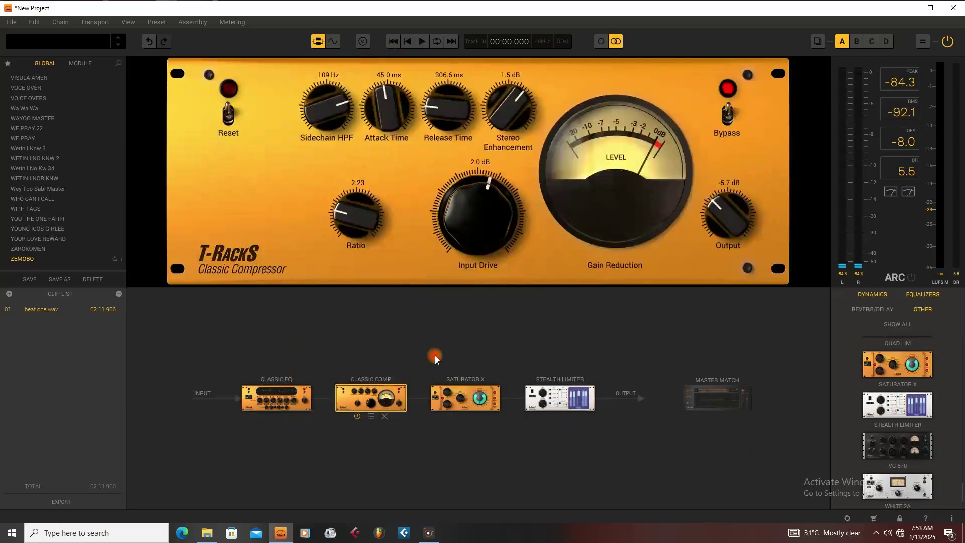
left_click(469, 393)
left_click(556, 393)
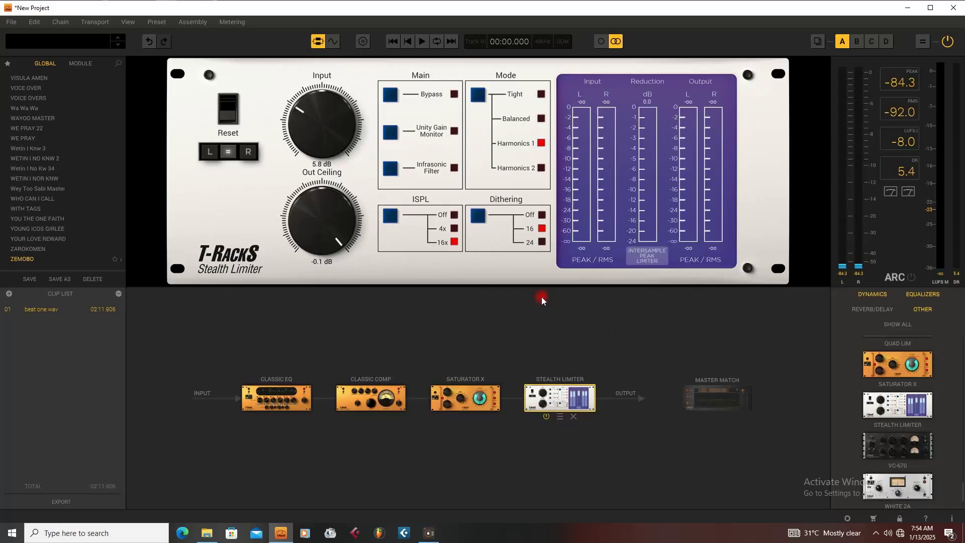
key("space")
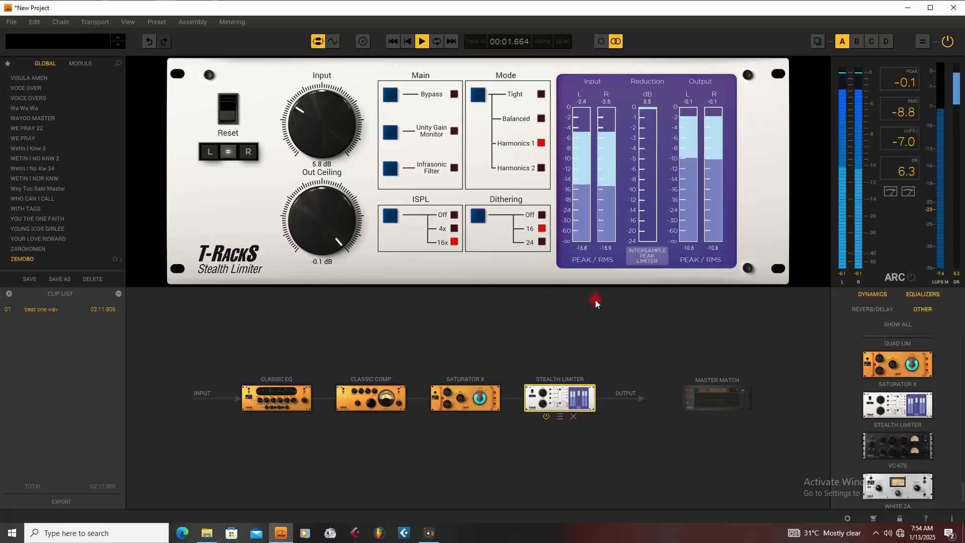